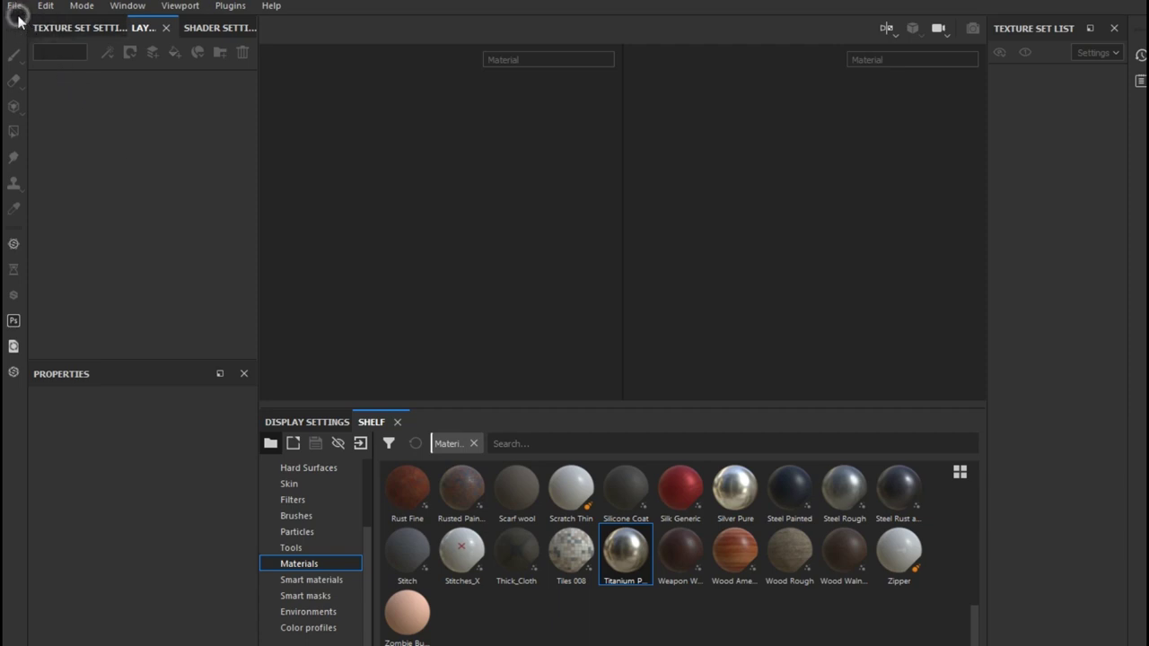
- Create a new project from the Cars folder's Car_4.obj truck and show Texture Set Settings
click(13, 9)
click(30, 38)
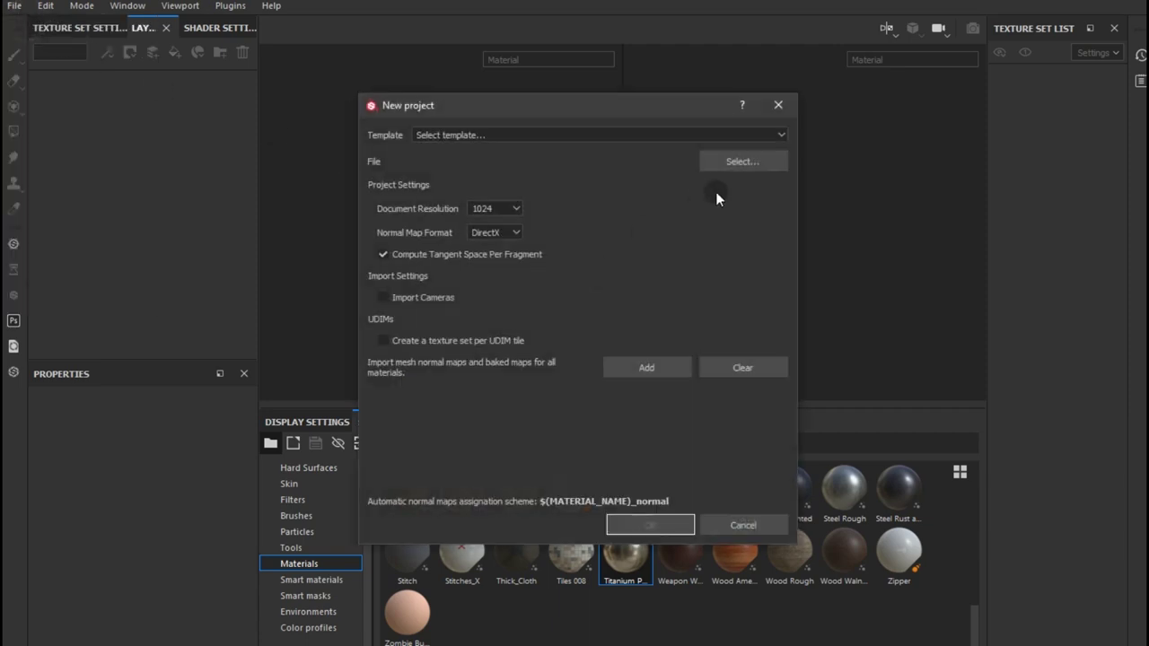
click(731, 163)
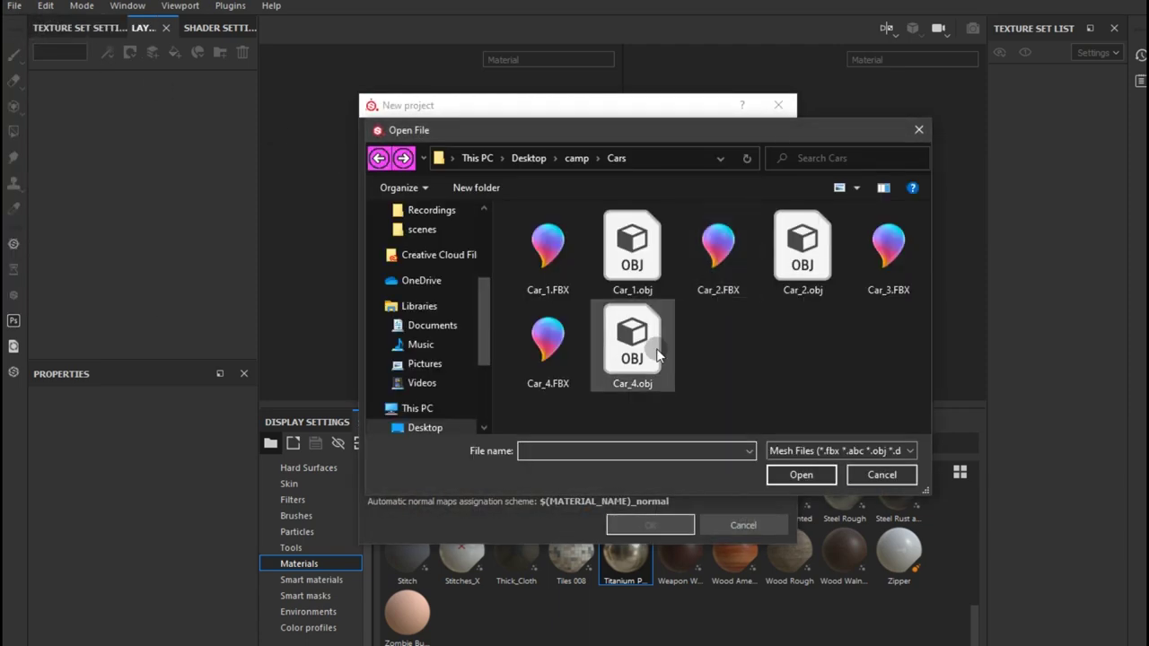
double_click(622, 370)
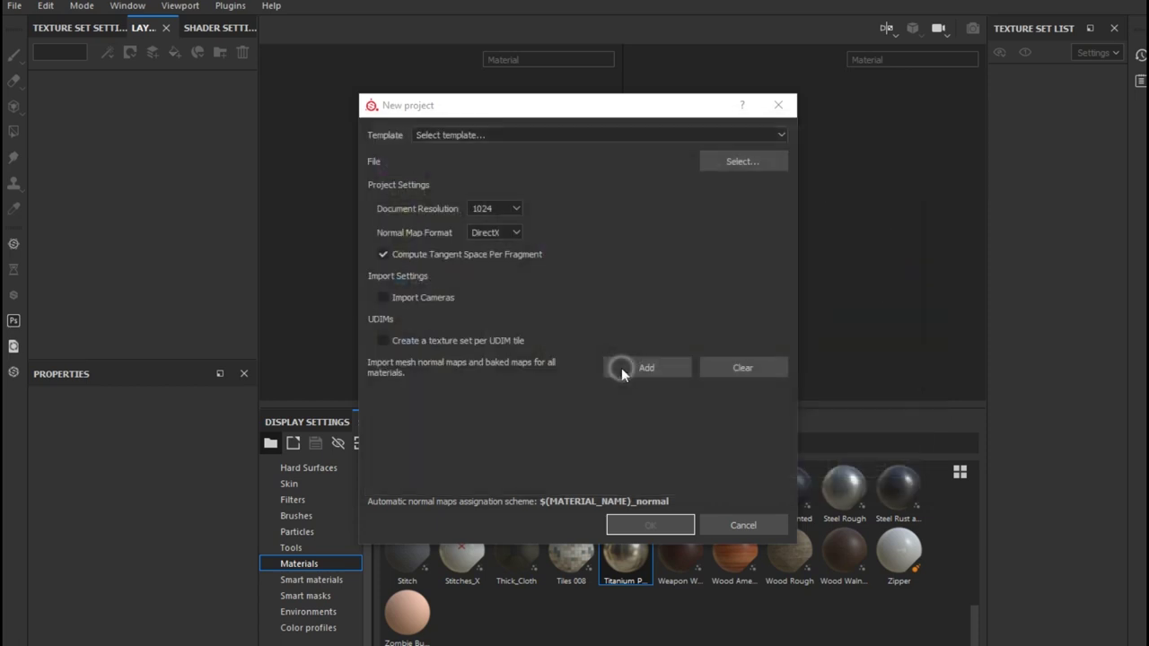
click(655, 521)
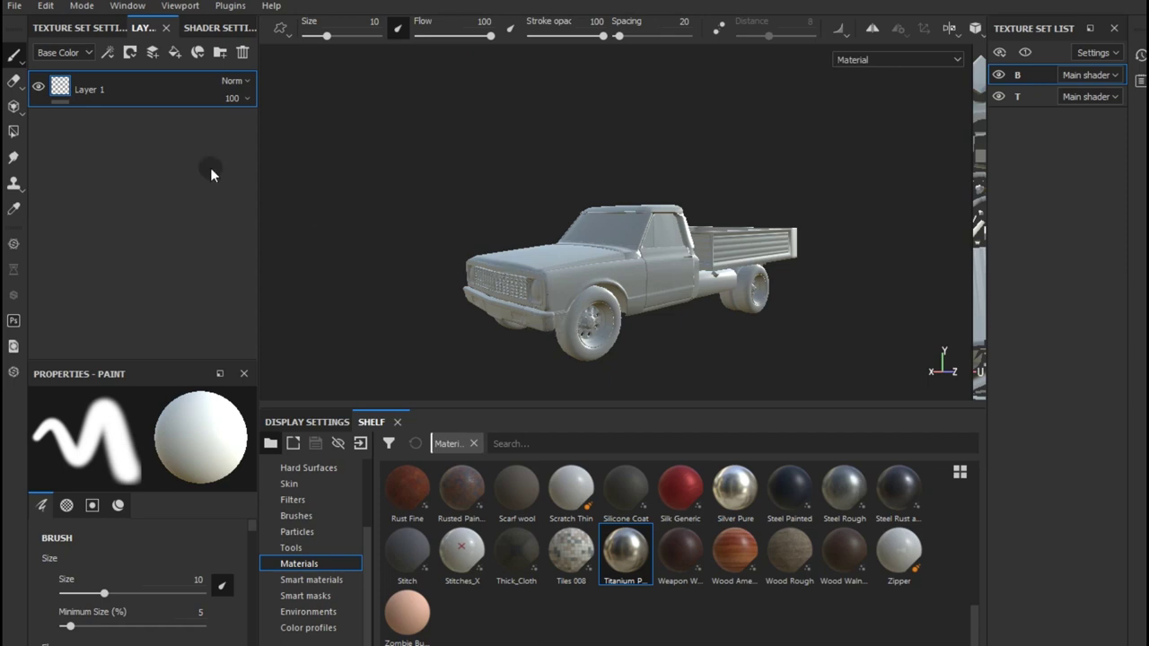
click(107, 32)
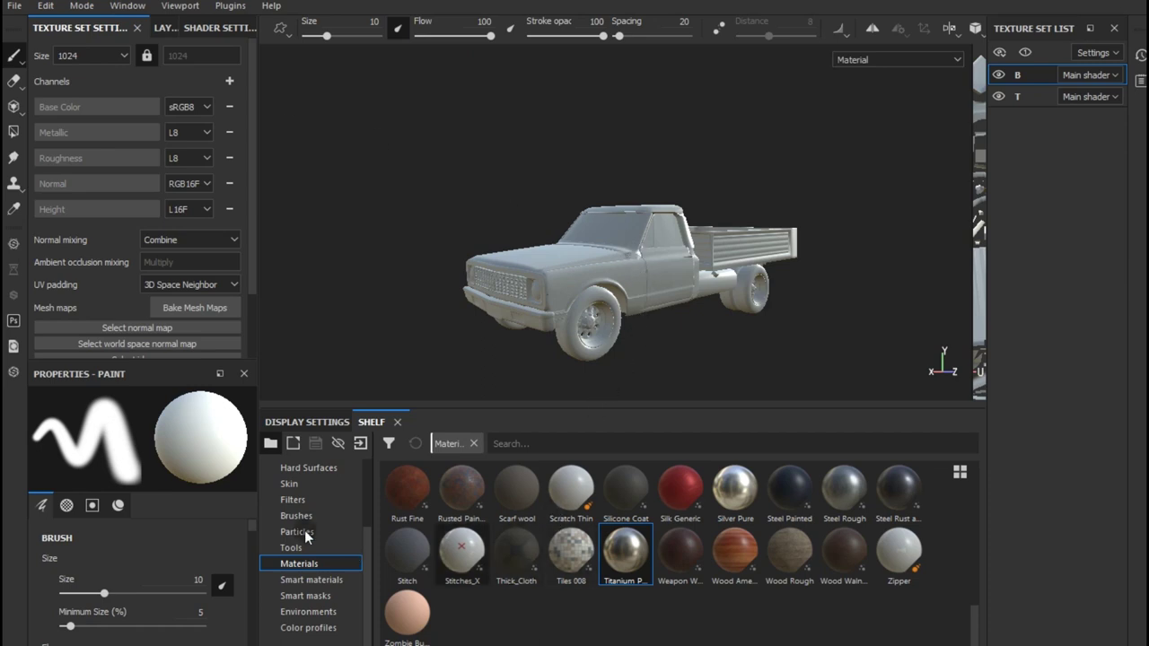
- Bake mesh maps at 2048 output size for both texture sets B and T
scroll(306, 530, up, 3)
click(305, 484)
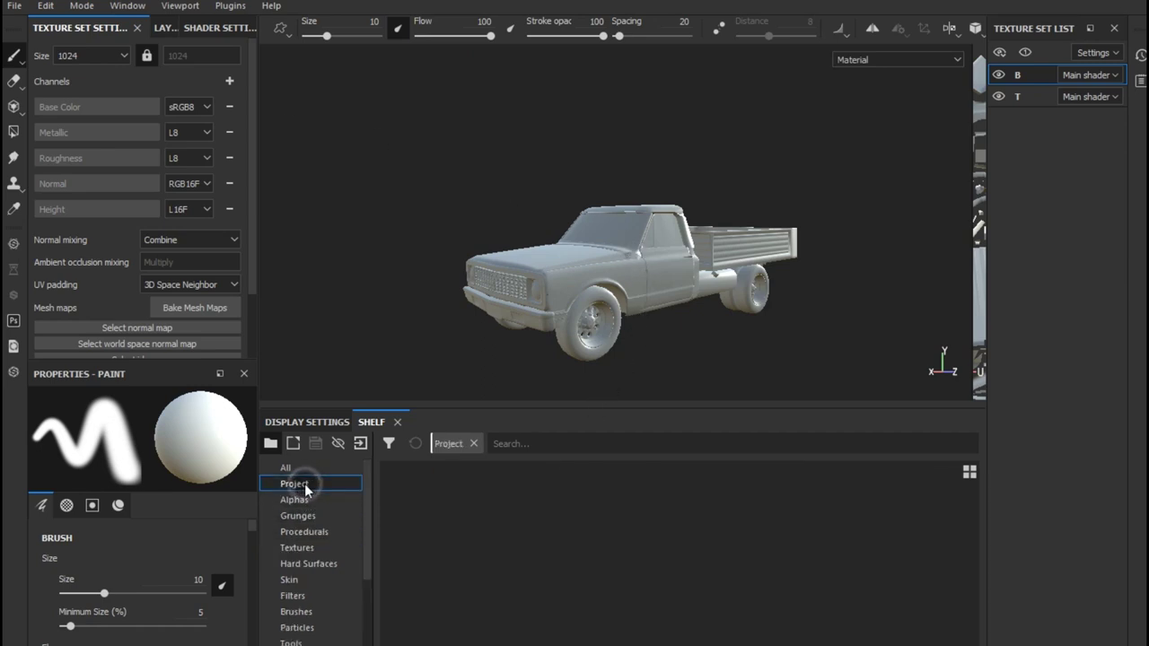
click(210, 308)
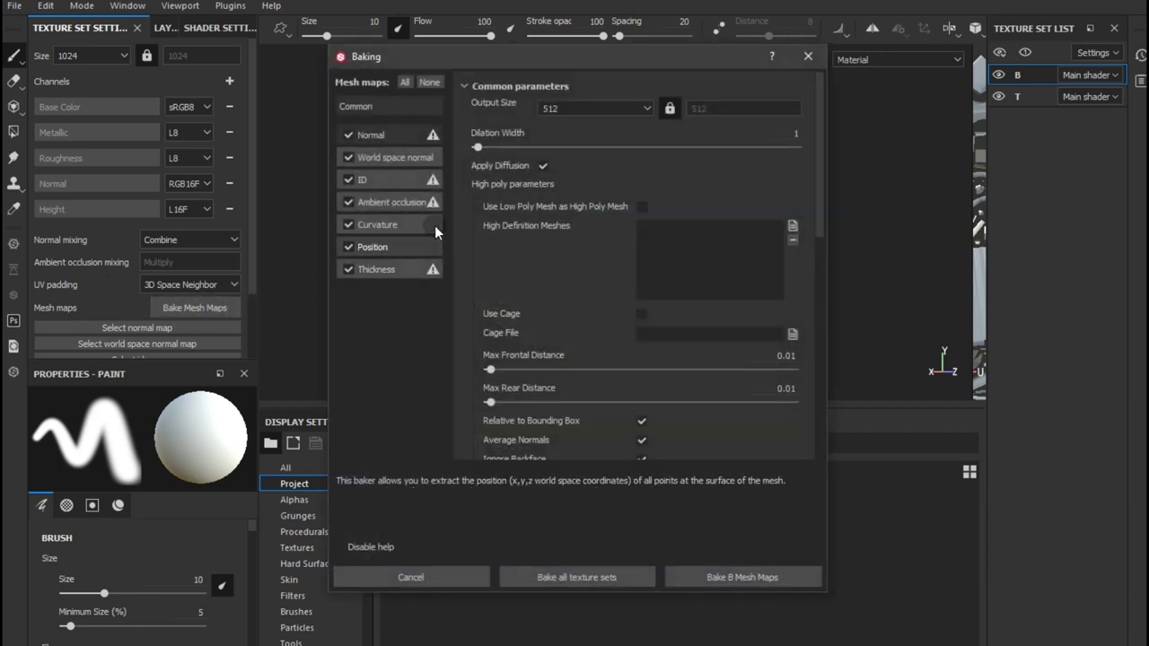
click(580, 101)
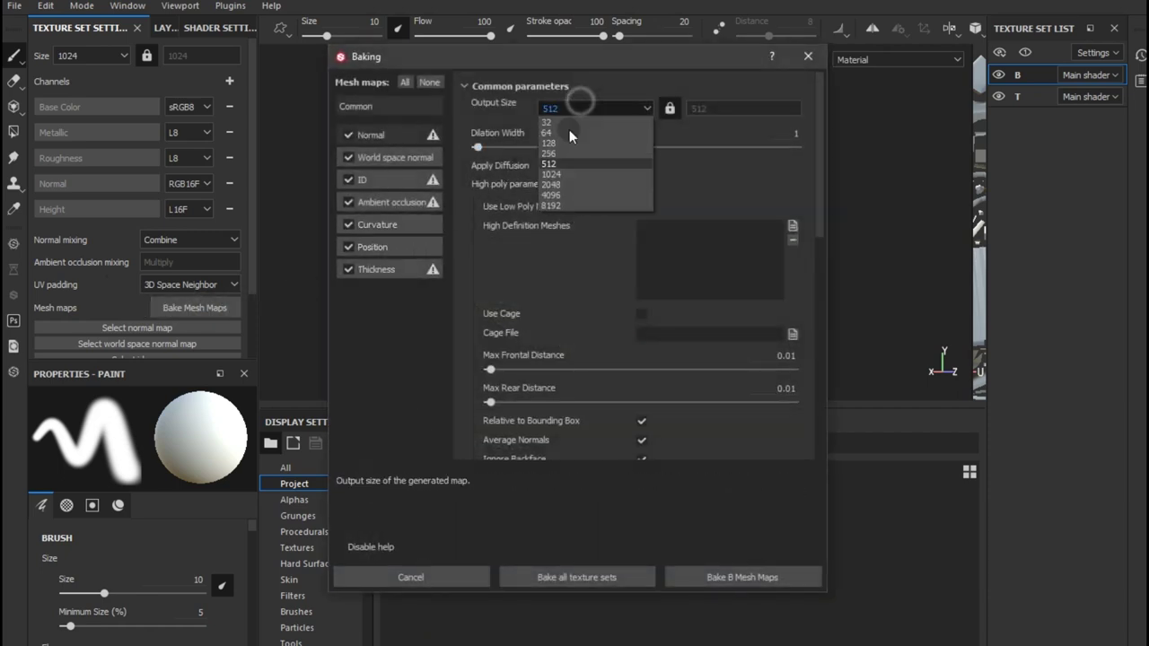
click(553, 183)
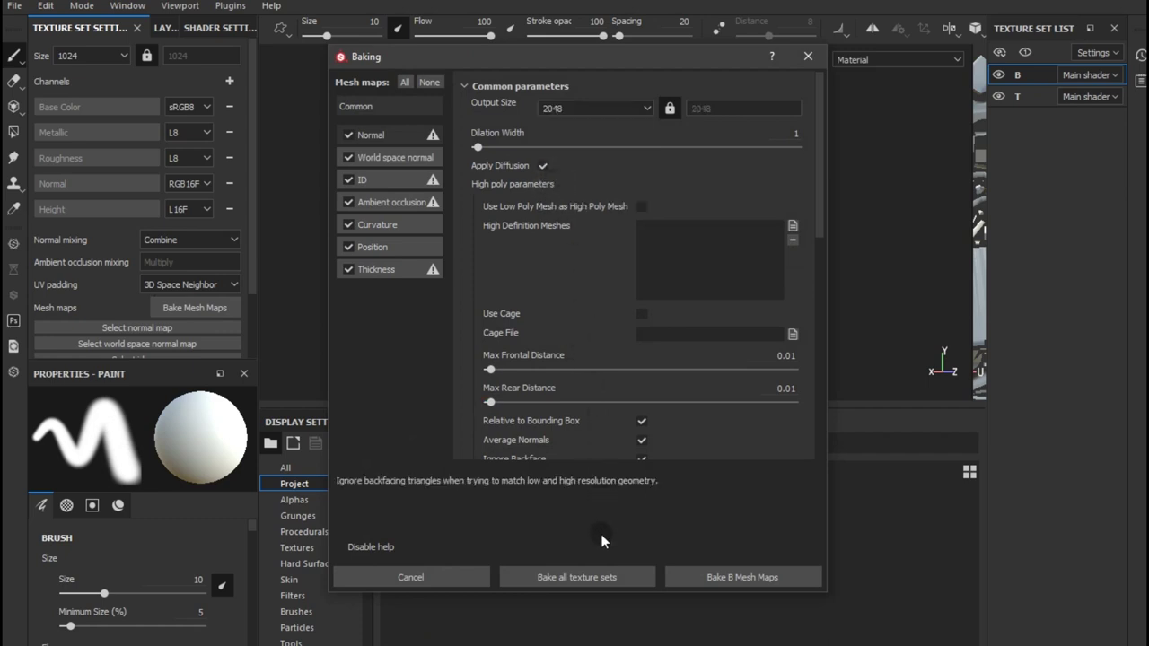
click(596, 579)
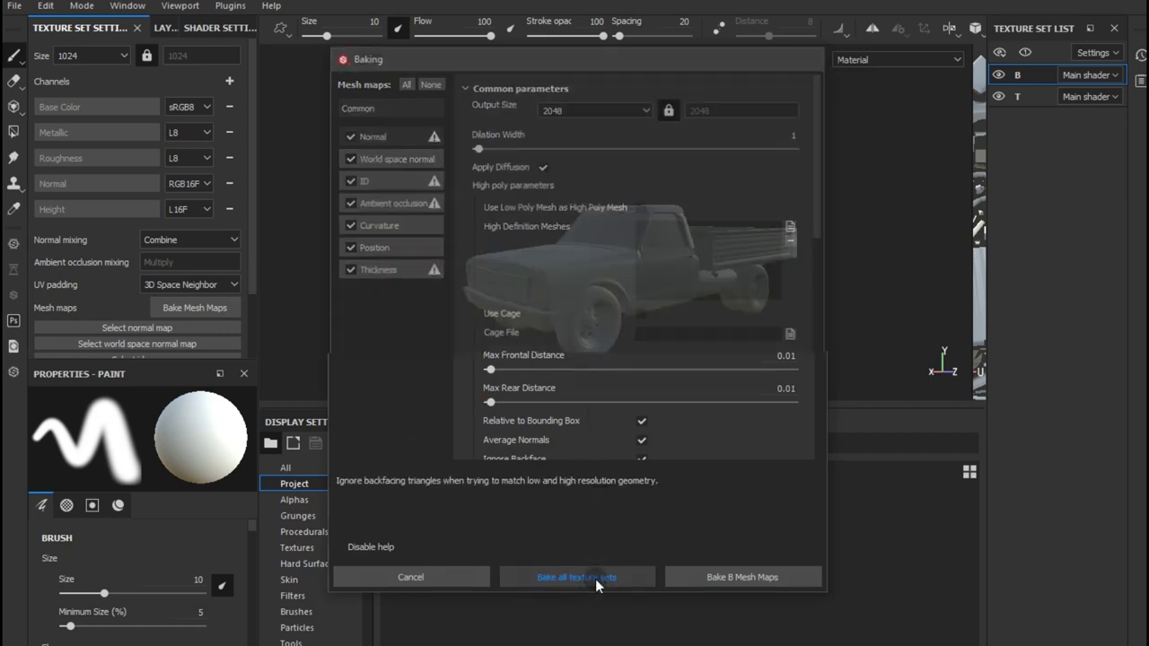
click(171, 28)
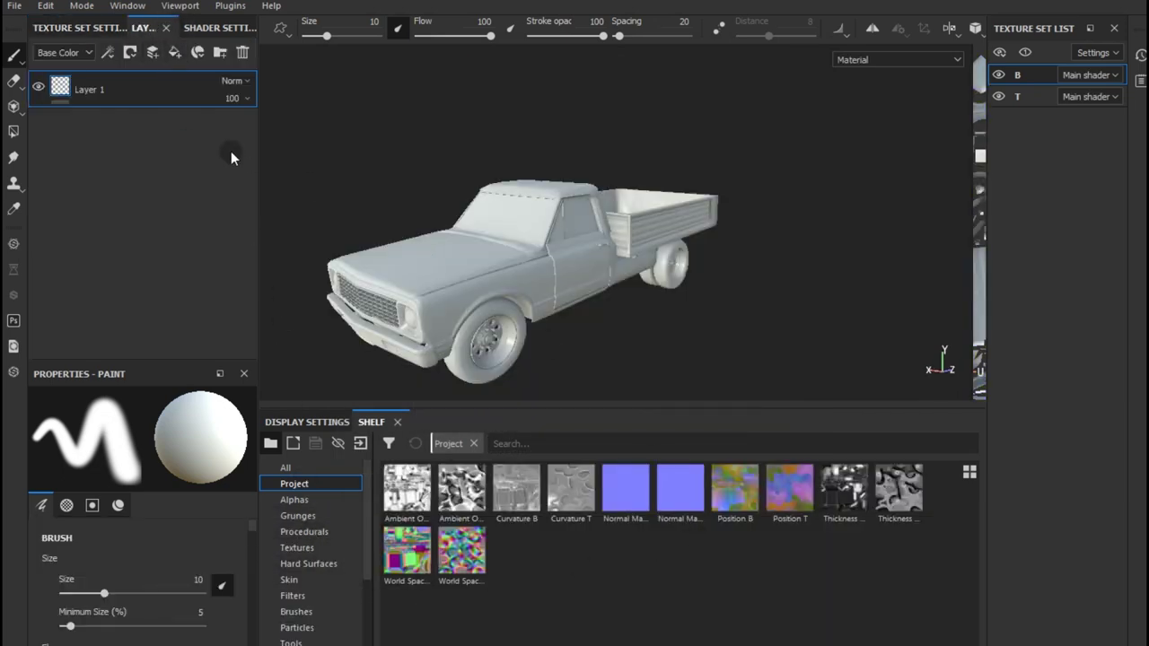
- Add two fill layers and make Fill layer 2 colour-only, using B's ambient occlusion map
click(175, 52)
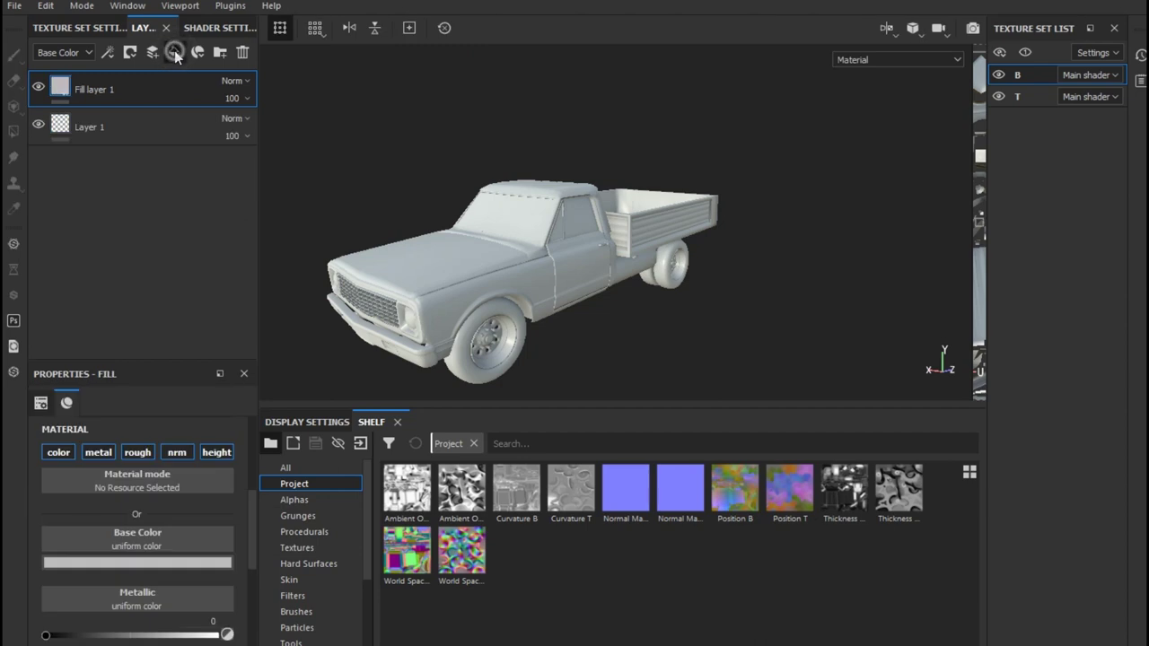
click(175, 52)
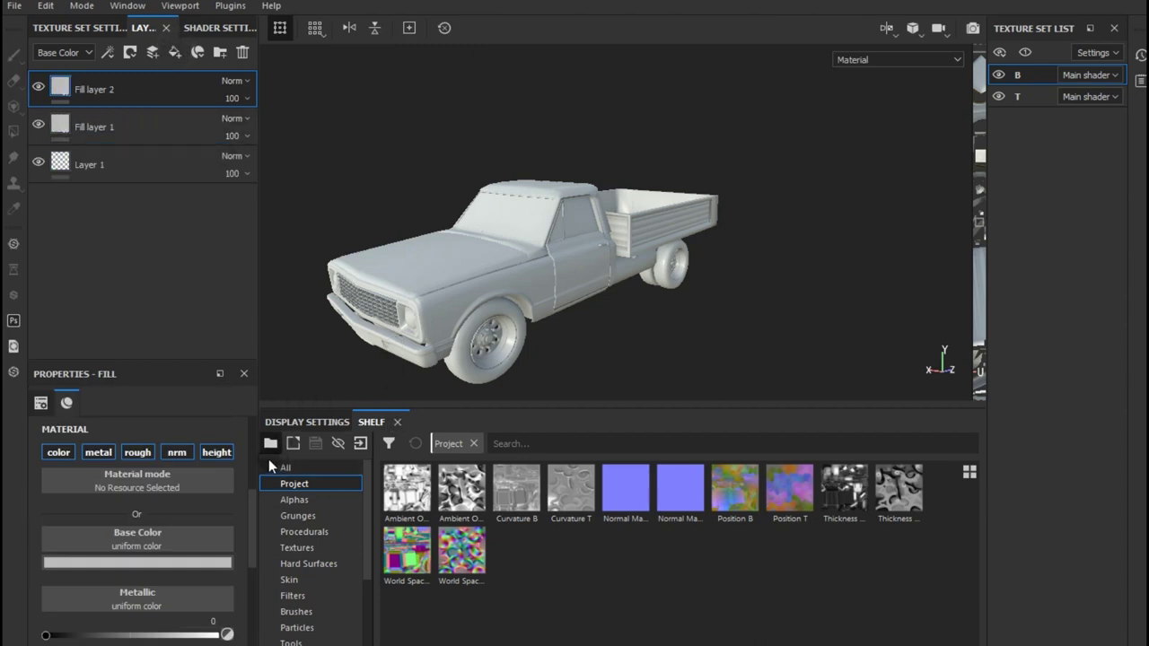
click(131, 451)
click(101, 452)
drag(402, 505, 190, 534)
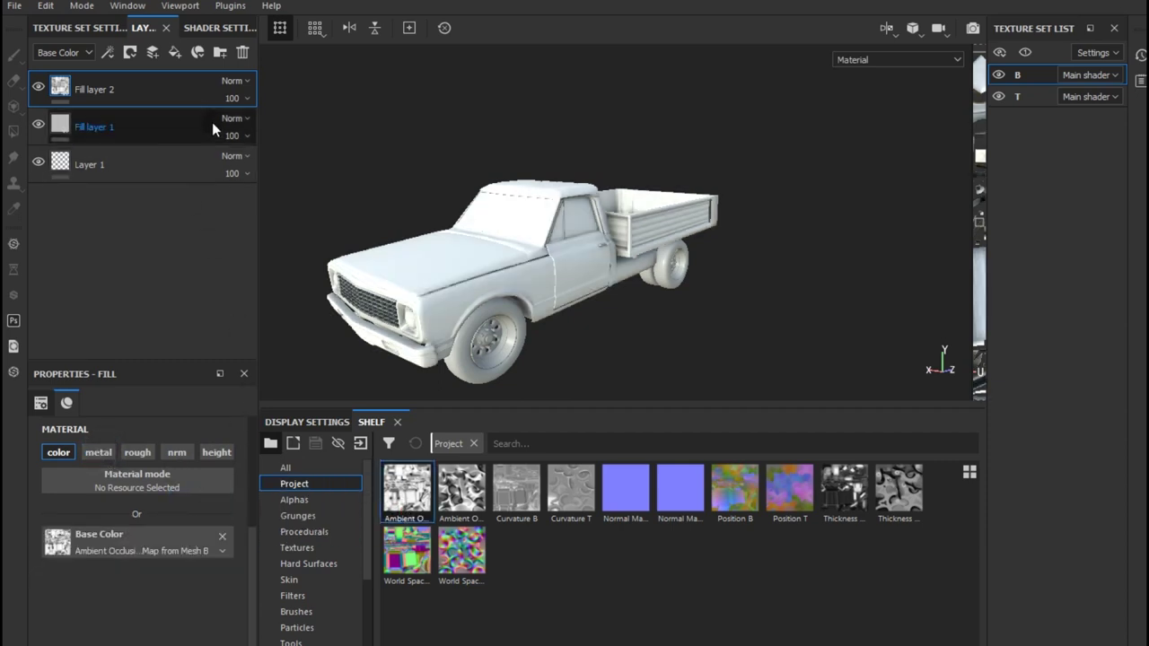
- Set Fill layer 2 to Multiply blend mode at 42 opacity
click(232, 80)
click(248, 158)
click(234, 104)
drag(256, 126, 253, 128)
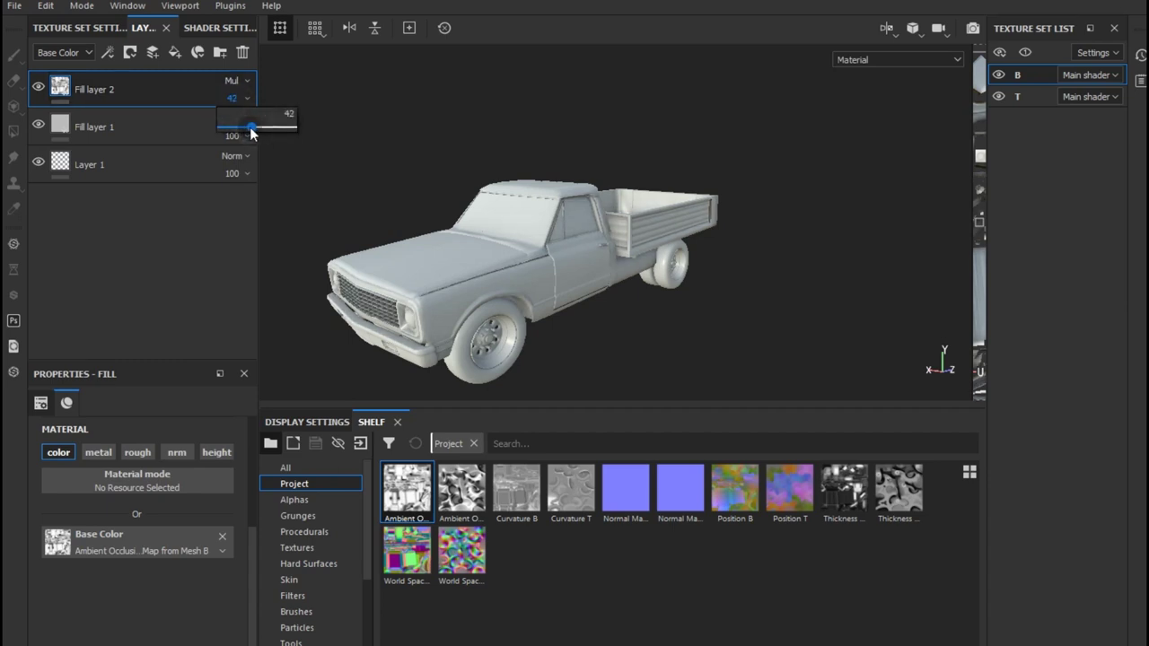
click(183, 127)
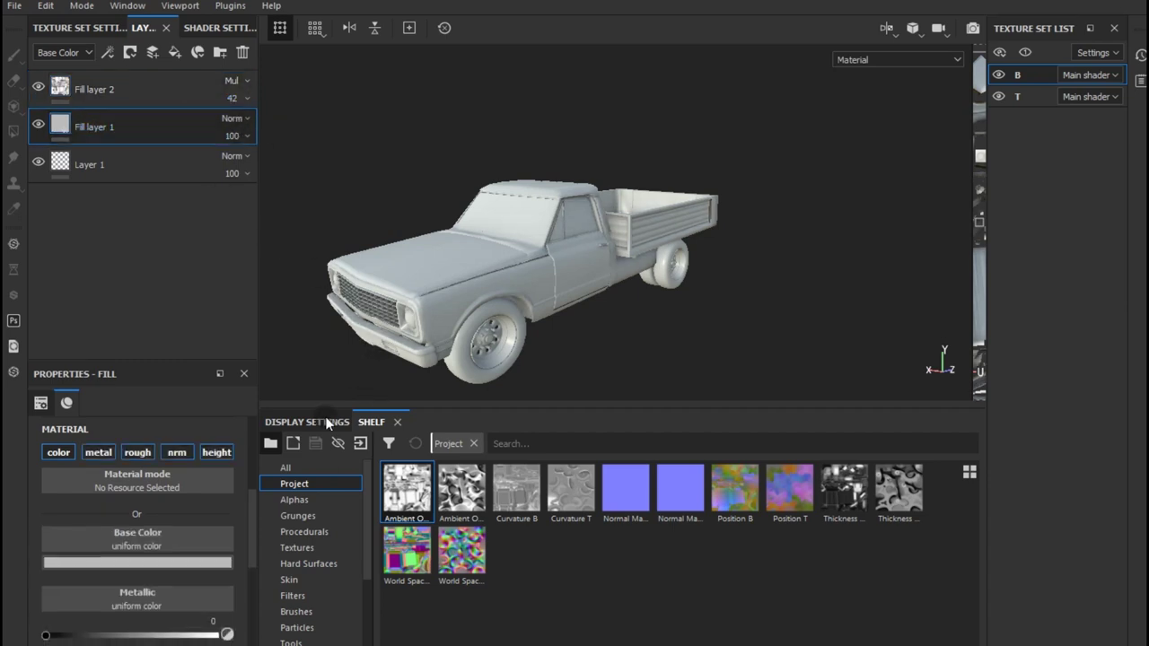
click(79, 28)
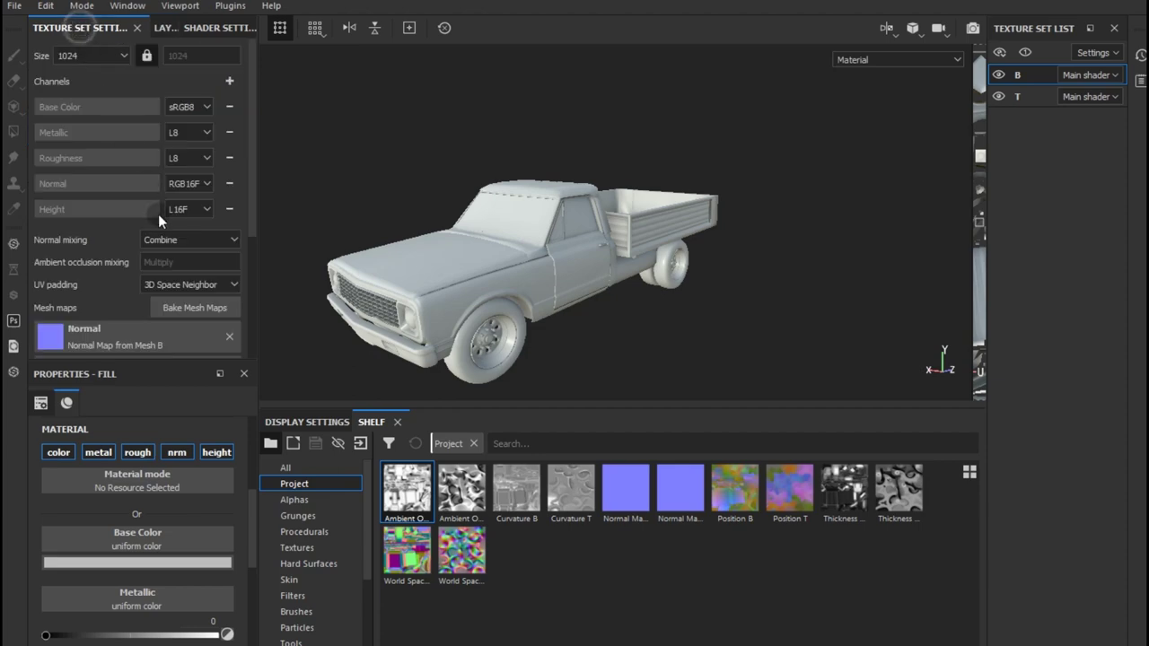
- Load Car_4.FBX as the high-definition mesh in the bake settings
click(179, 307)
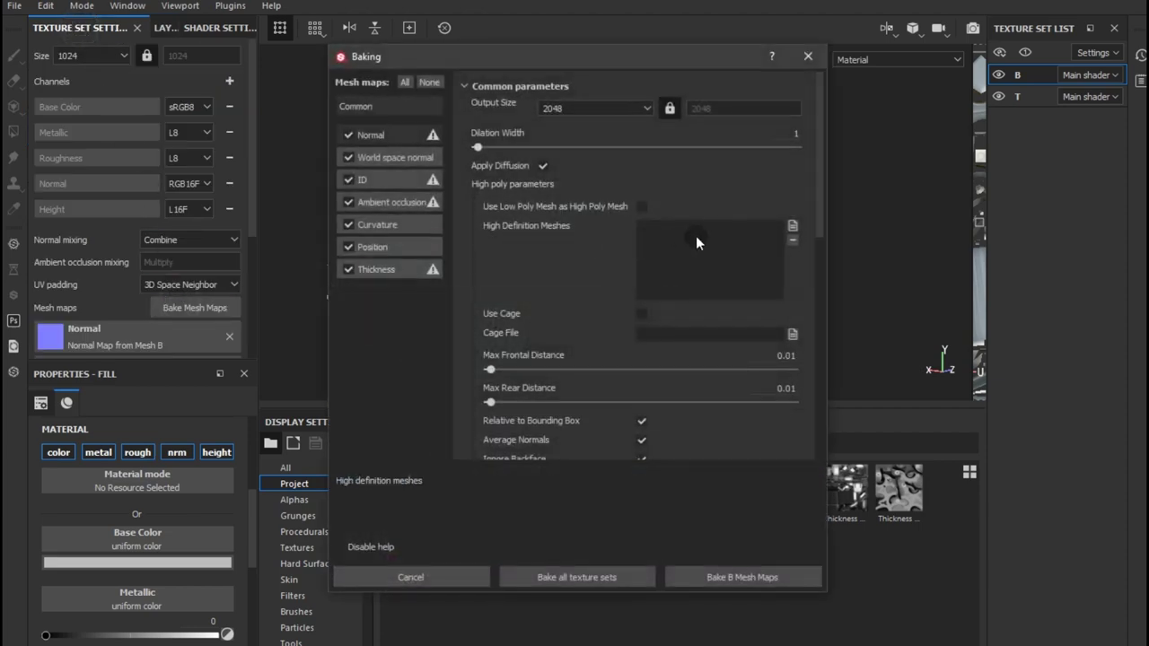
click(792, 226)
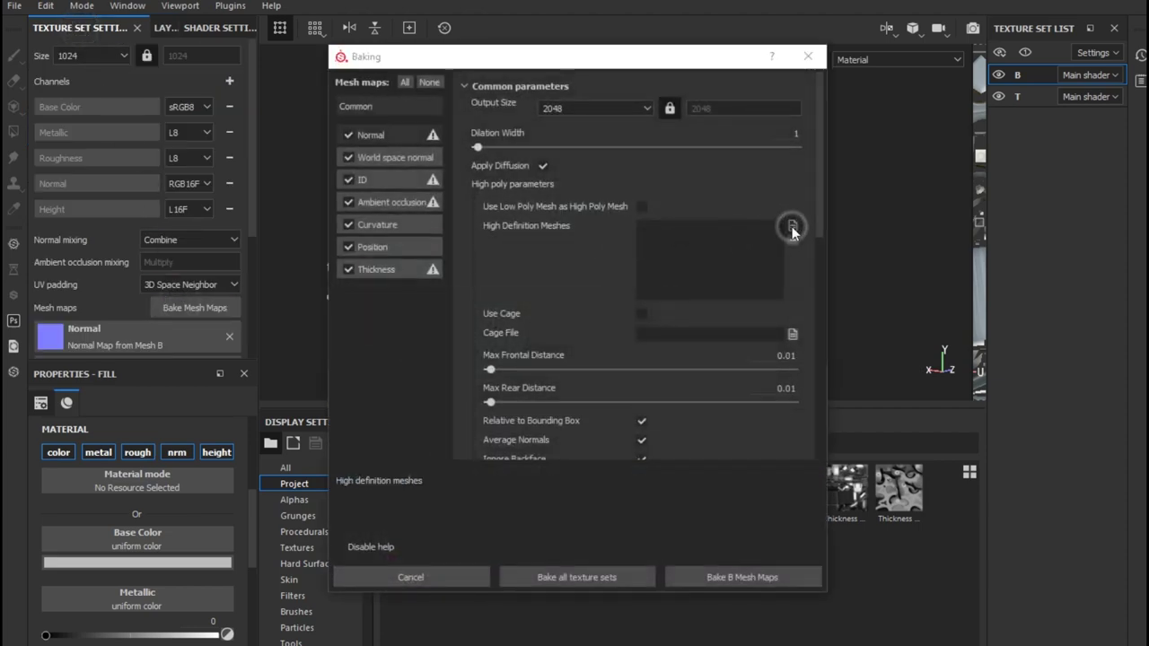
click(547, 319)
double_click(547, 320)
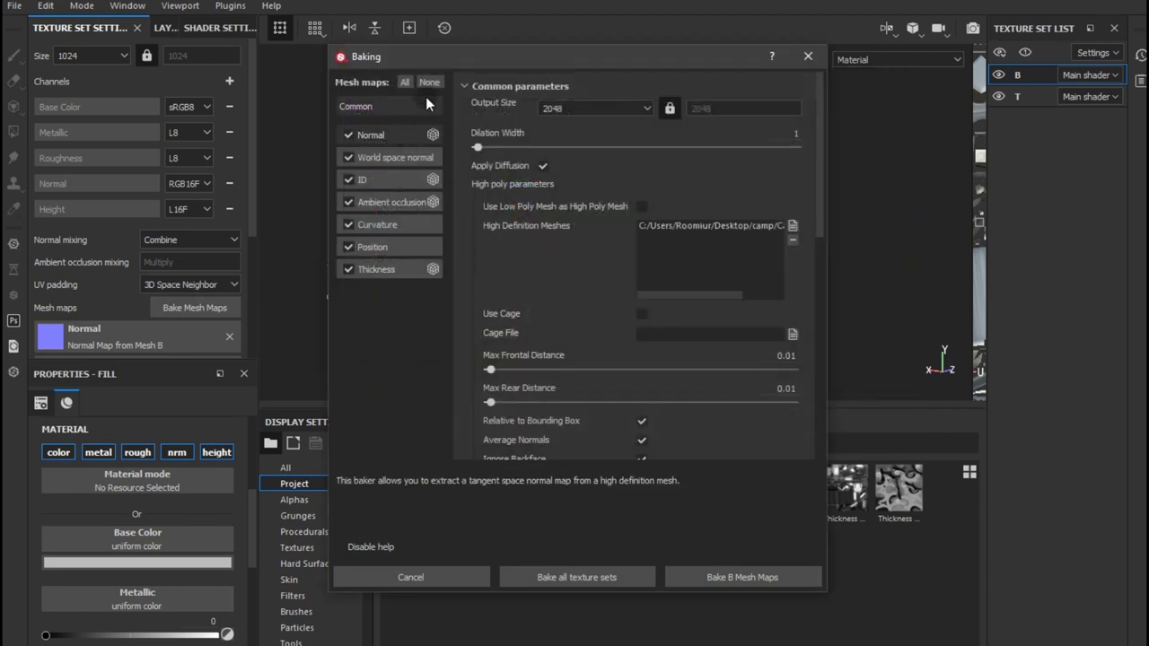
- Bake only the ID map for all texture sets
click(428, 83)
click(349, 180)
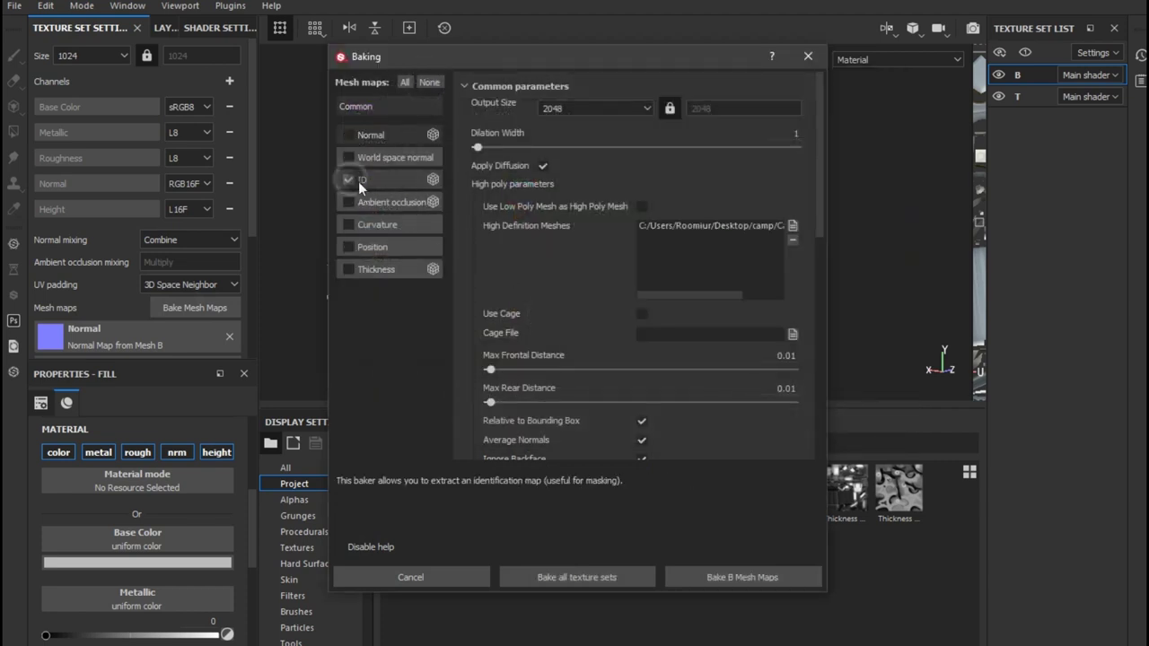
click(624, 575)
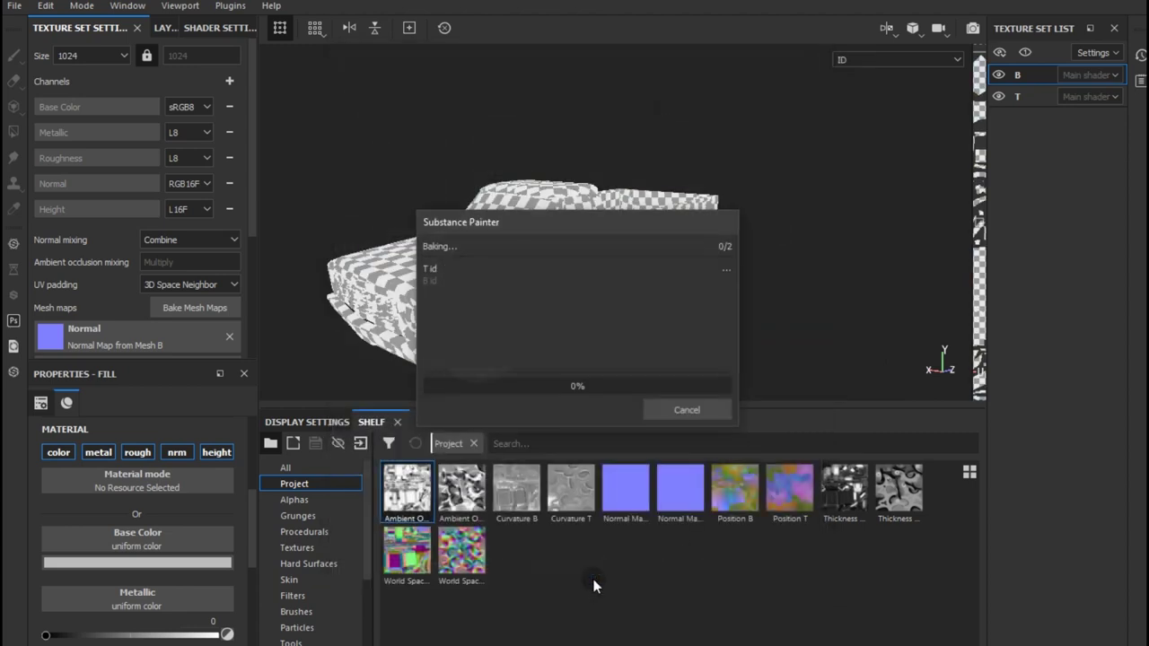
drag(507, 227, 385, 404)
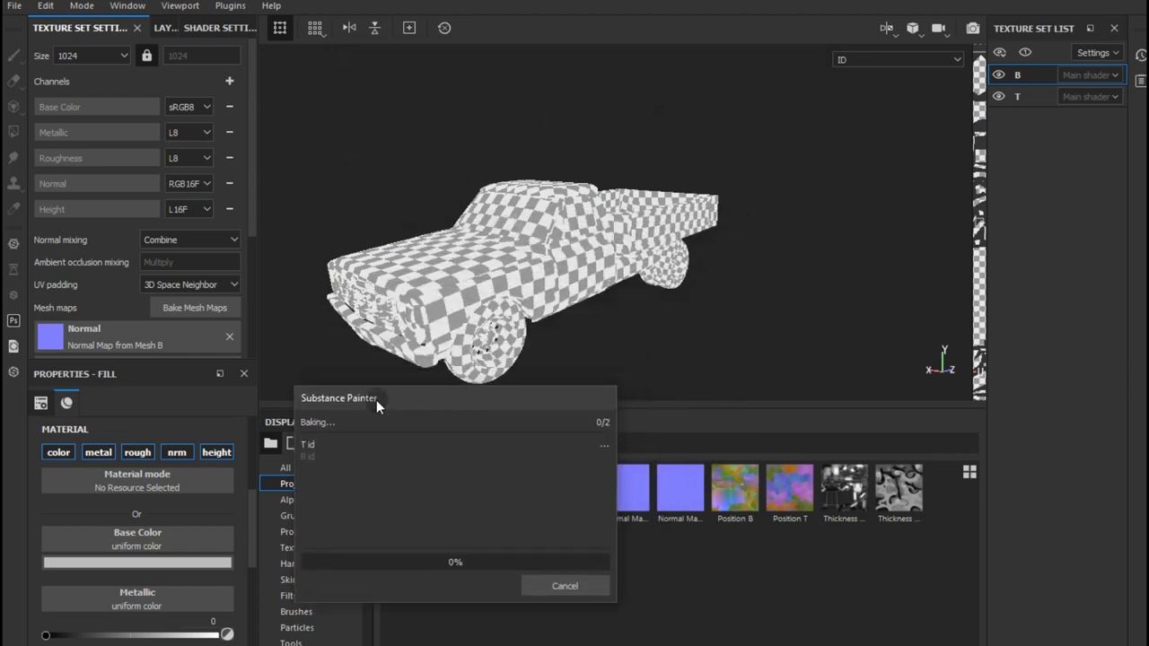
click(164, 28)
click(140, 115)
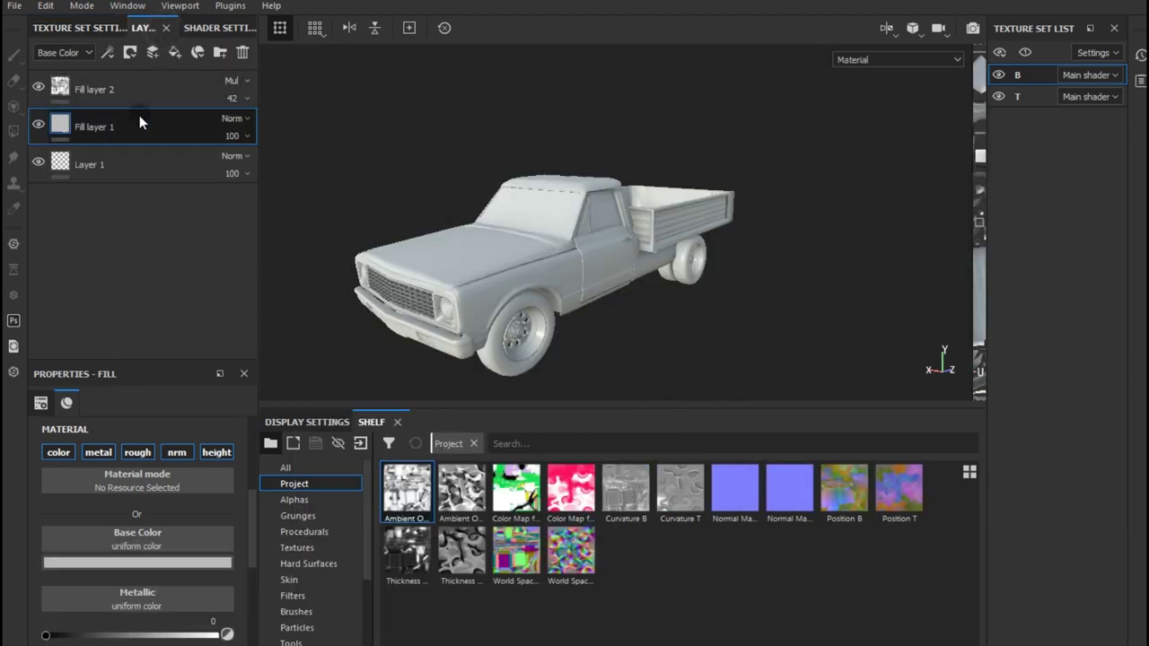
- Group Fill layer 1 into Folder 1 with a colour-selection mask picking the white ID region
right_click(139, 114)
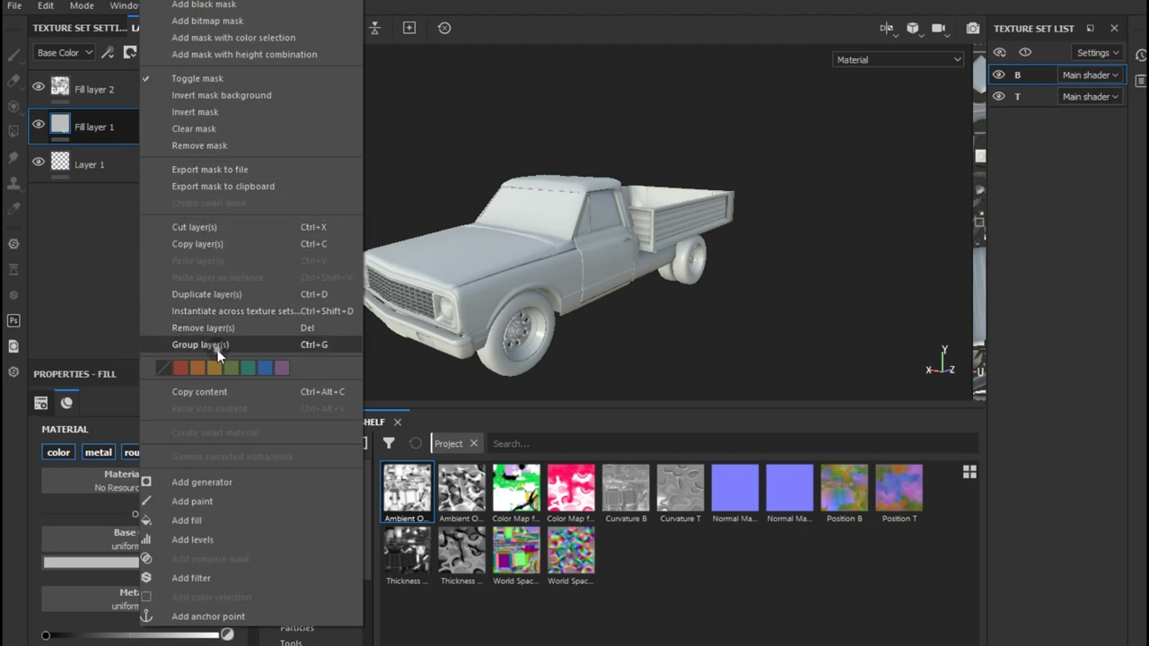
key(Escape)
key(ctrl+g)
click(130, 51)
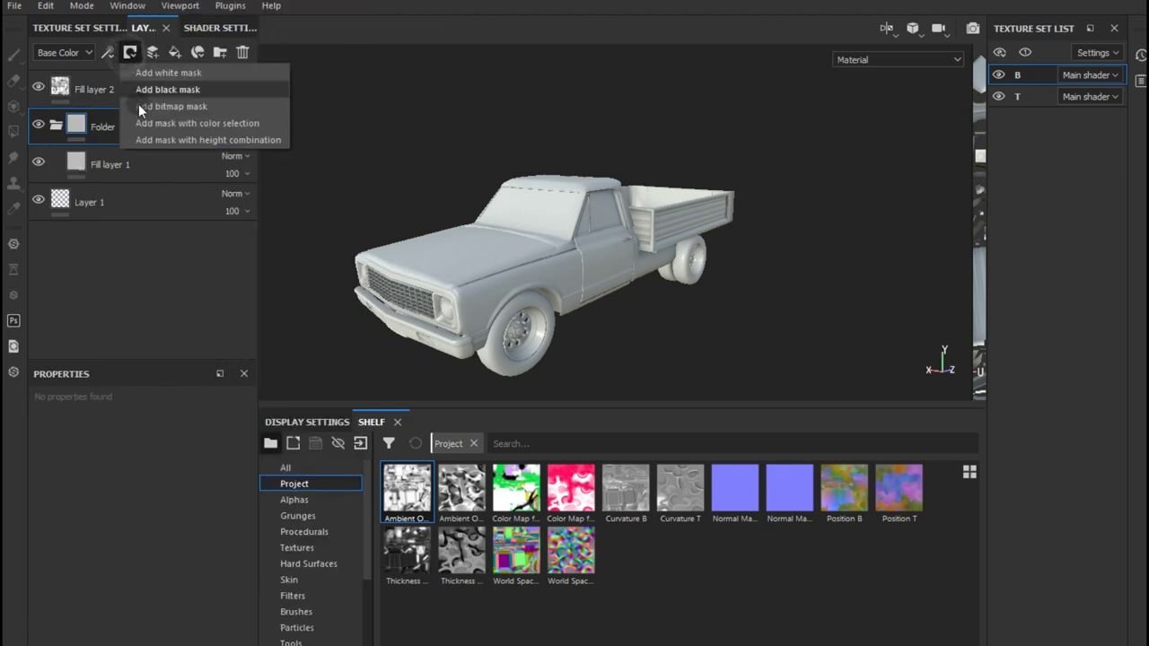
click(143, 125)
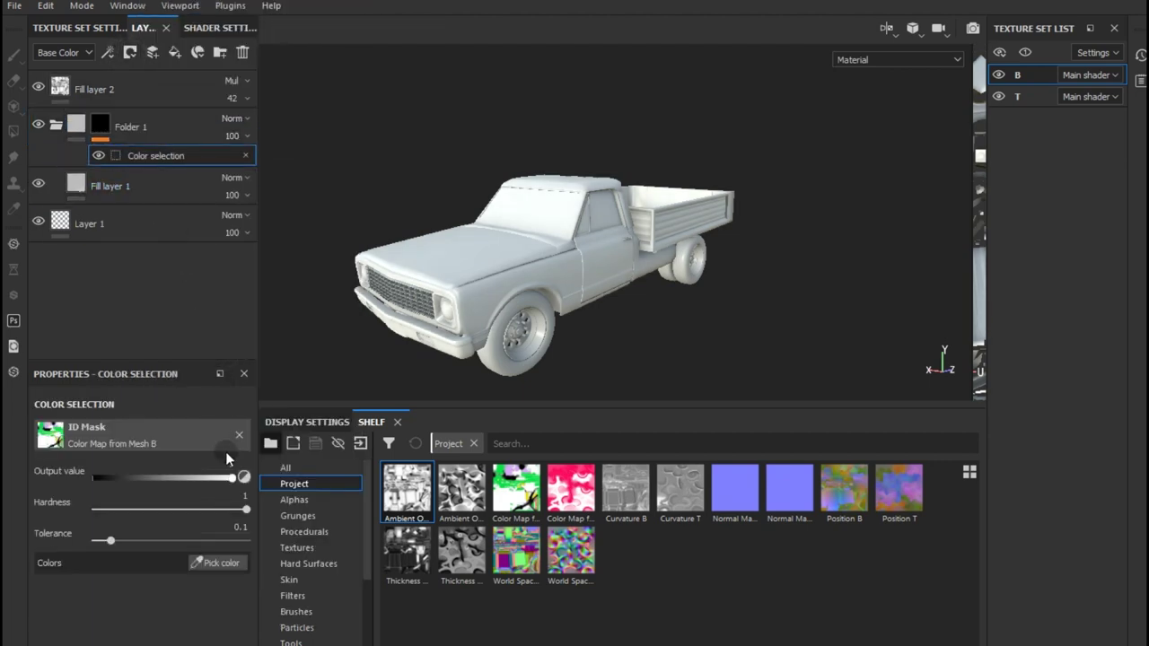
click(225, 562)
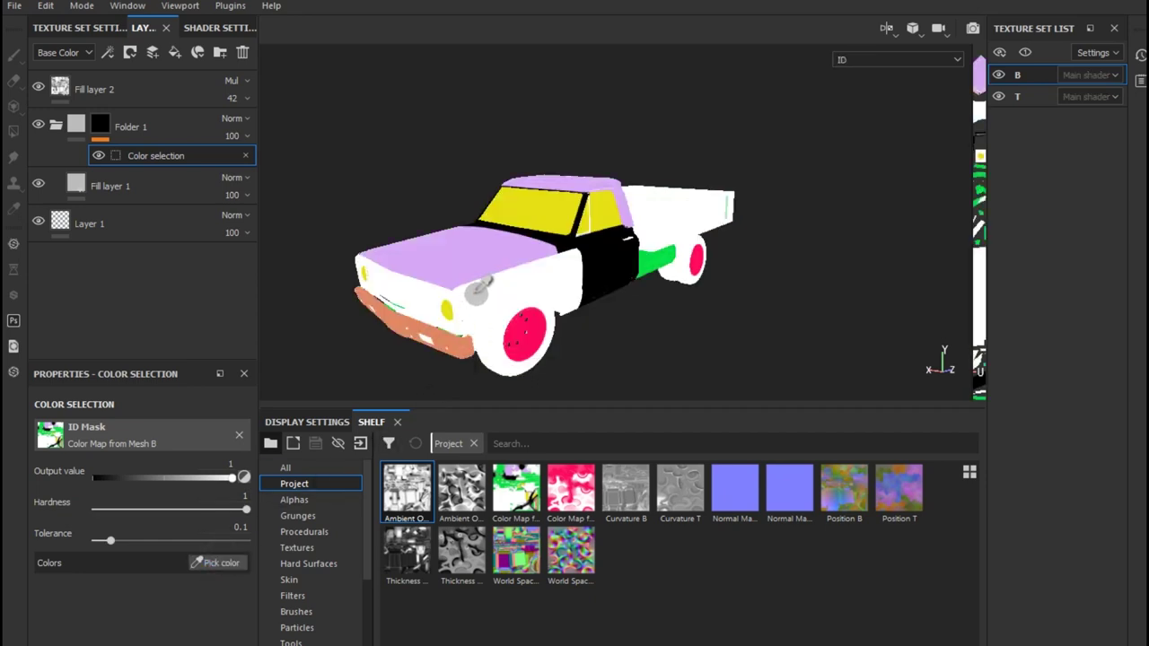
click(473, 294)
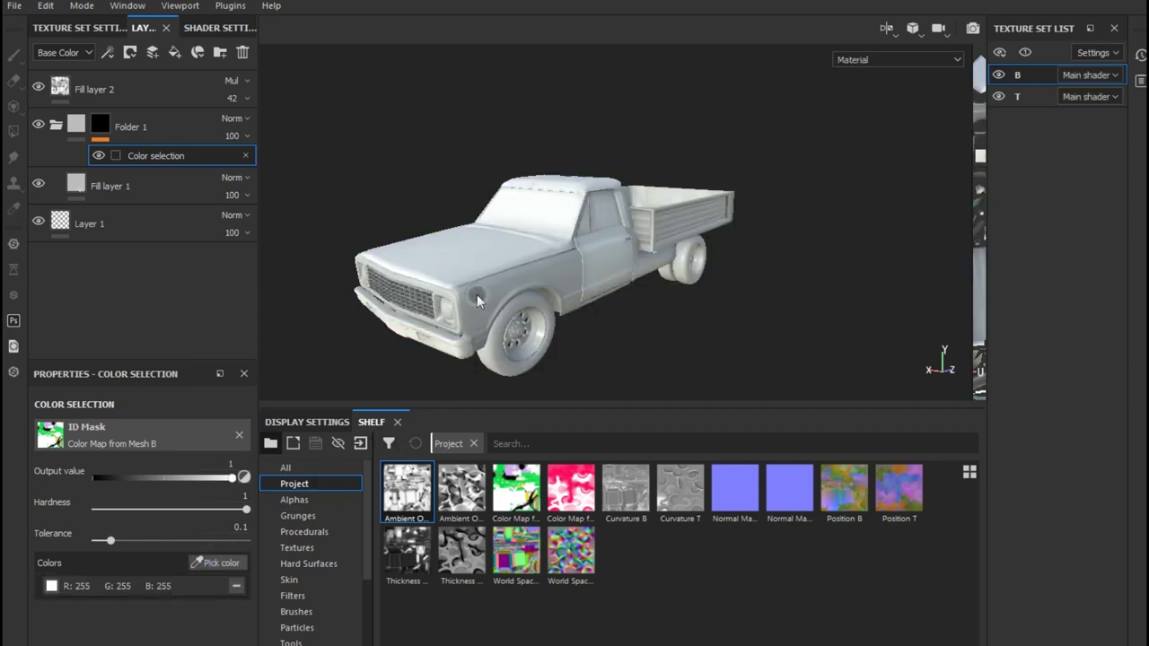
click(111, 189)
scroll(332, 565, down, 2)
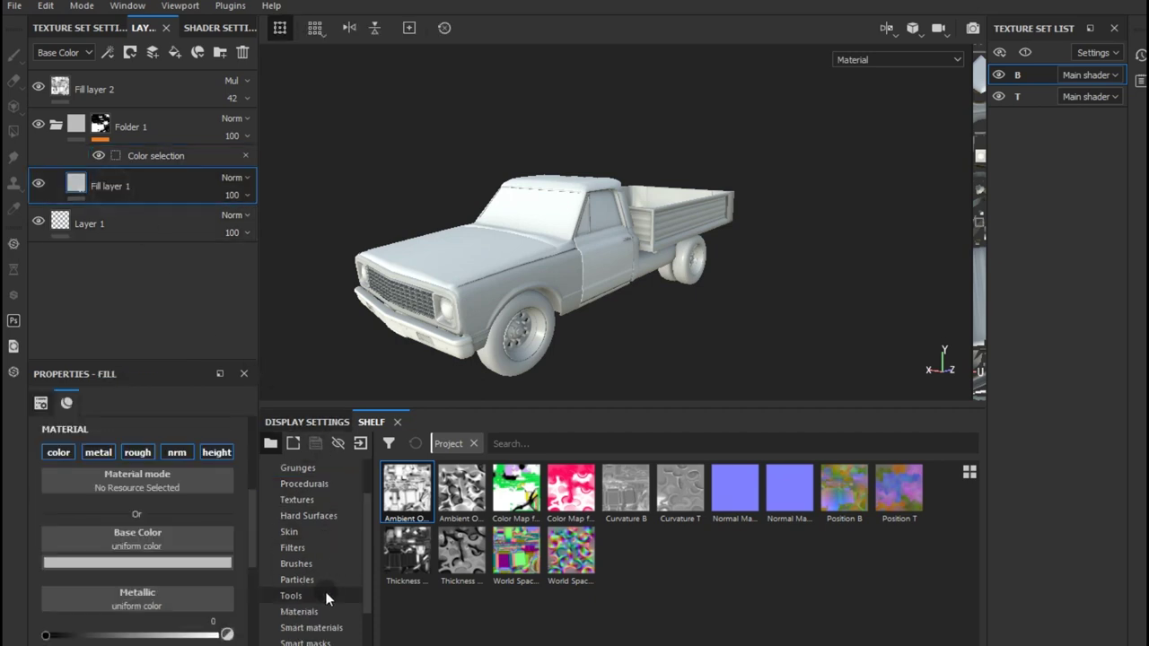
- Apply the Steel Rust and Wear material to Fill layer 1 with the metal channel enabled
click(301, 612)
scroll(731, 596, down, 5)
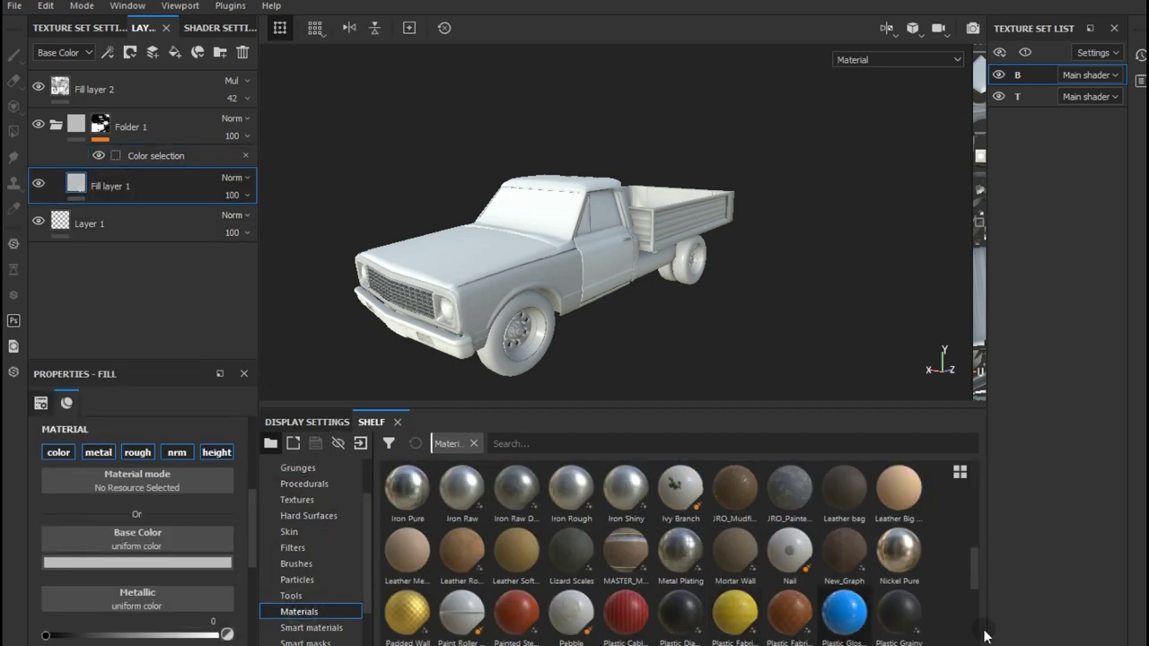
scroll(901, 549, down, 5)
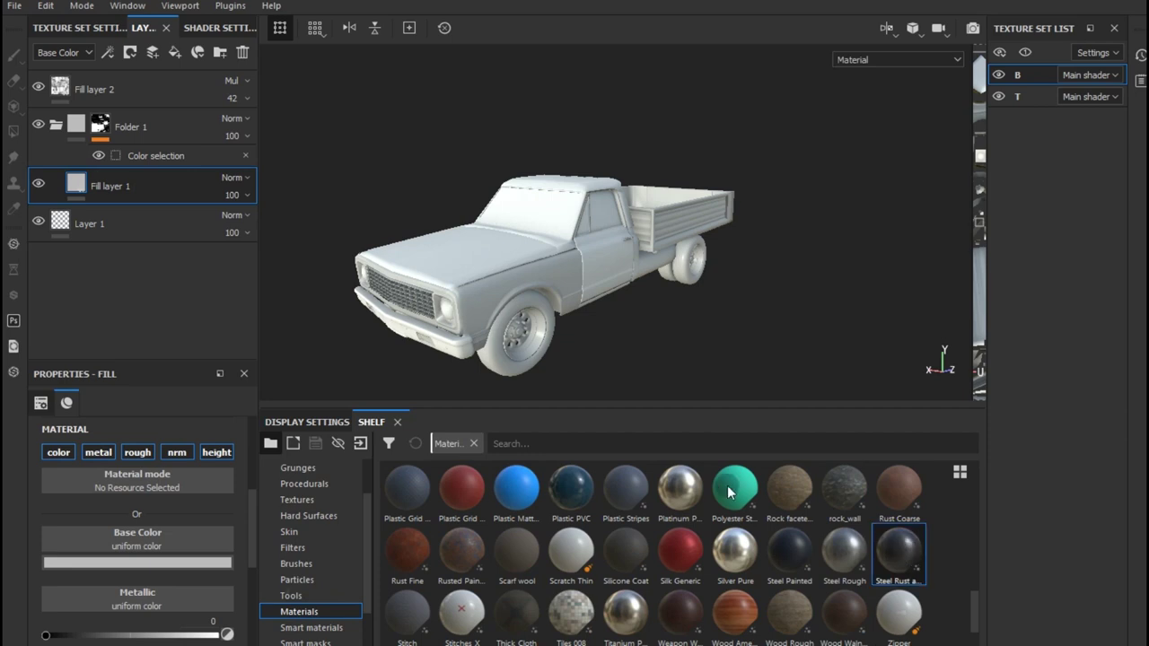
drag(902, 557, 136, 482)
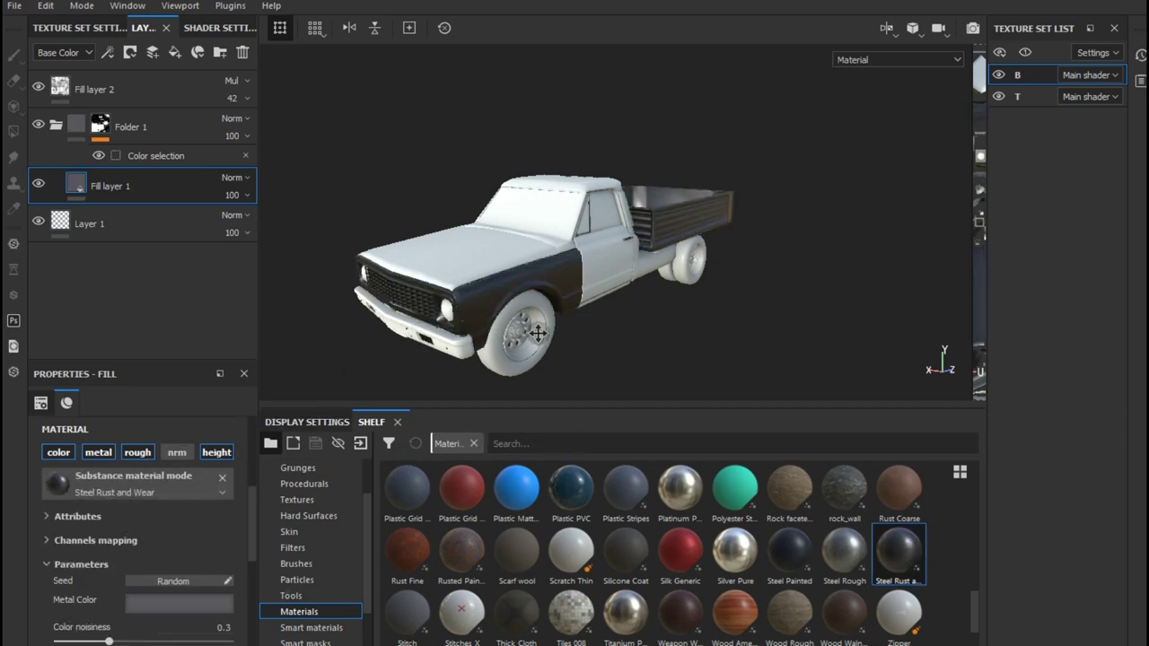
key(f)
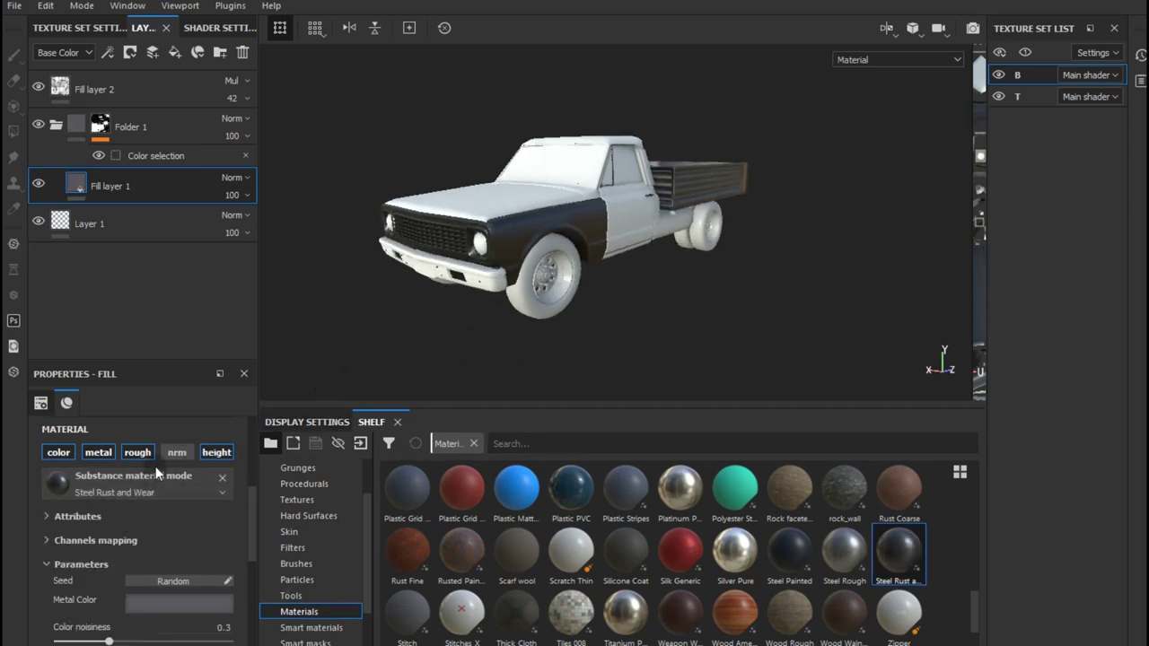
click(109, 452)
alt+drag(436, 267, 440, 269)
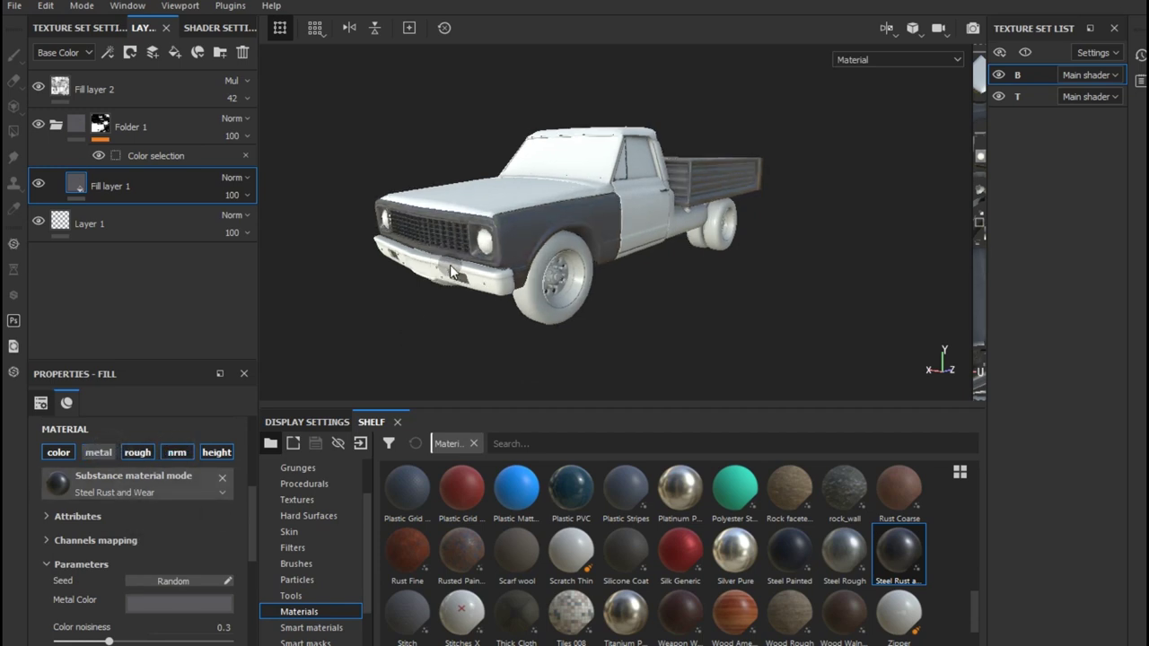
alt+drag(579, 307, 537, 305)
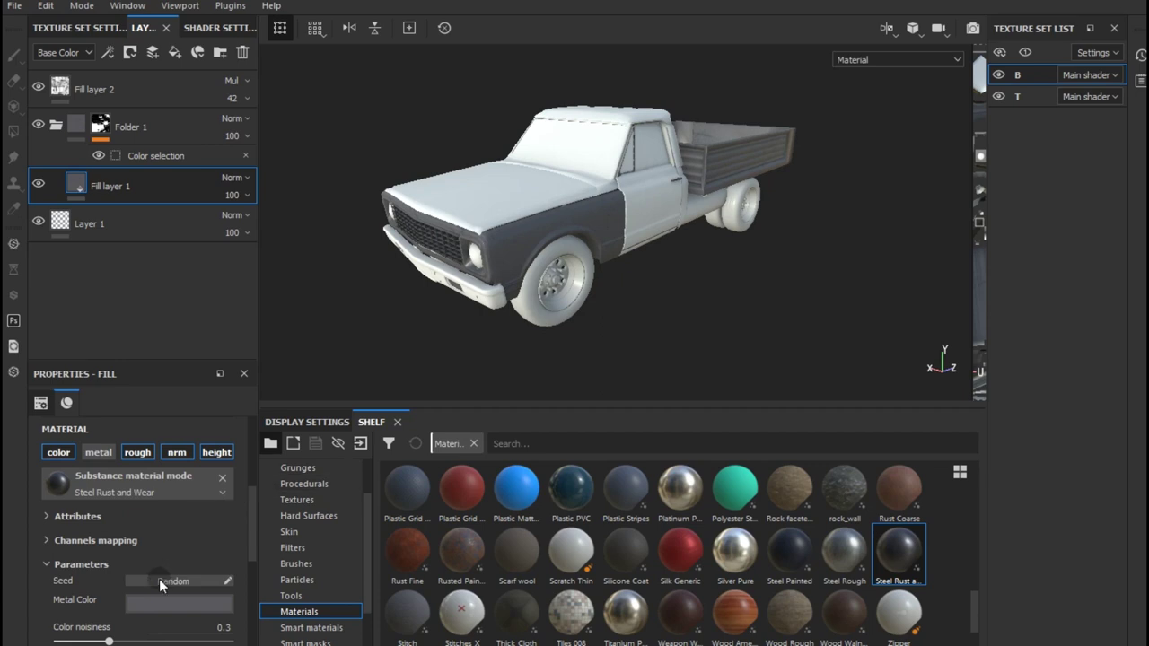
- Set the fill's metal colour to a bright red
click(154, 604)
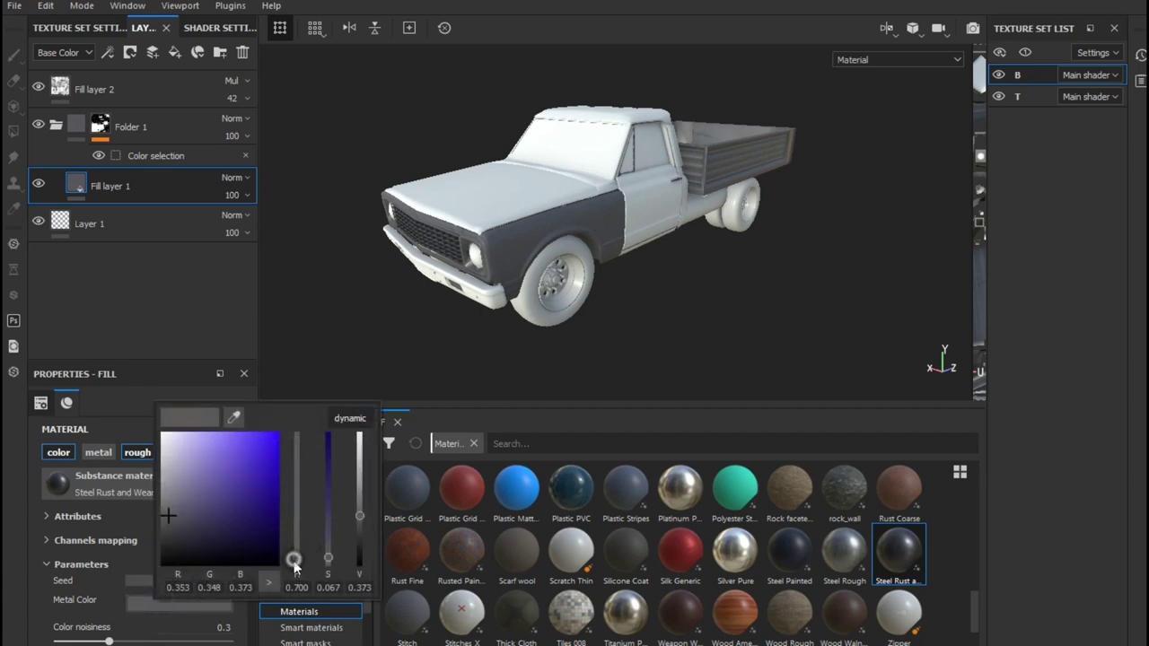
drag(294, 560, 296, 570)
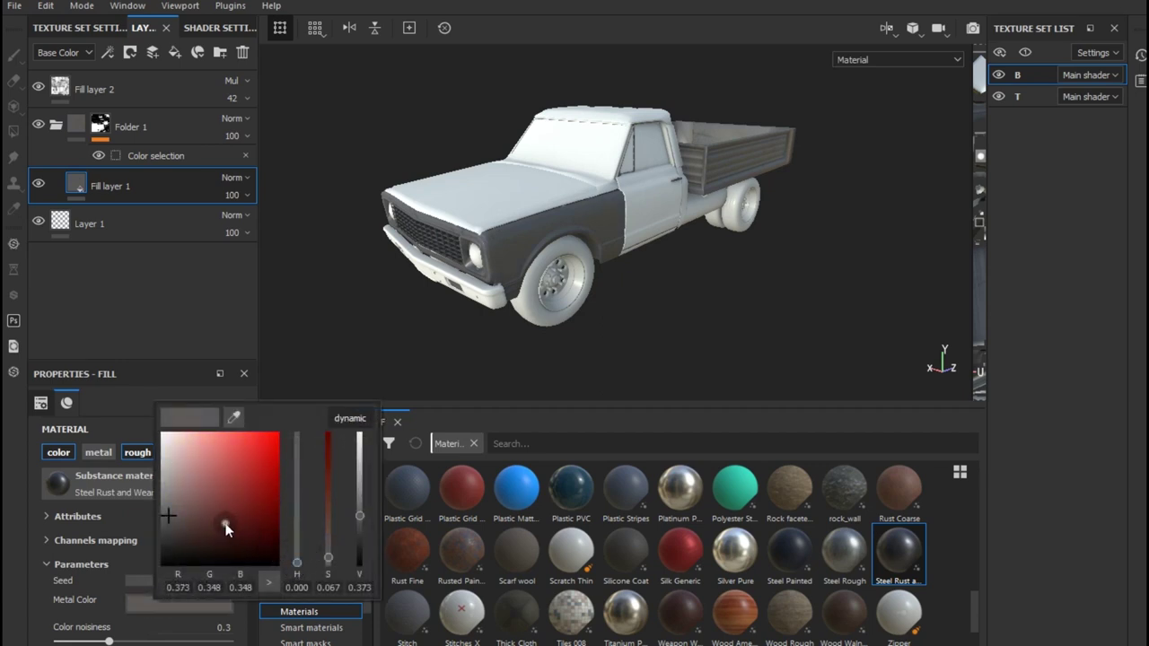
click(224, 525)
mouse_move(229, 510)
mouse_down()
mouse_move(237, 487)
mouse_move(245, 509)
mouse_move(266, 474)
mouse_up()
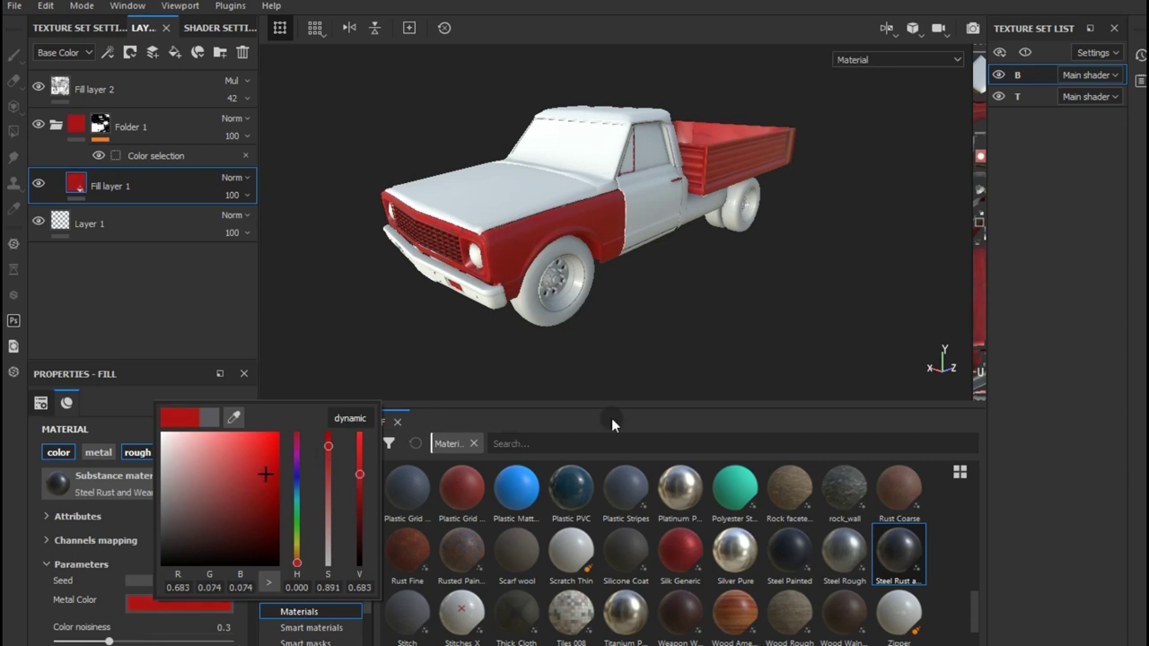
click(718, 341)
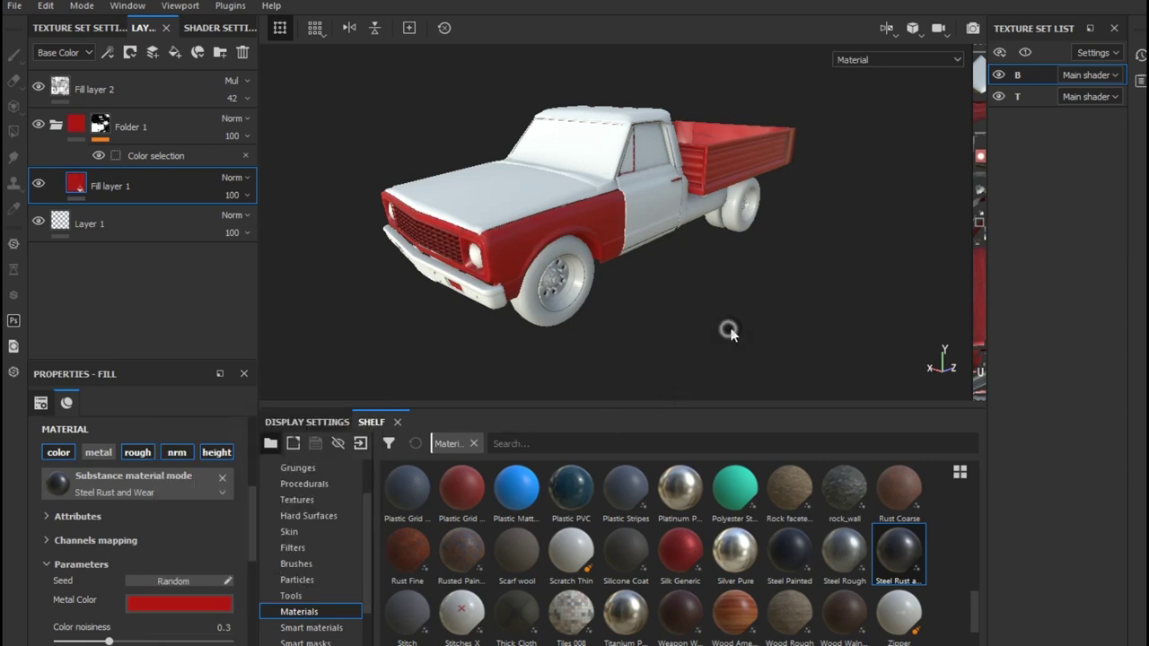
- Duplicate Folder 1 to create Folder 1 copy 1
click(66, 121)
right_click(153, 123)
click(202, 276)
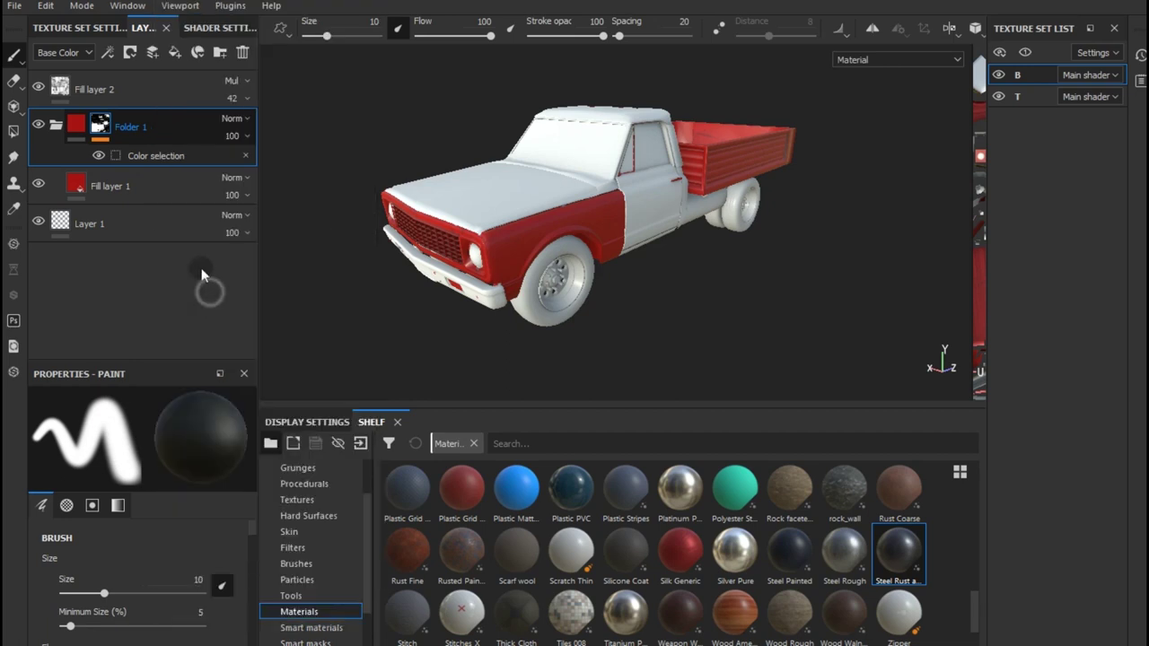
click(153, 159)
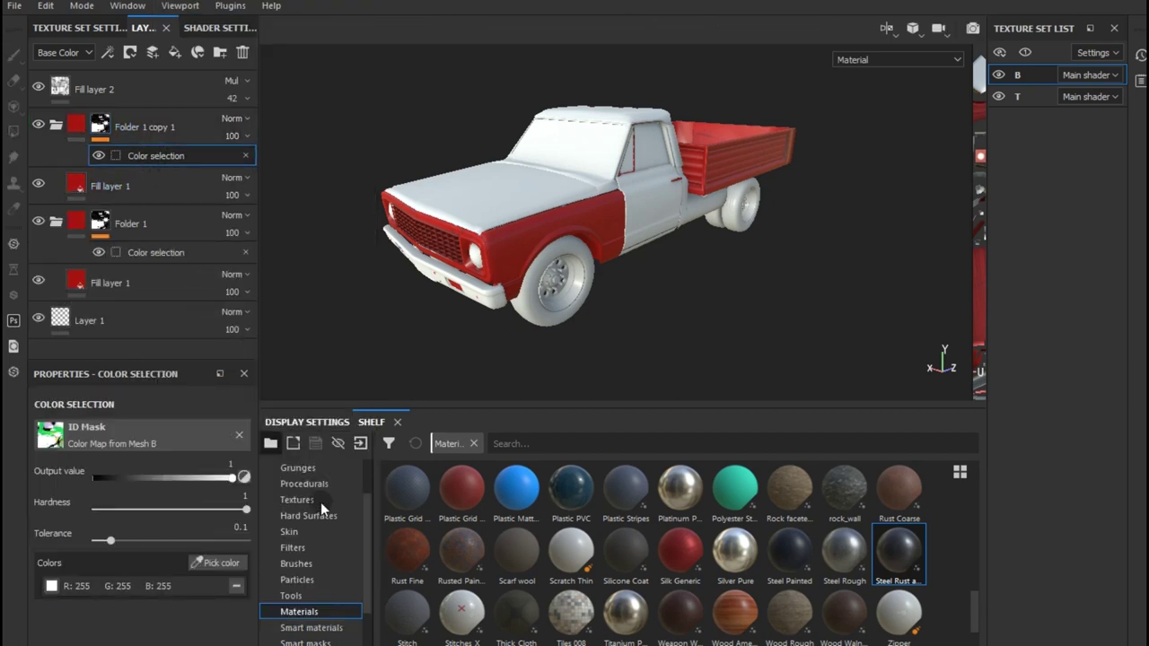
- Change Folder 1 copy 1's mask from white to the lilac hood ID colour
click(239, 586)
click(222, 564)
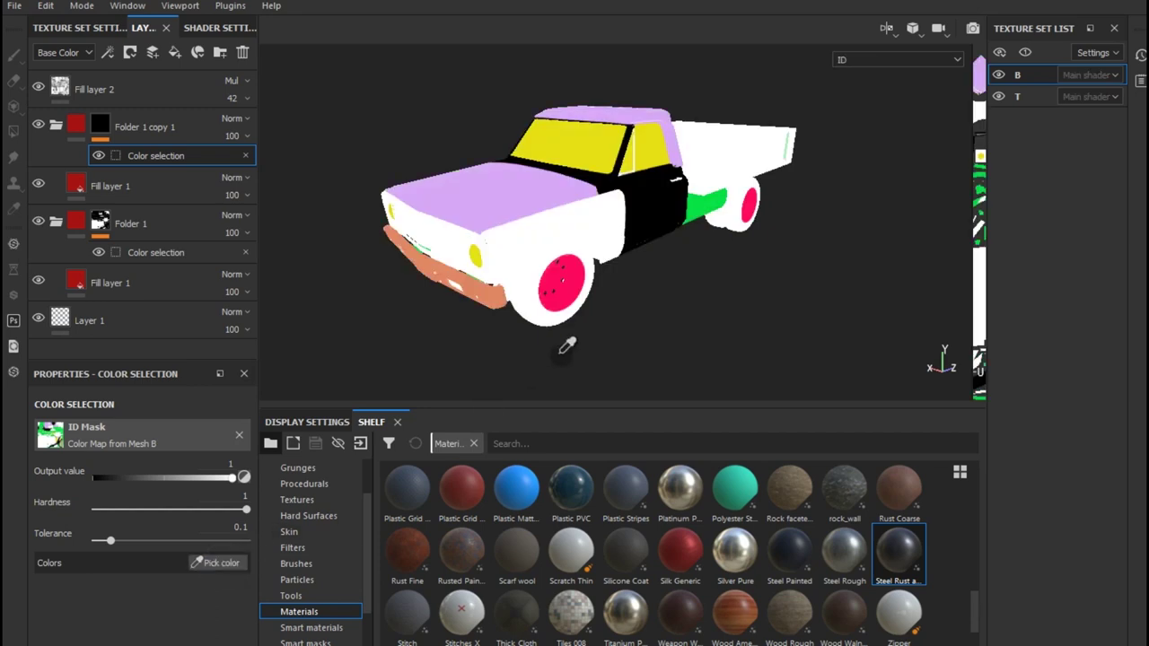
click(473, 209)
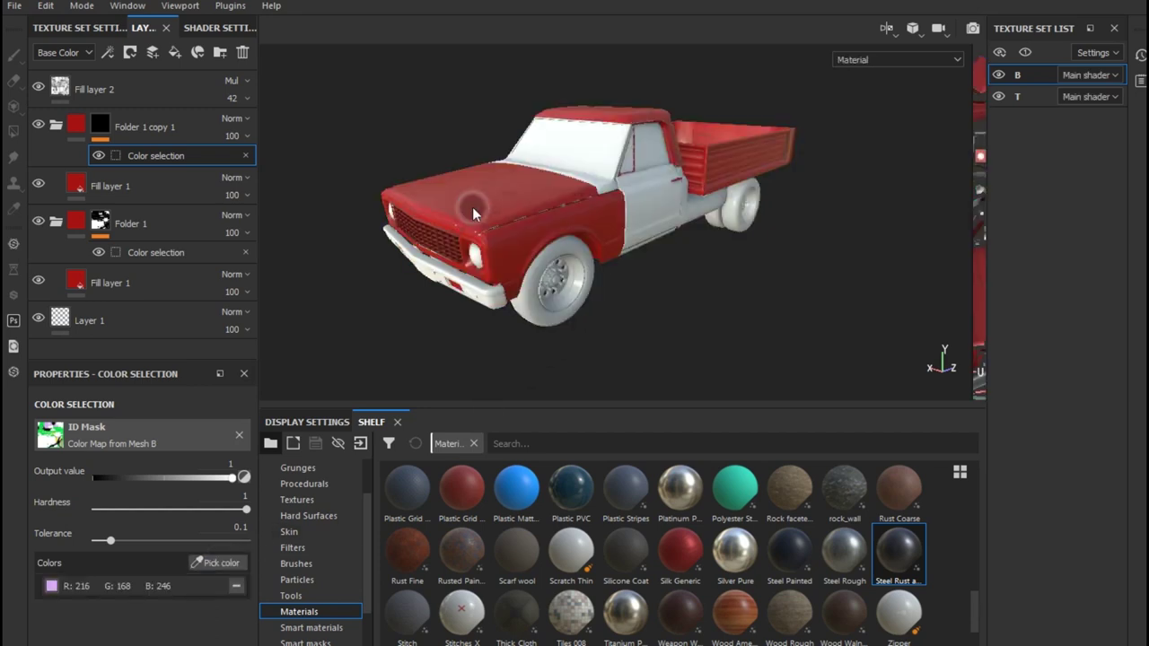
- Set the copied fill's metal colour to a light, slightly warm grey
click(116, 186)
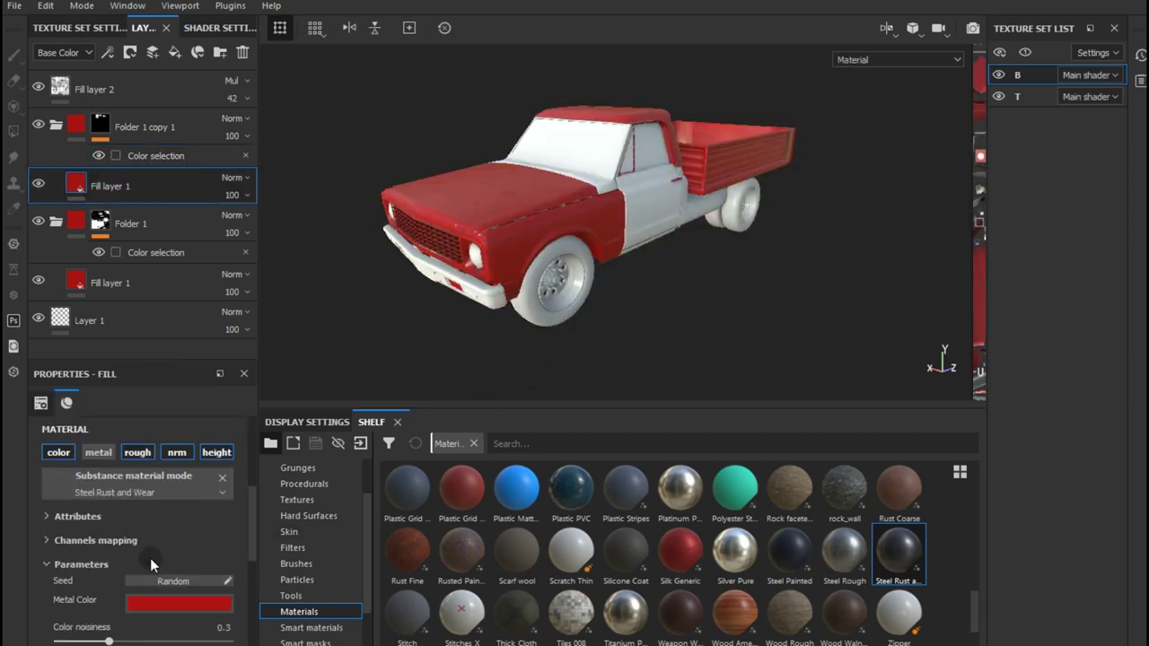
click(146, 610)
mouse_move(159, 512)
mouse_down()
mouse_move(137, 480)
mouse_move(137, 496)
mouse_up()
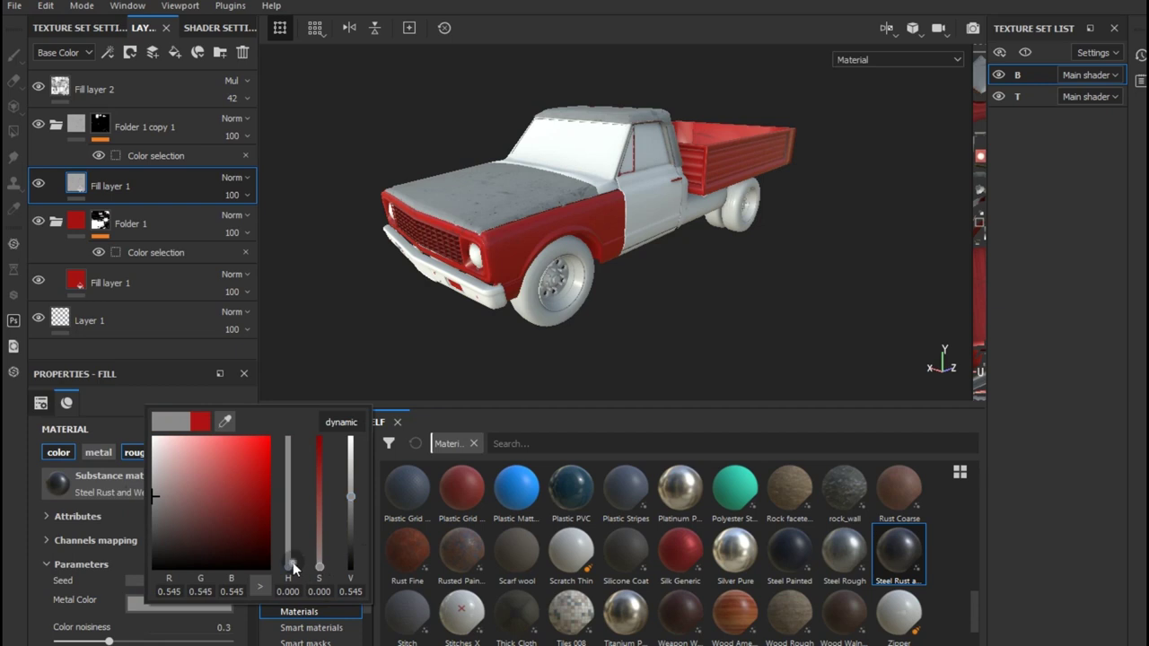
drag(292, 562, 286, 561)
mouse_move(198, 500)
mouse_down()
mouse_move(171, 487)
mouse_move(152, 504)
mouse_up()
click(451, 354)
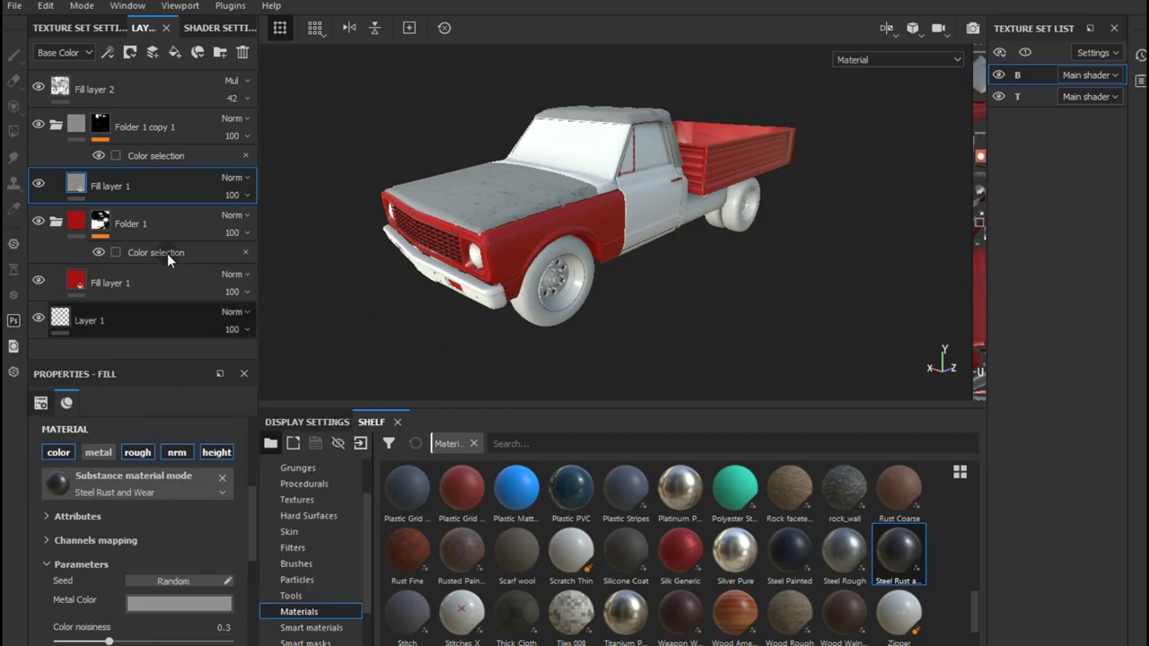
- Re-pick the lilac hood colour in the copied folder's colour selection mask
click(149, 155)
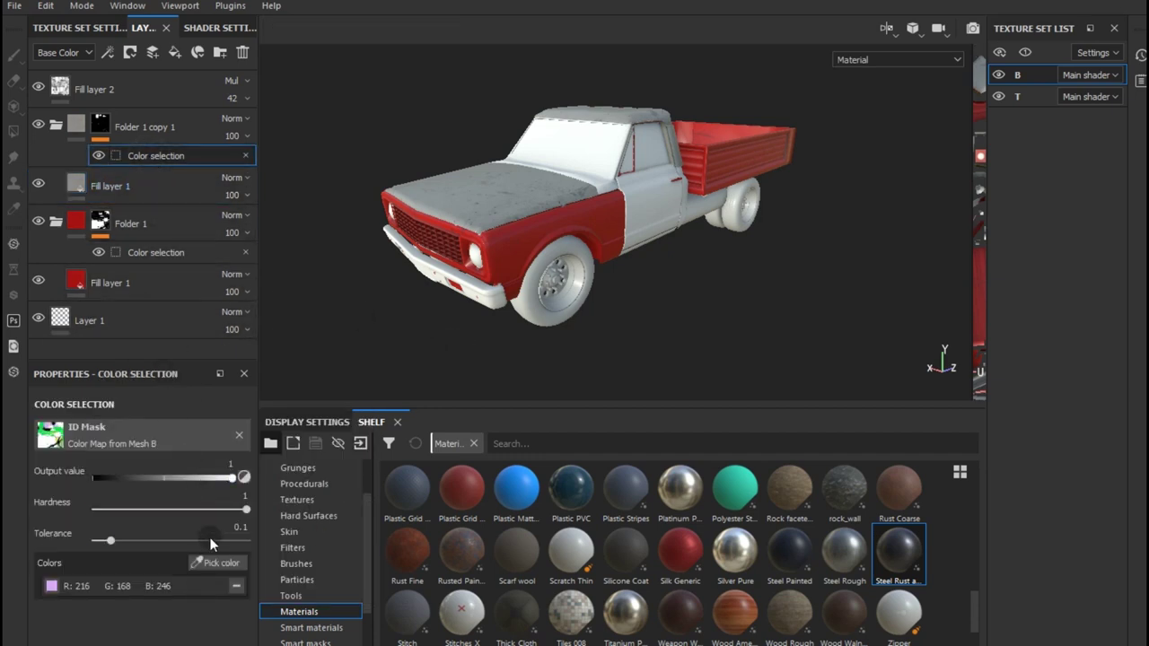
click(209, 563)
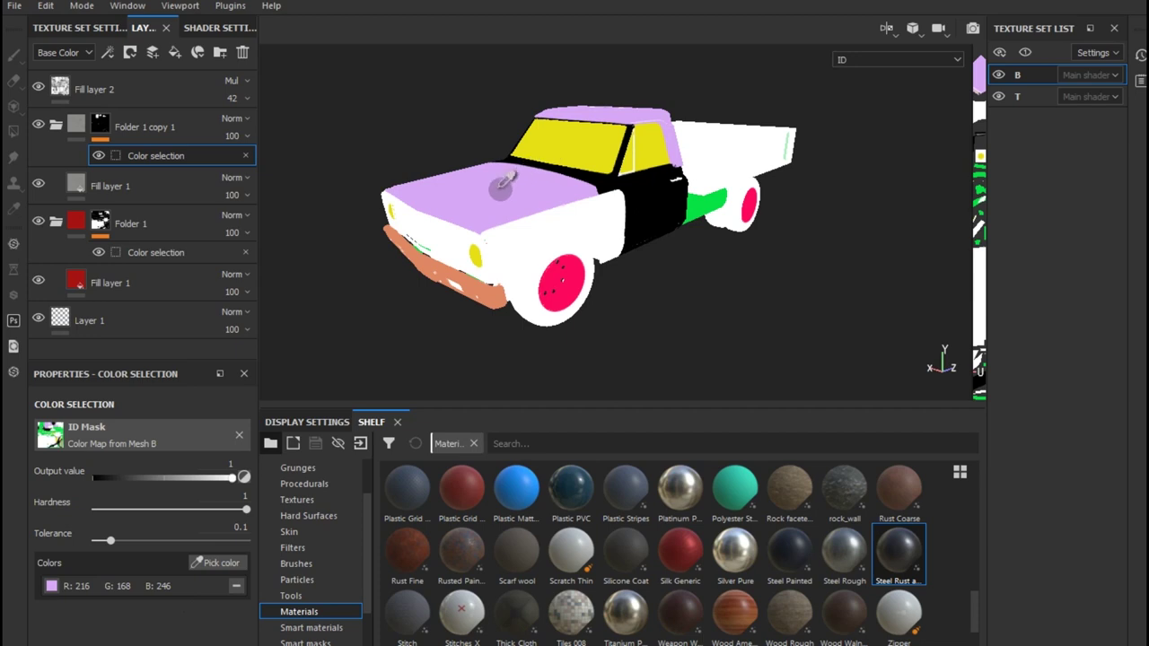
click(506, 192)
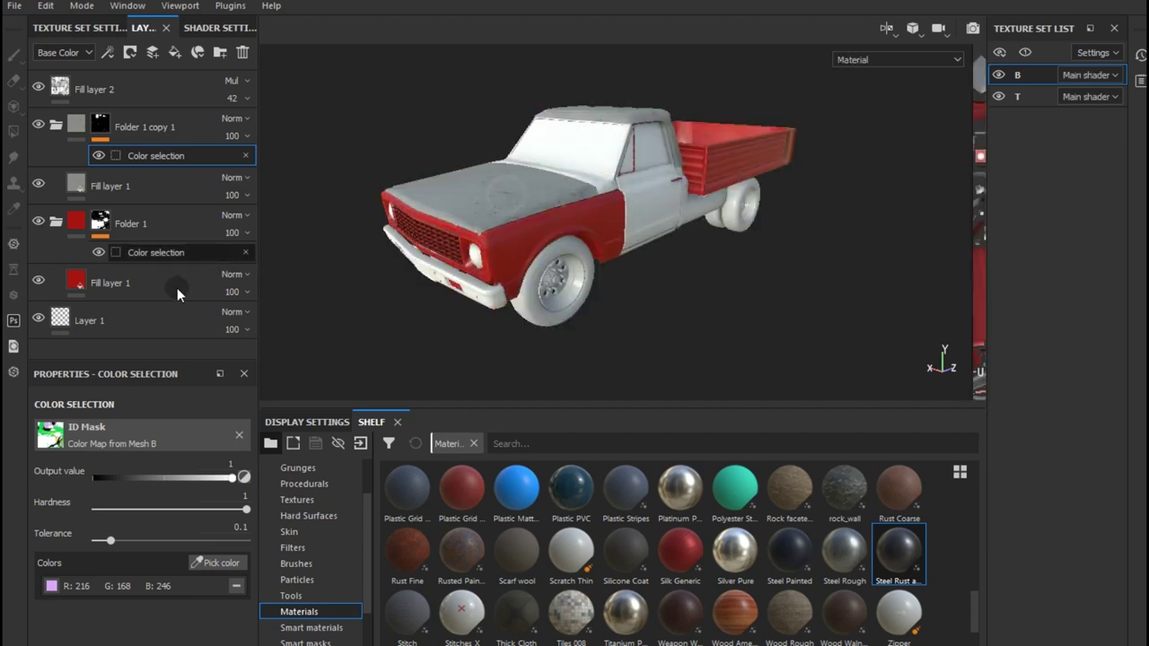
click(140, 252)
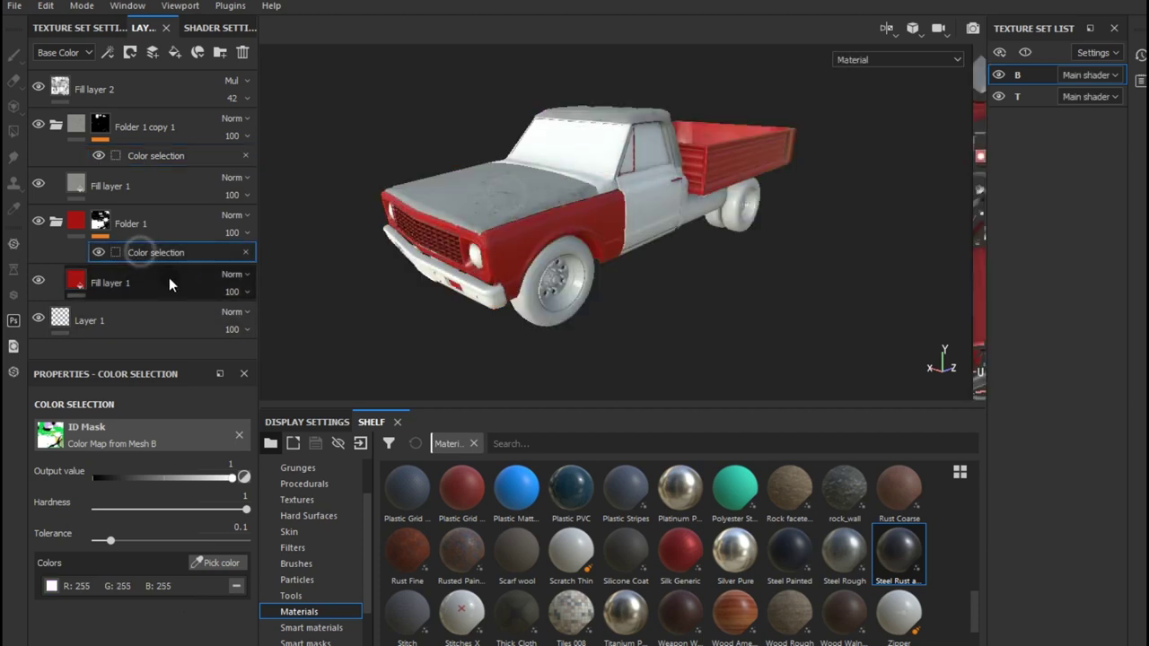
- Add the black door ID colour to Folder 1's colour selection alongside white
click(223, 562)
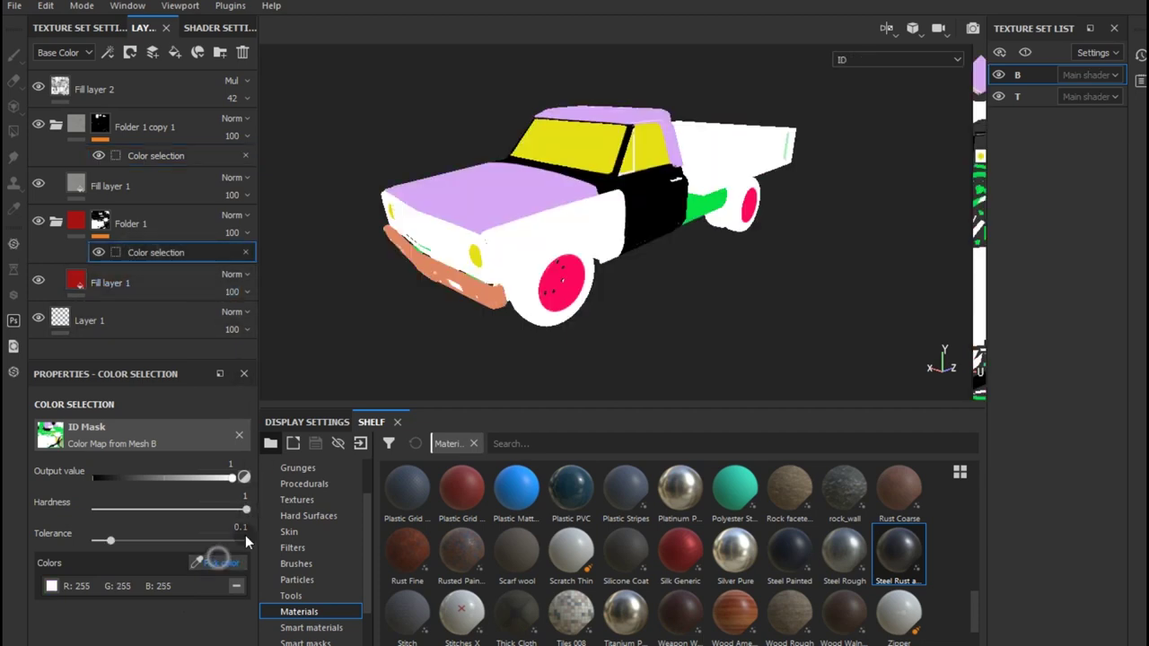
click(669, 222)
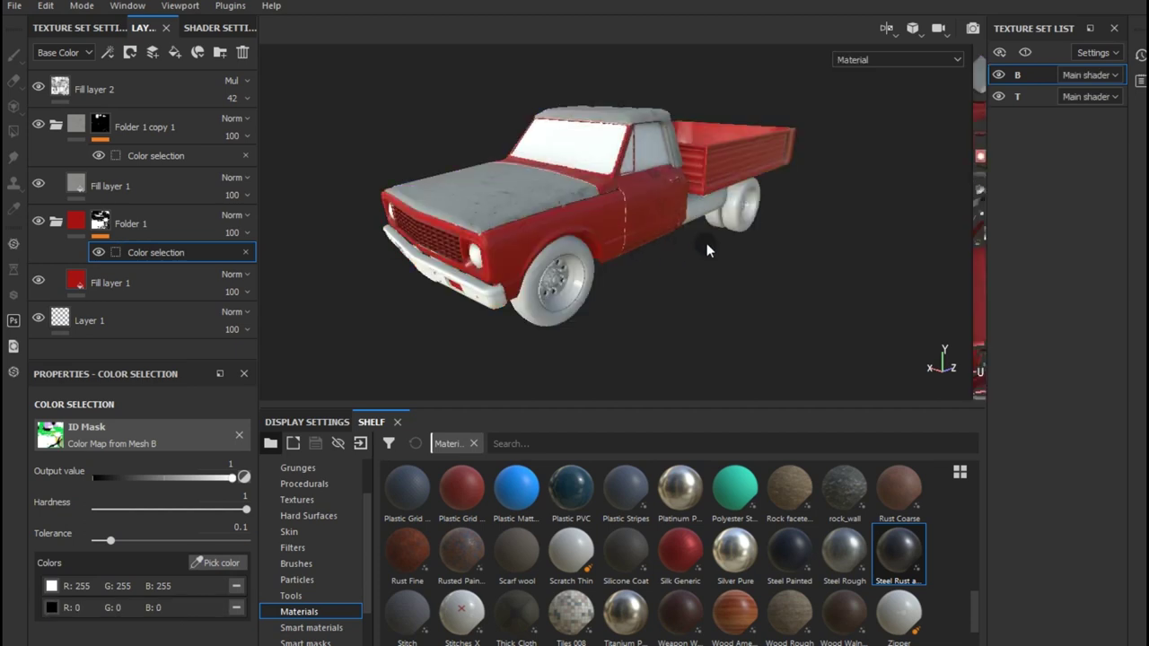
mouse_move(646, 272)
alt+mouse_down()
mouse_move(626, 266)
mouse_move(682, 294)
mouse_move(639, 279)
alt+mouse_up()
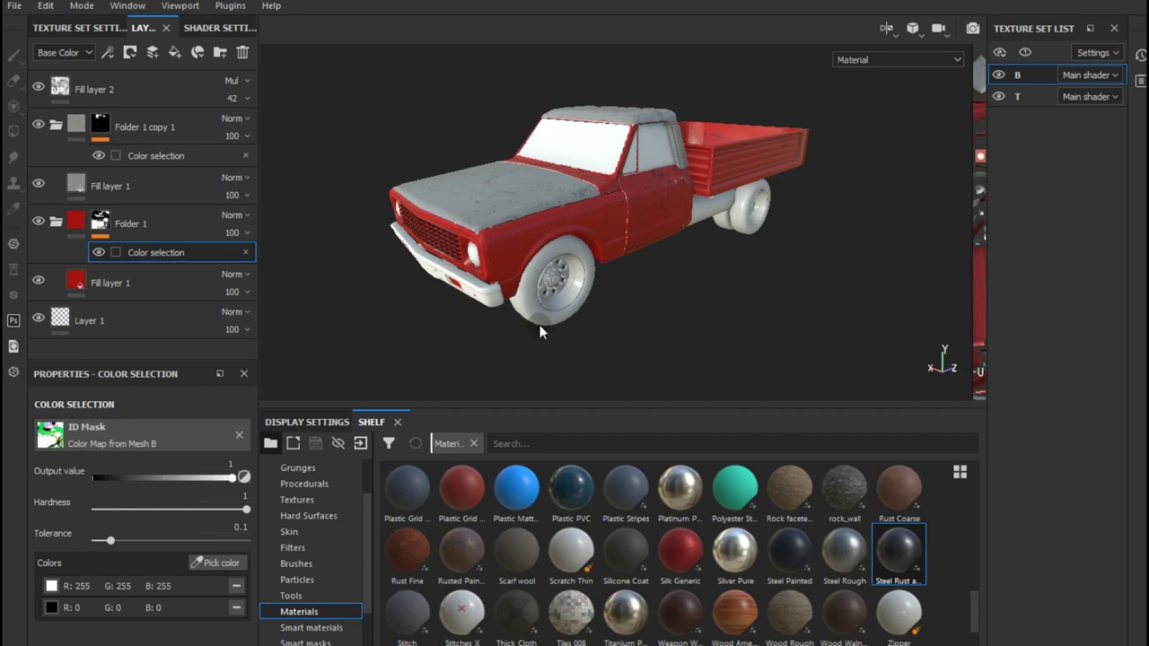
right_click(129, 125)
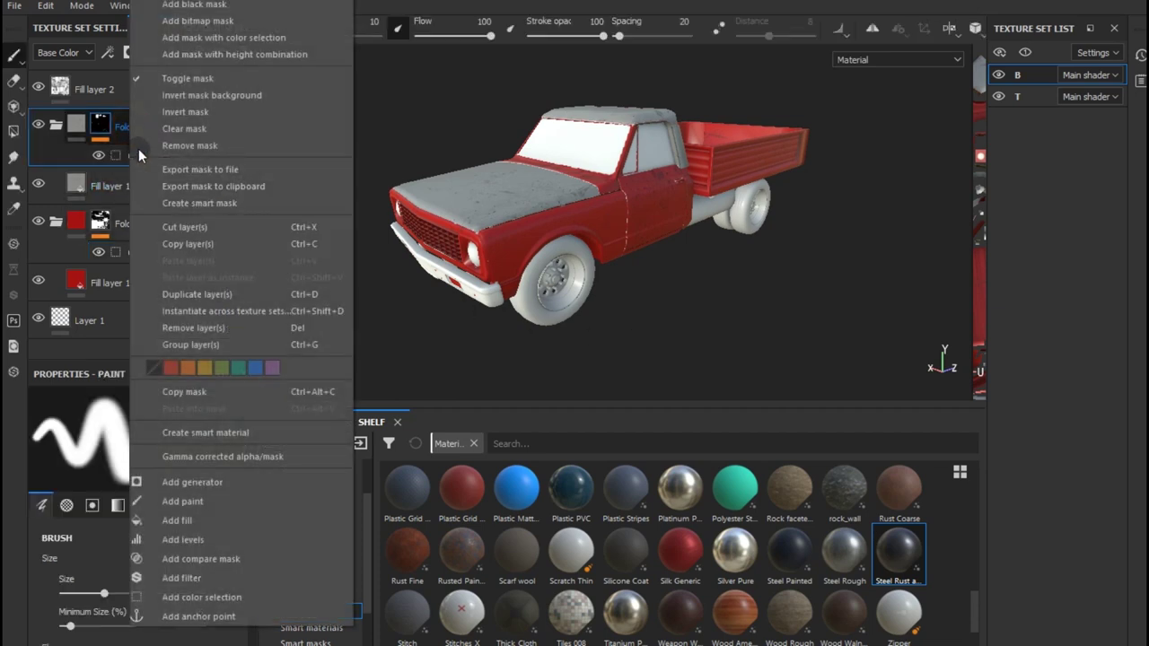
- Duplicate the hood folder as Folder 1 copy 2, masking the green strip instead of lilac
click(190, 295)
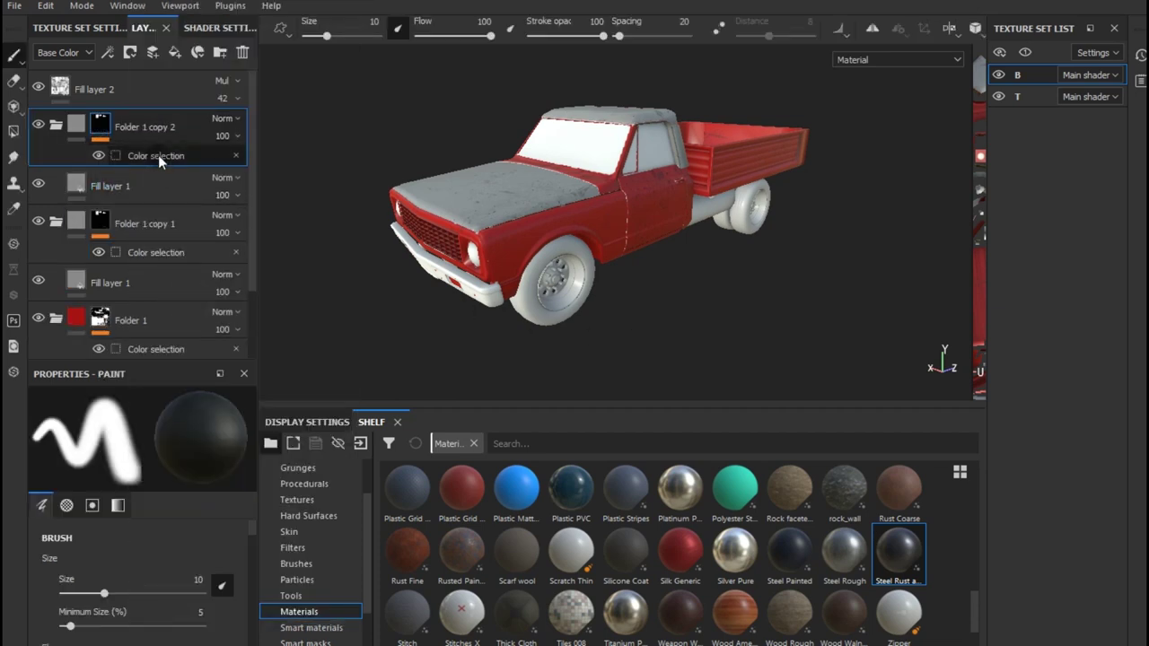
click(158, 156)
click(233, 588)
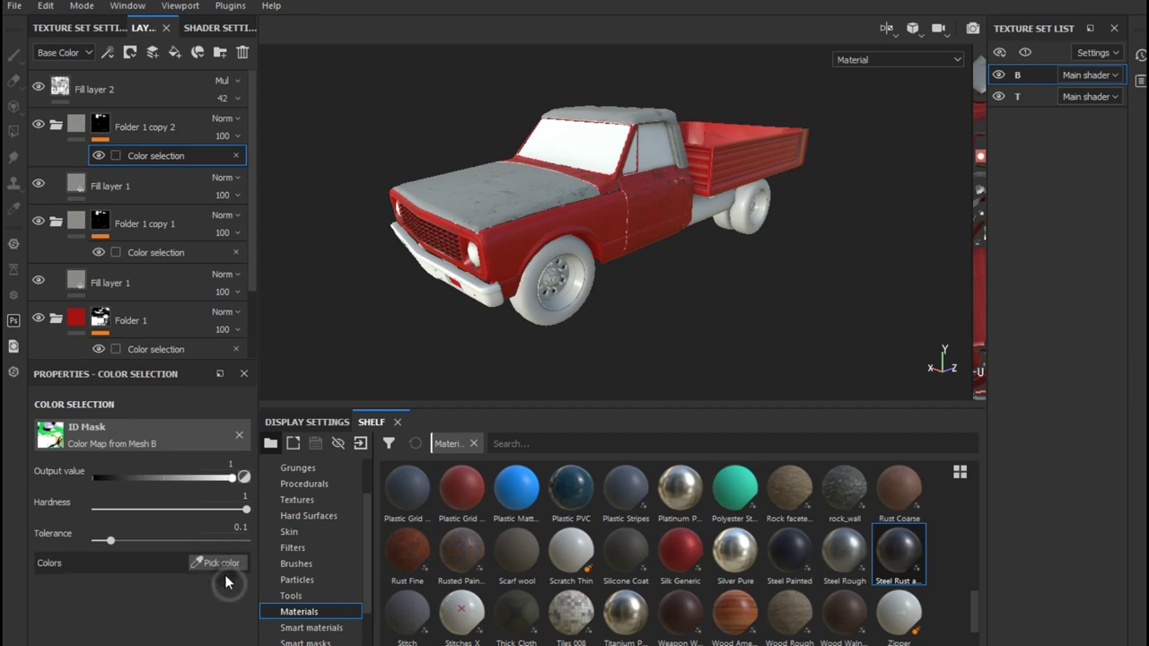
click(219, 564)
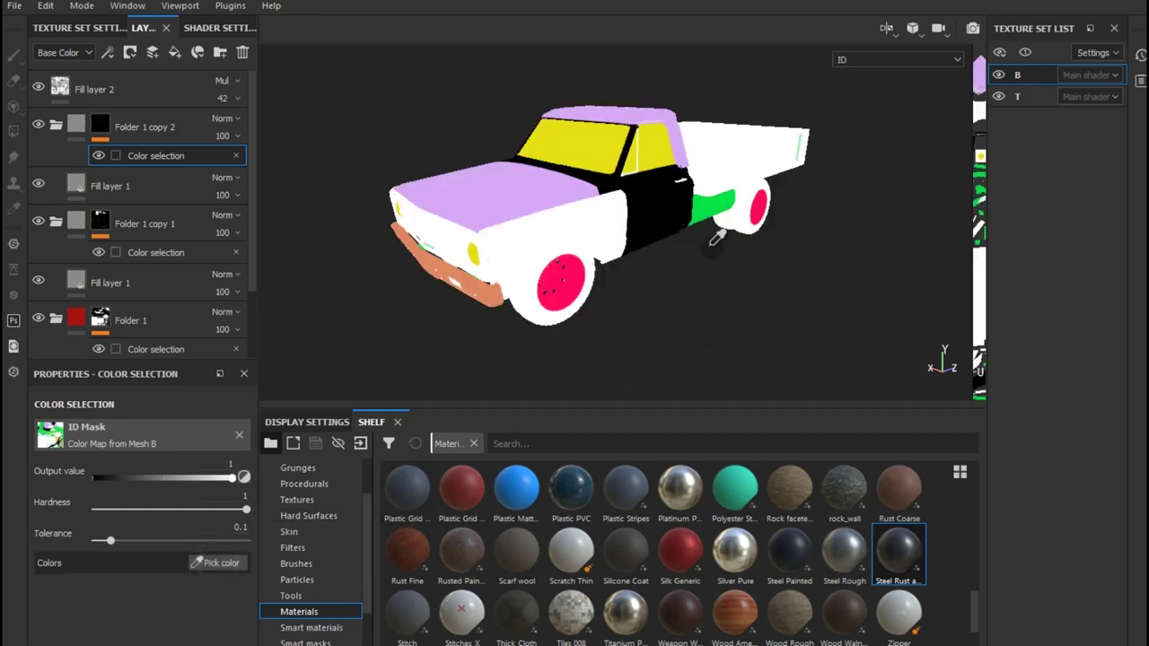
click(706, 215)
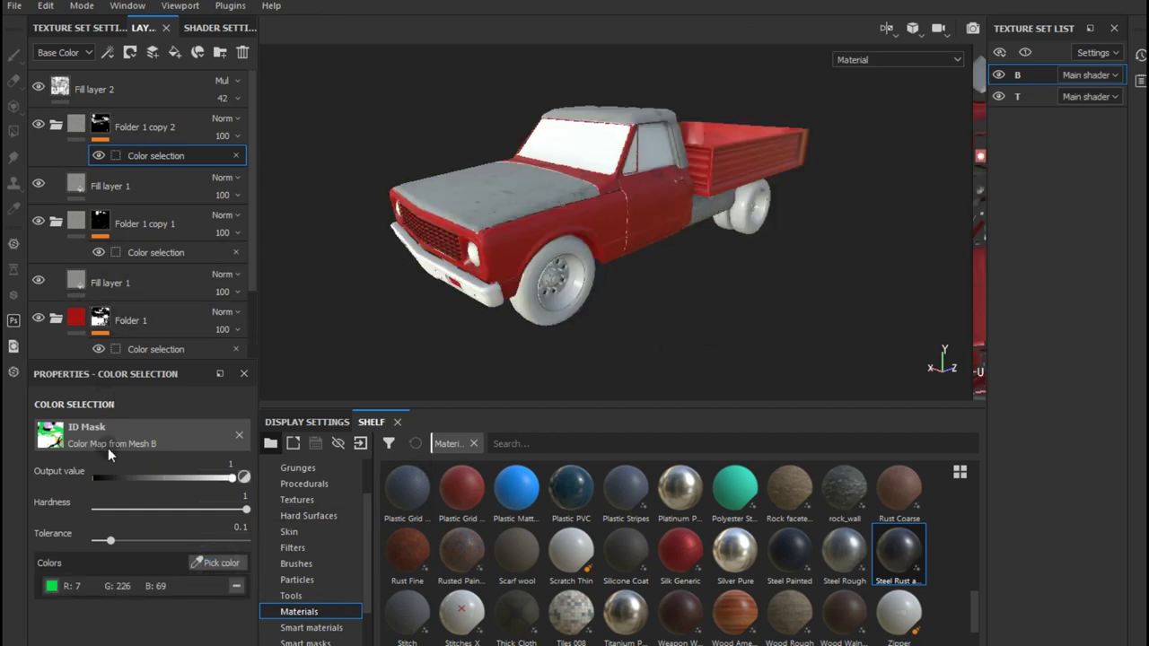
- Set Folder 1 copy 2's fill metal colour to a near-black dark grey
click(117, 189)
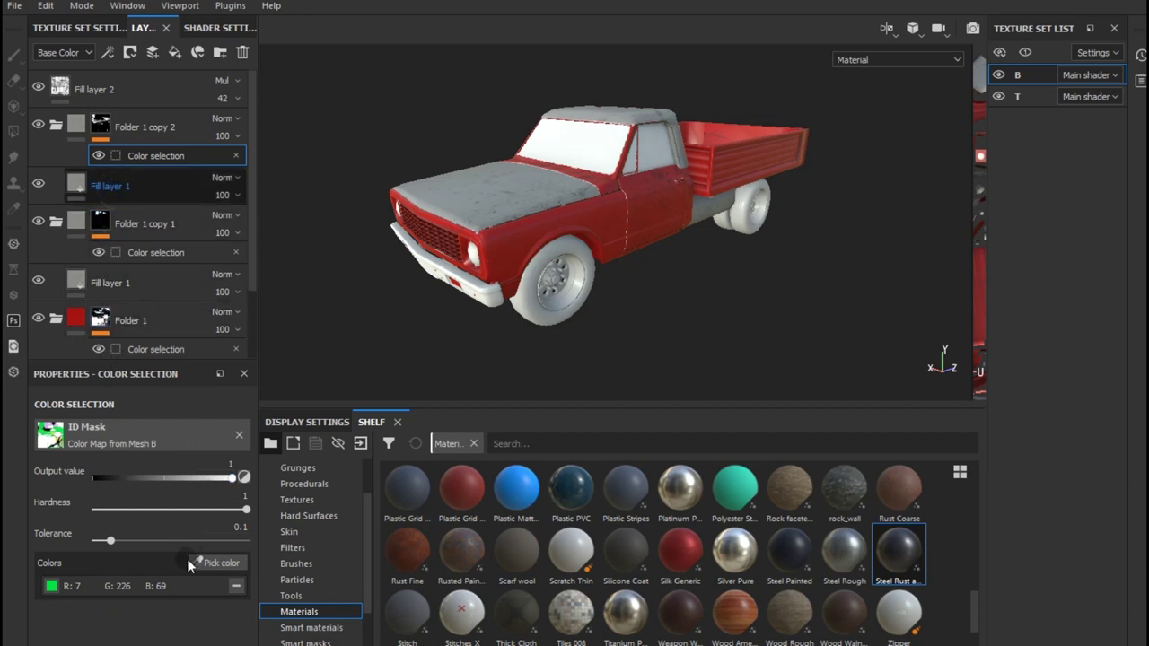
click(144, 607)
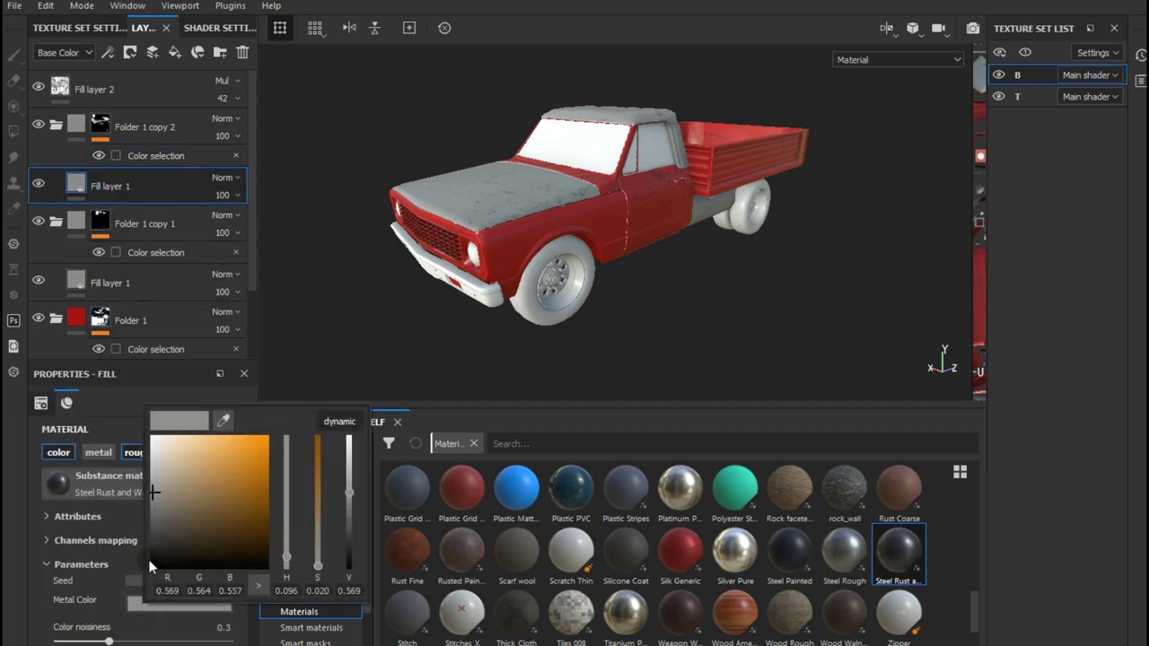
click(153, 553)
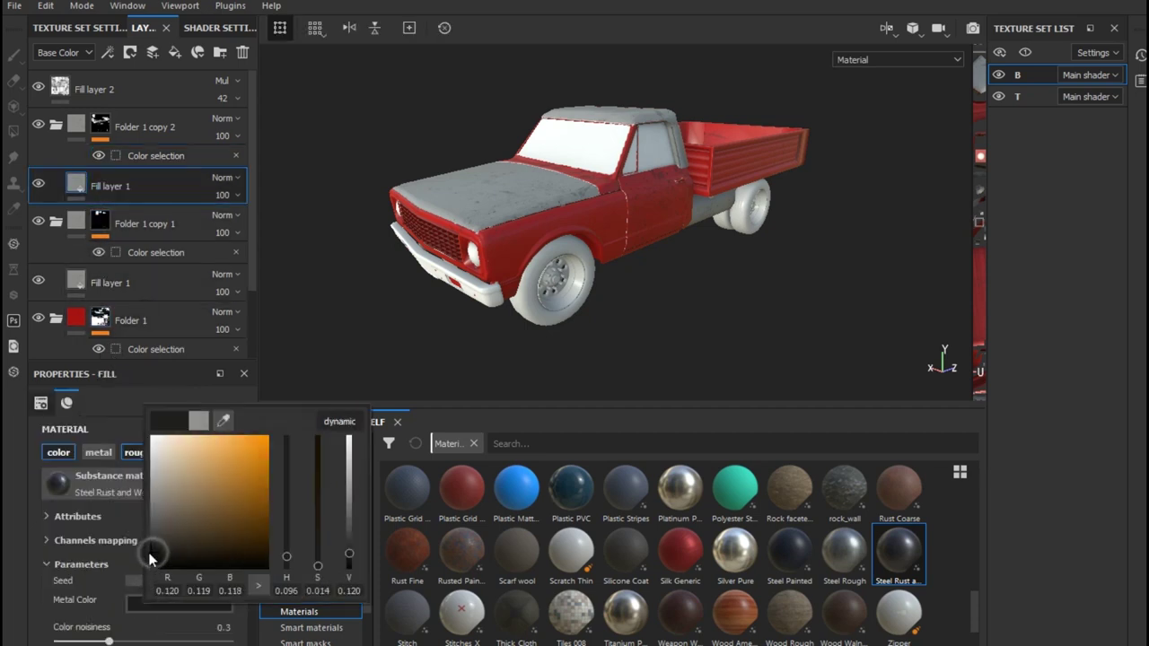
click(429, 345)
click(134, 118)
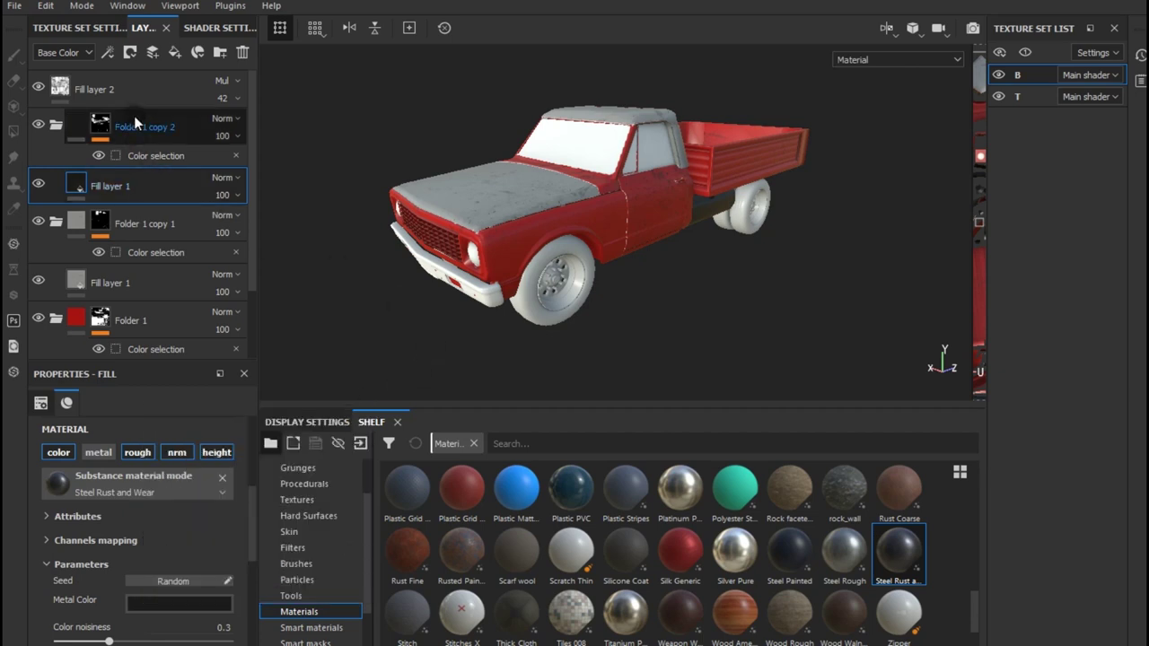
click(102, 122)
right_click(135, 122)
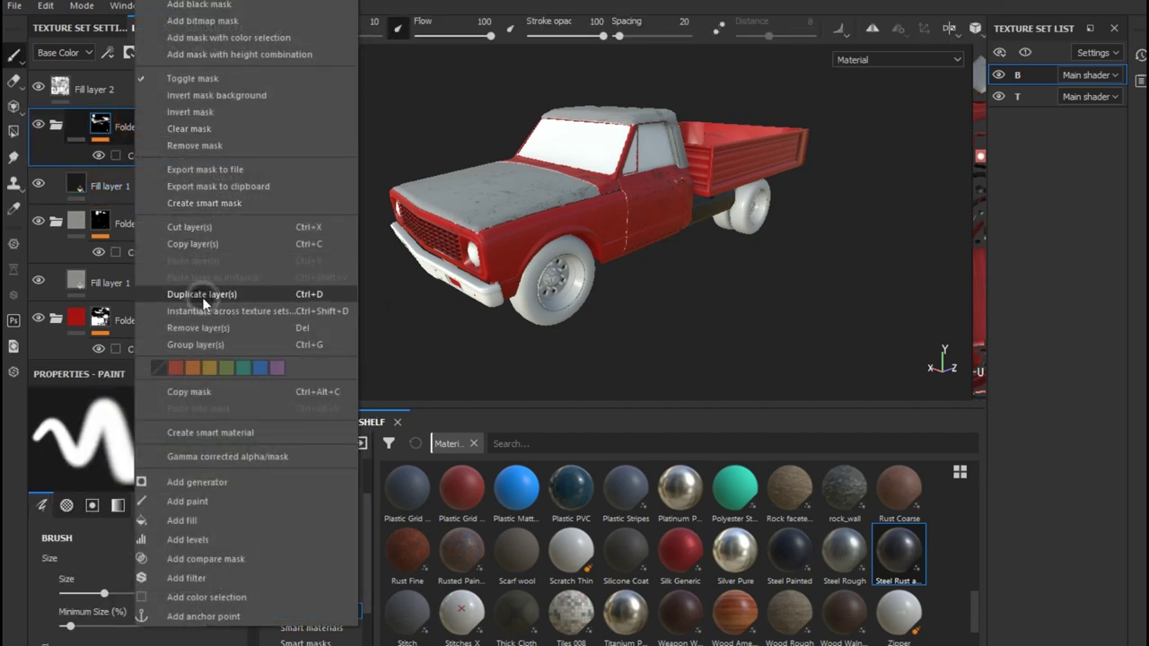
- Create Folder 1 copy 3 masked to the orange front bumper, filled with Silver Pure
click(204, 300)
click(147, 157)
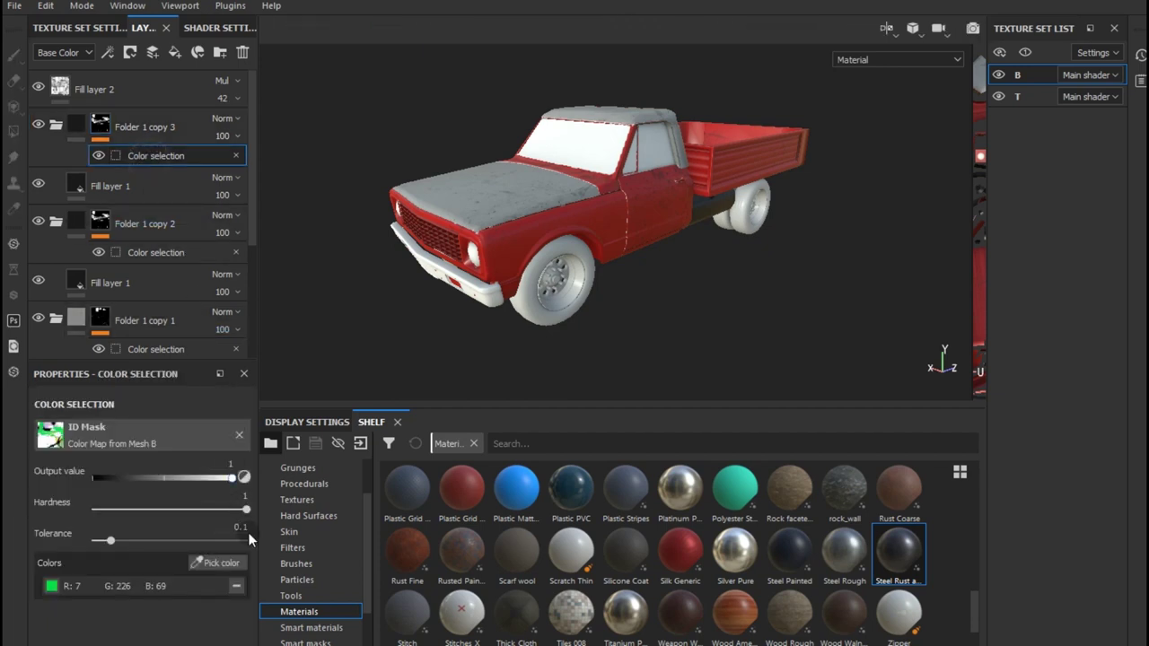
click(231, 584)
click(220, 564)
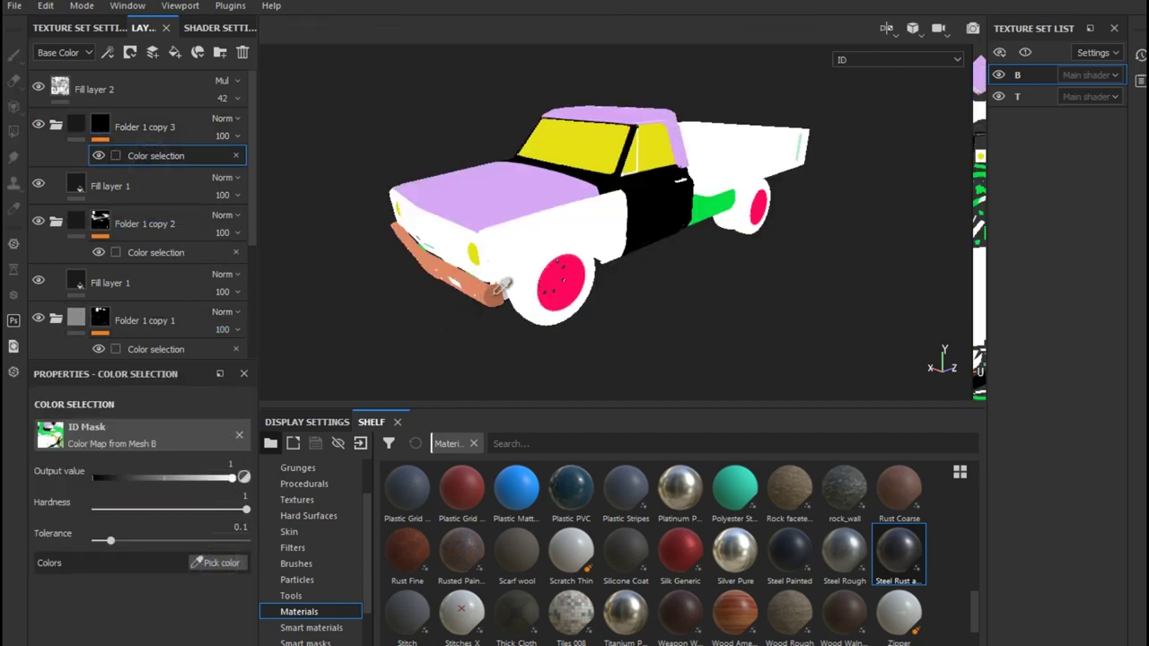
click(498, 293)
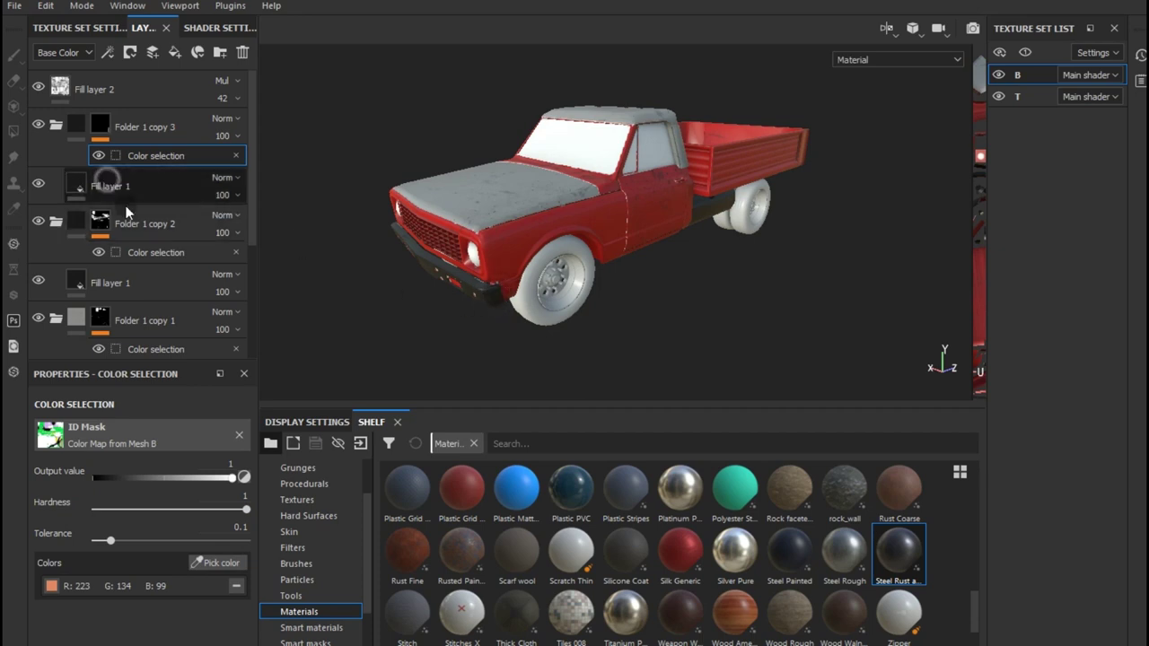
click(733, 550)
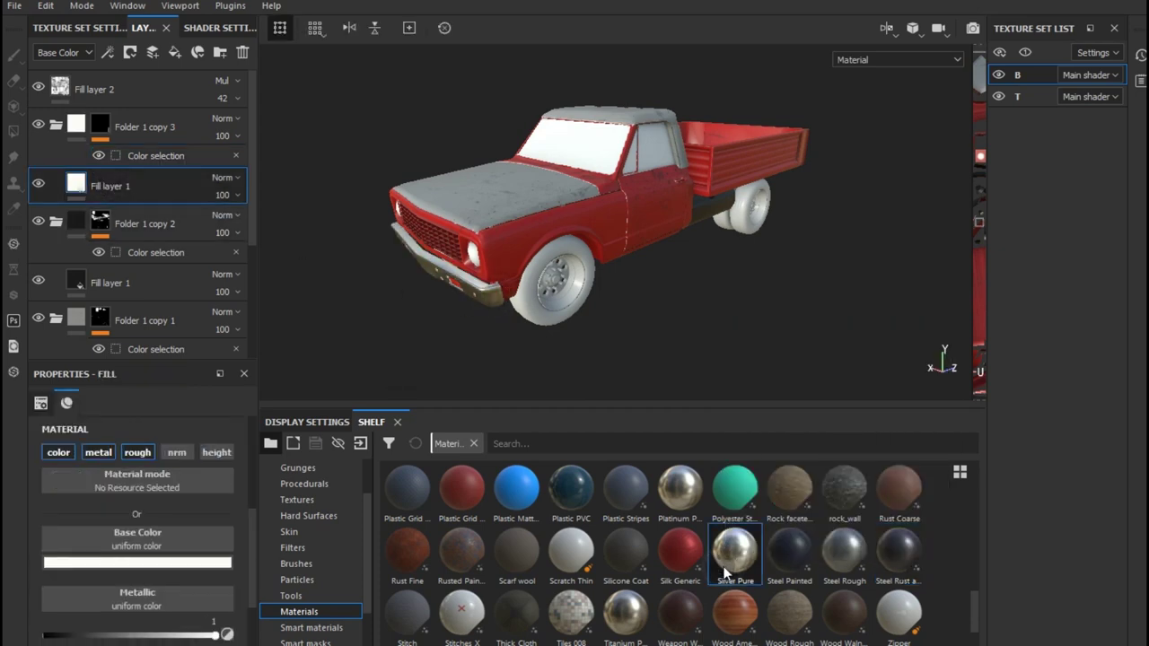
mouse_move(581, 355)
alt+mouse_down()
mouse_move(605, 345)
mouse_move(575, 352)
mouse_move(561, 372)
mouse_move(501, 345)
mouse_move(554, 342)
mouse_move(564, 354)
alt+mouse_up()
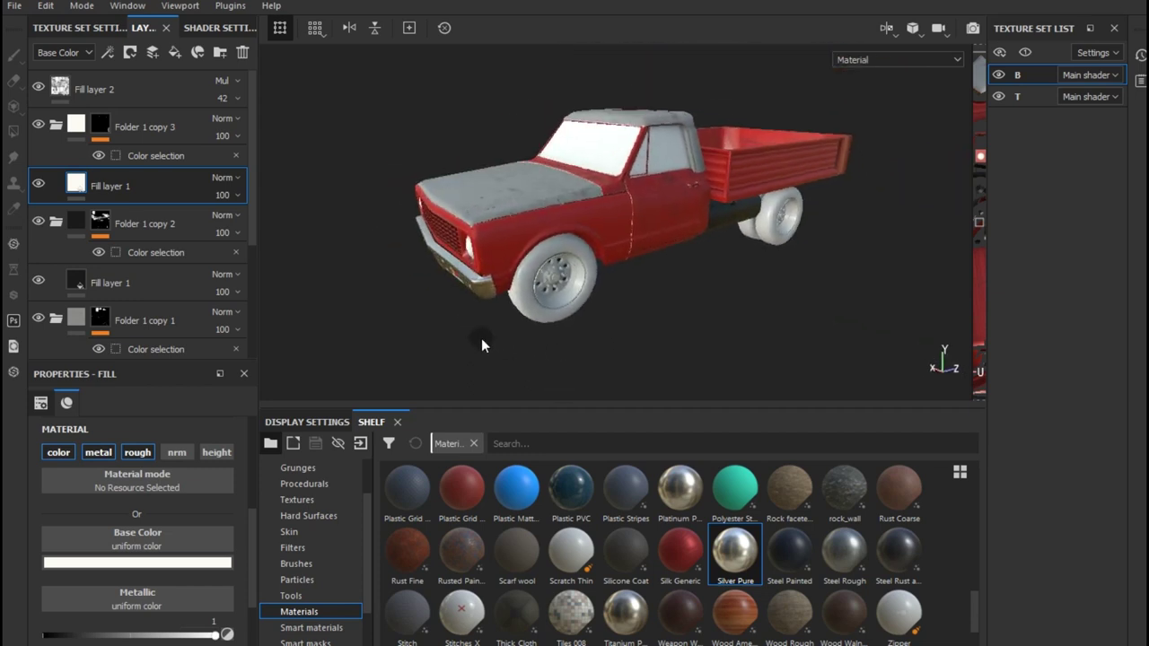
- Add a Blur filter to the red body folder's (Folder 1) mask
click(54, 127)
scroll(79, 224, down, 2)
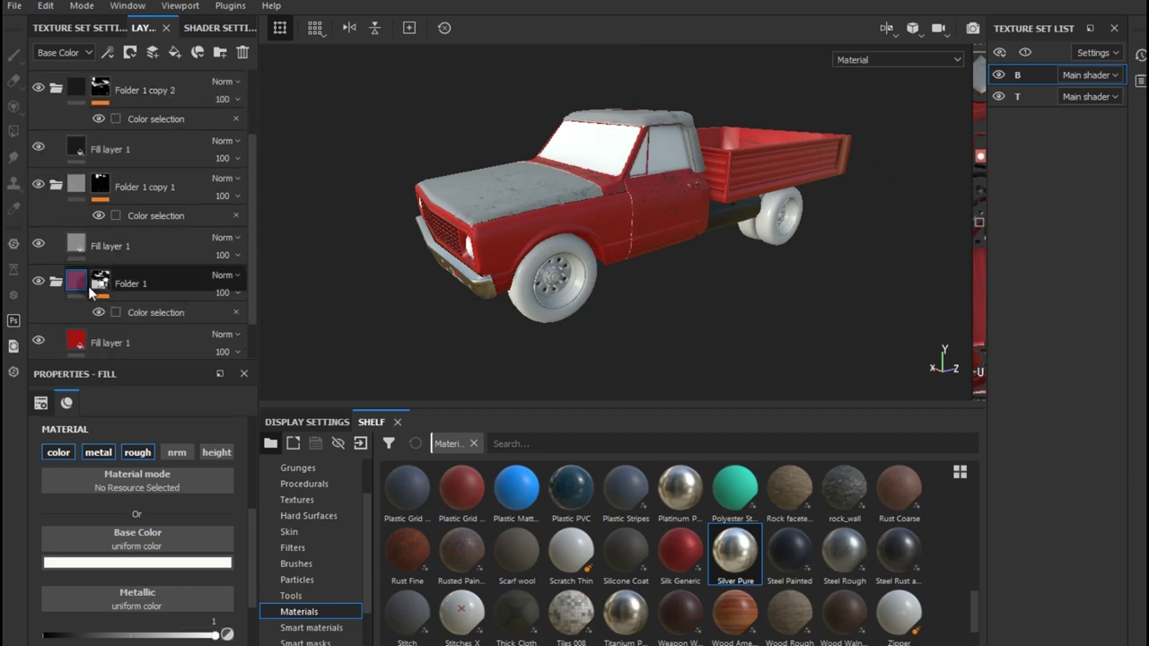
click(88, 289)
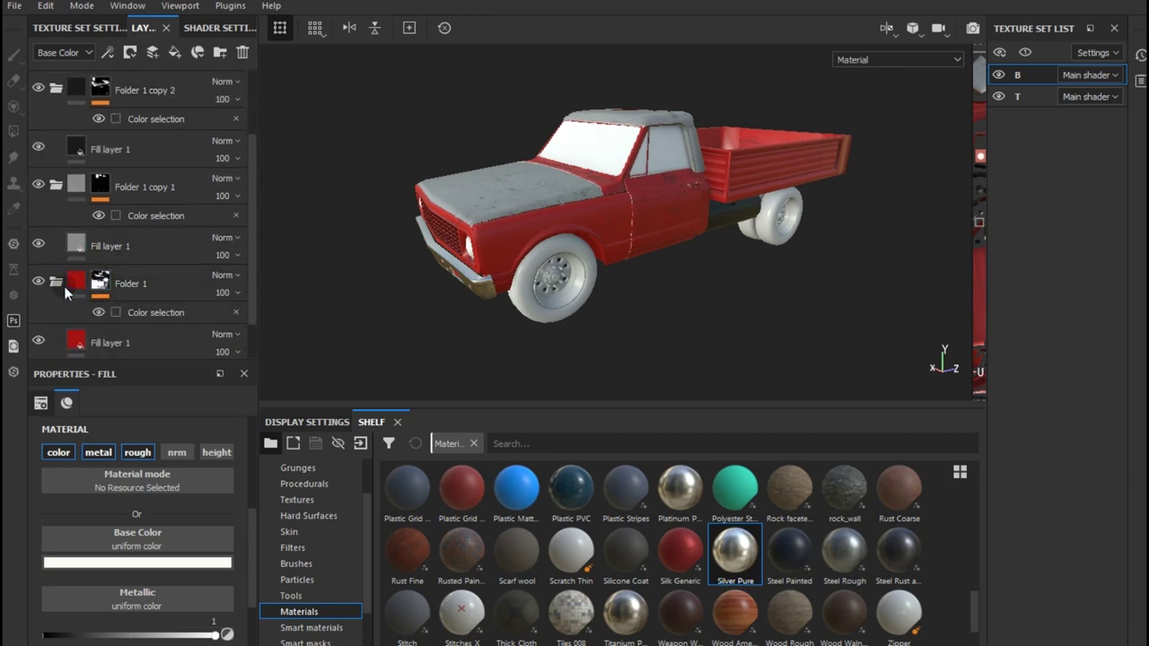
click(99, 284)
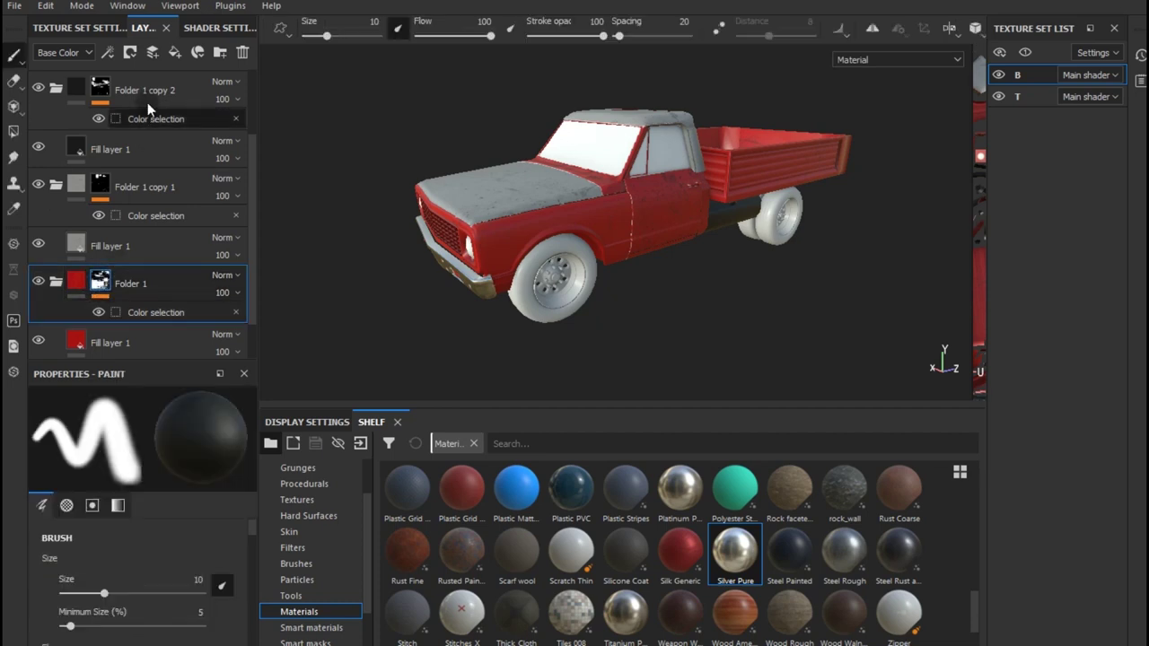
click(117, 52)
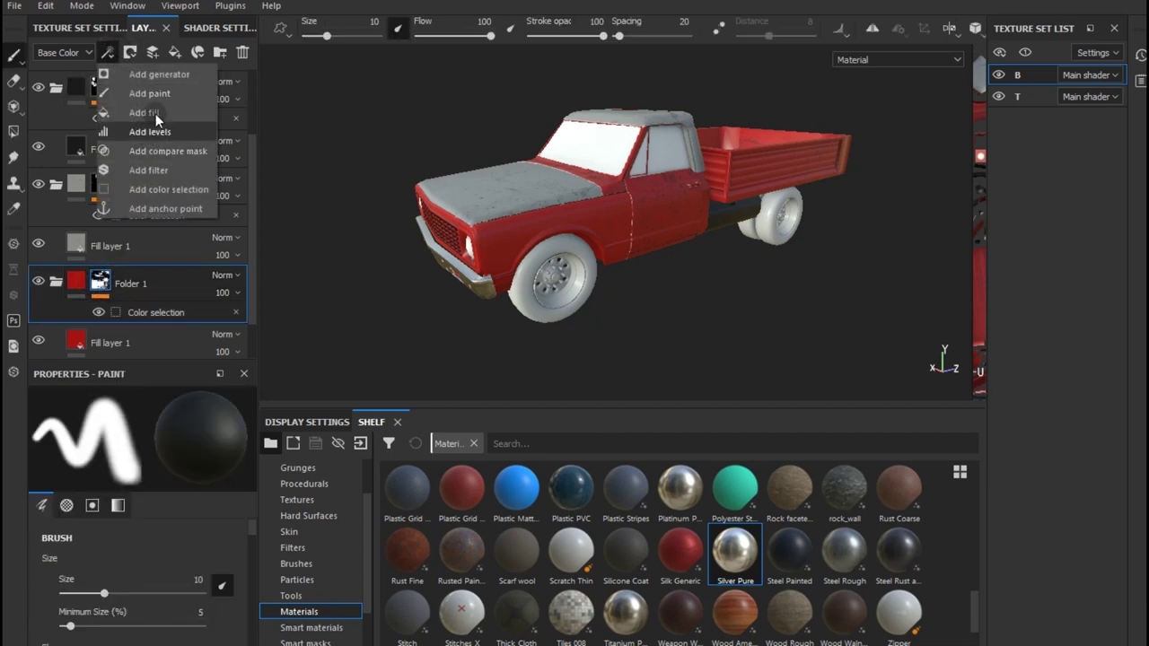
click(162, 170)
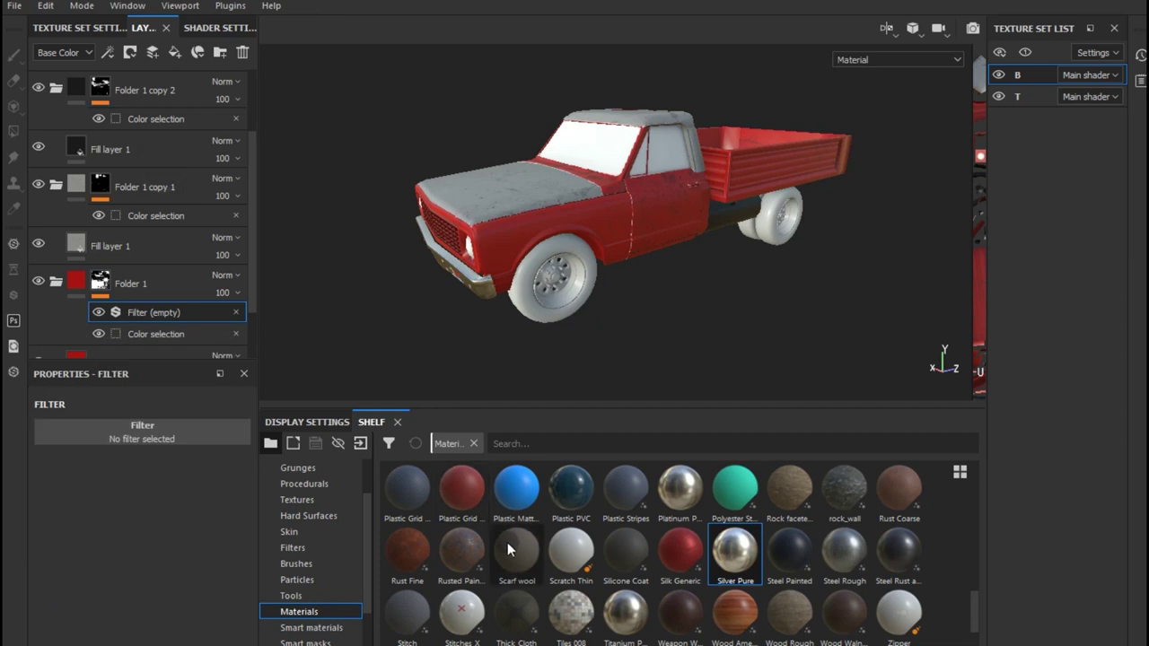
click(297, 548)
drag(571, 490, 155, 438)
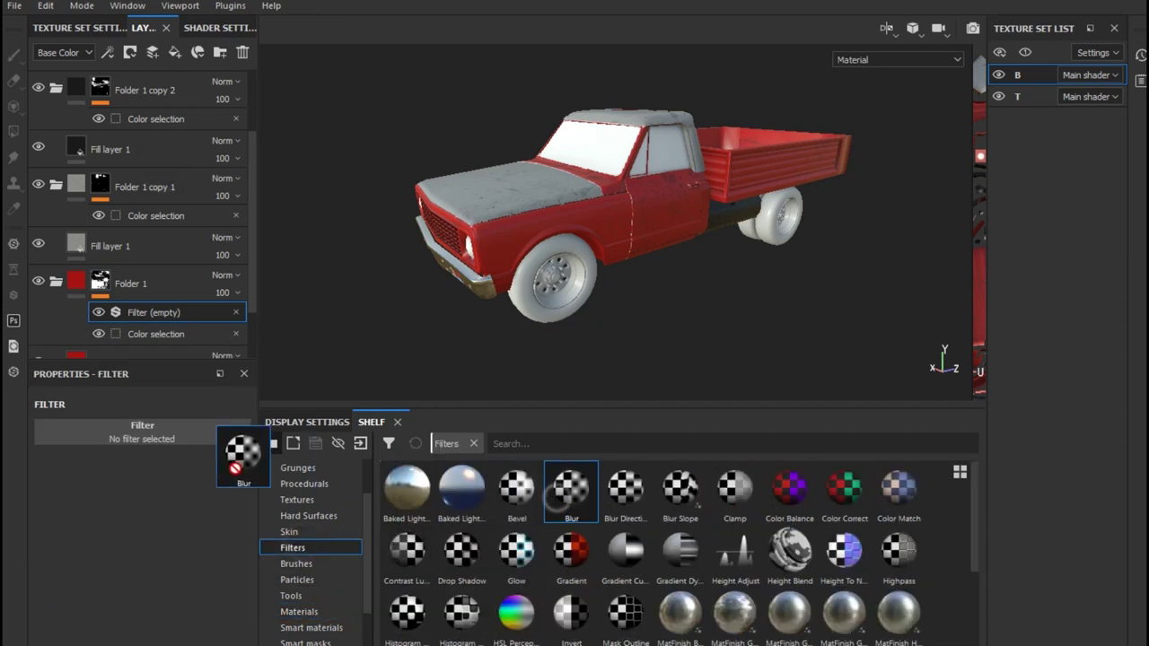
- Add a Levels adjustment above the Blur on the body mask, set to 0.339
click(117, 52)
click(145, 131)
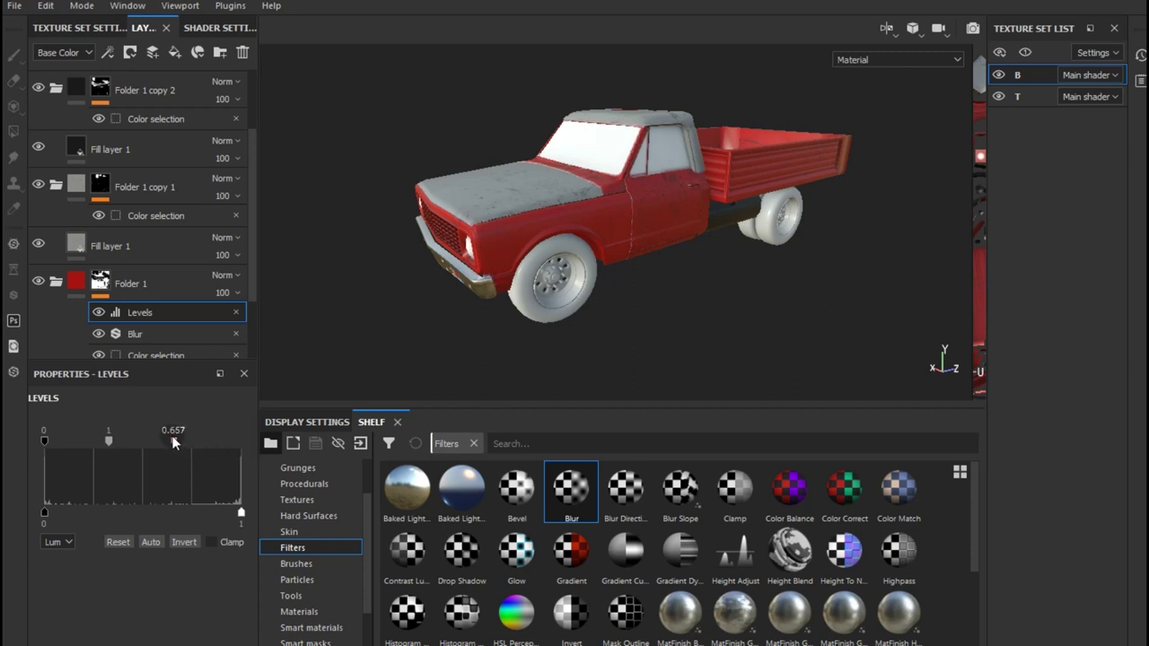
drag(150, 438, 111, 440)
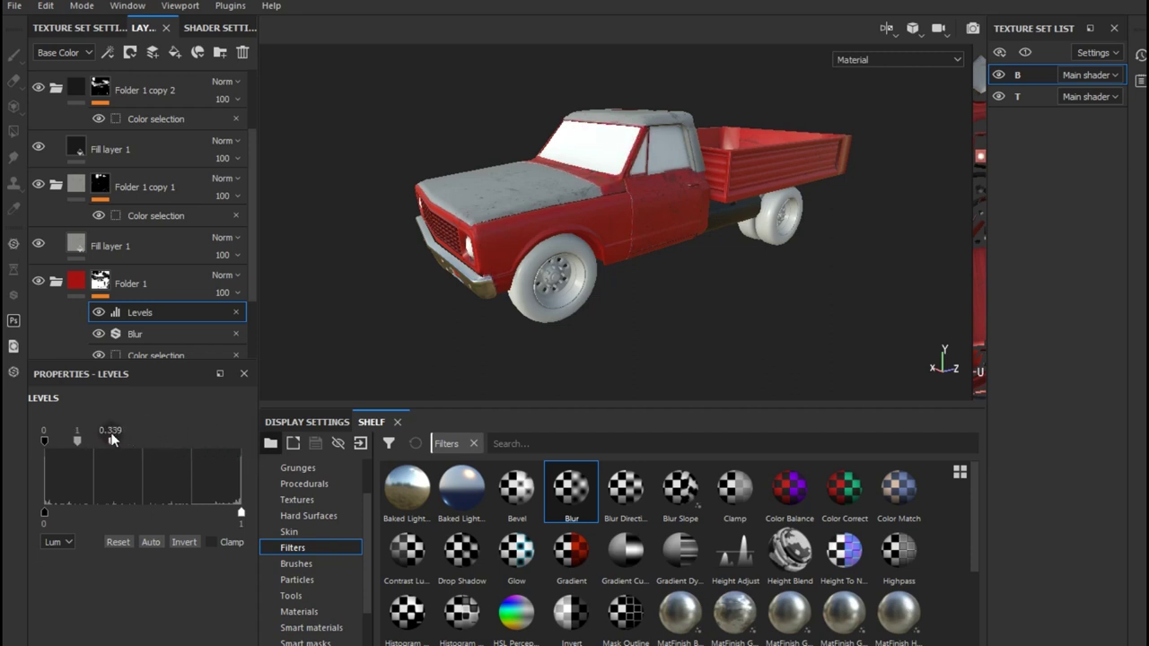
alt+drag(662, 244, 564, 233)
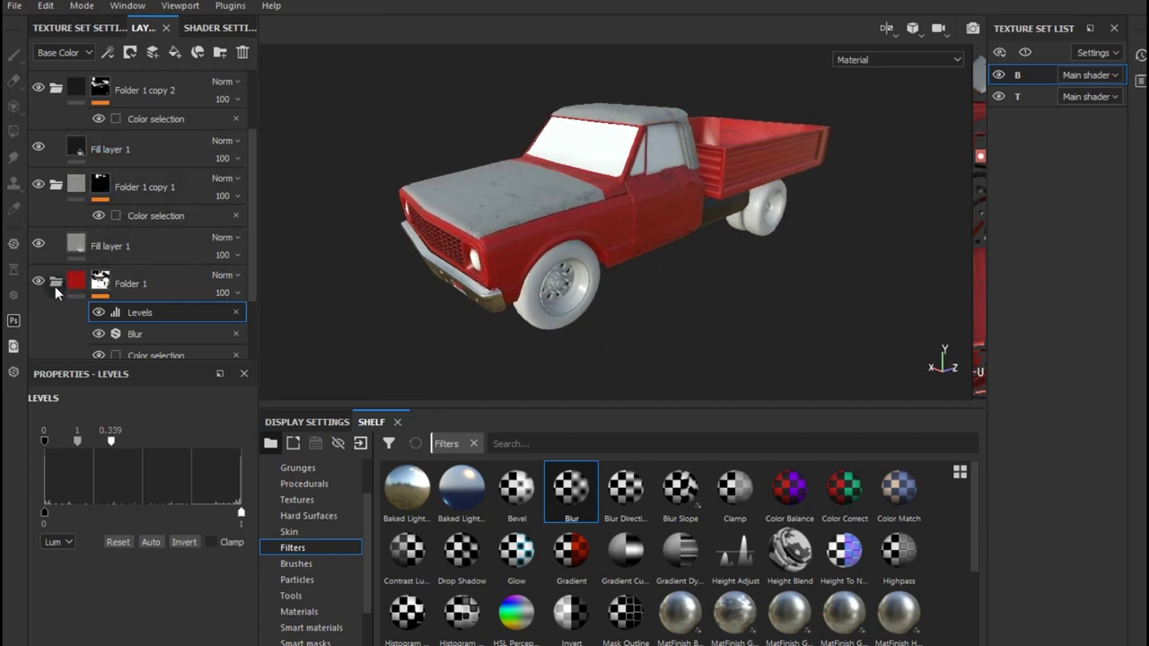
key(ctrl+d)
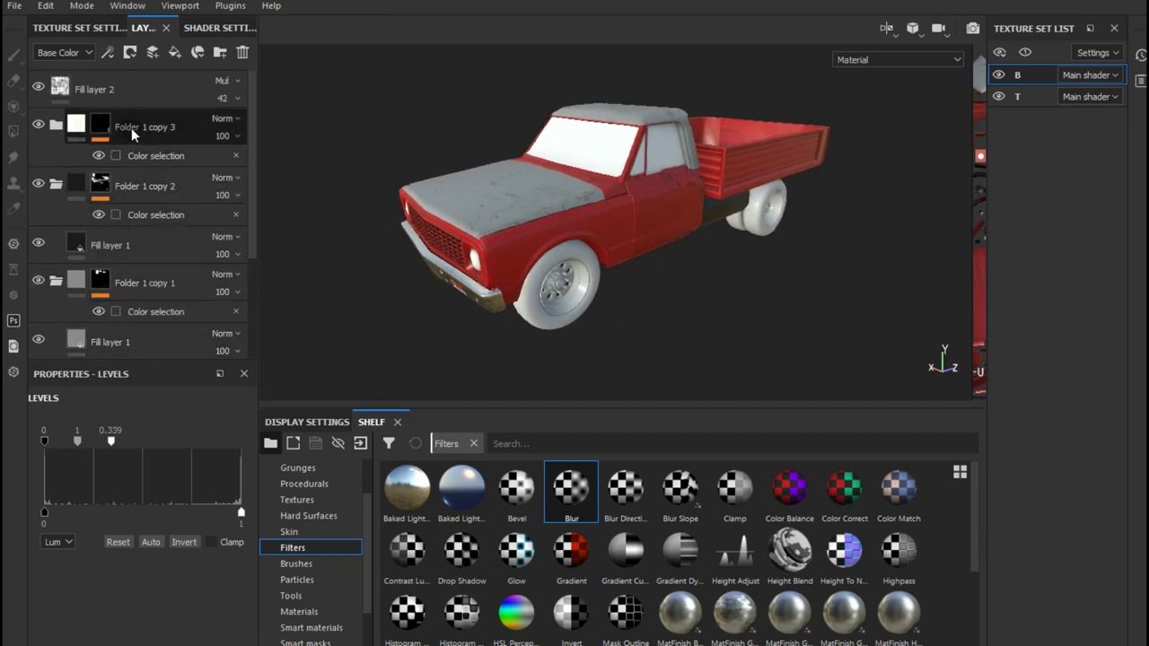
- Group the truck's body folders down to Folder 1 into a collapsed folder named Body
scroll(143, 180, down, 2)
scroll(135, 220, down, 1)
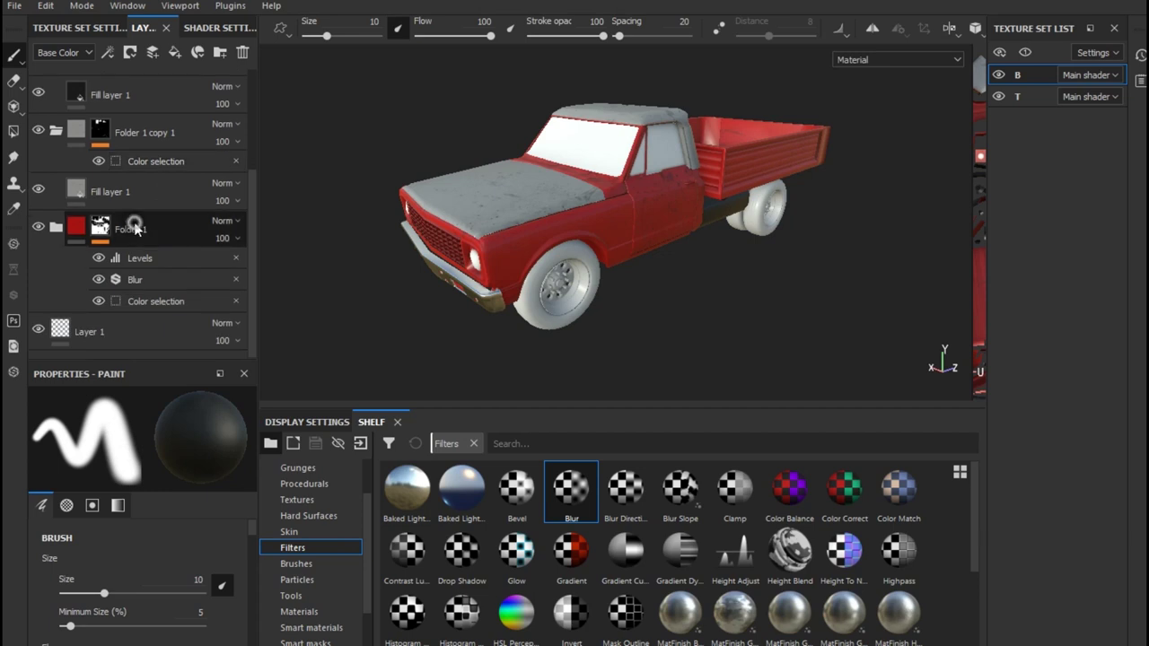
shift+click(135, 229)
right_click(135, 229)
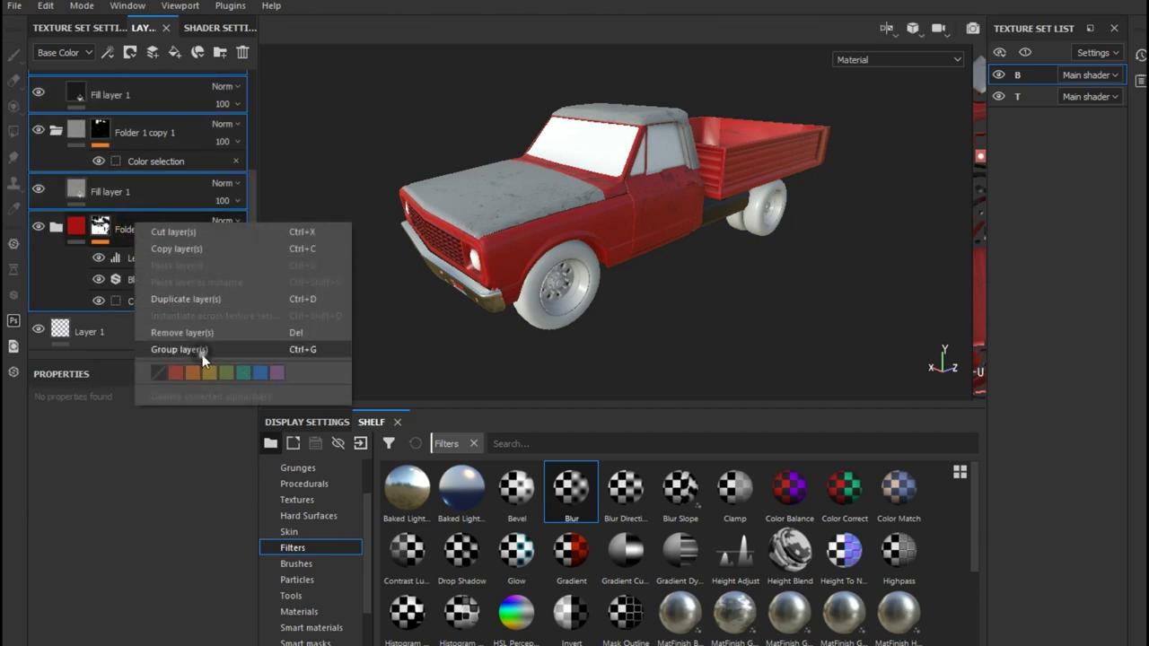
click(201, 354)
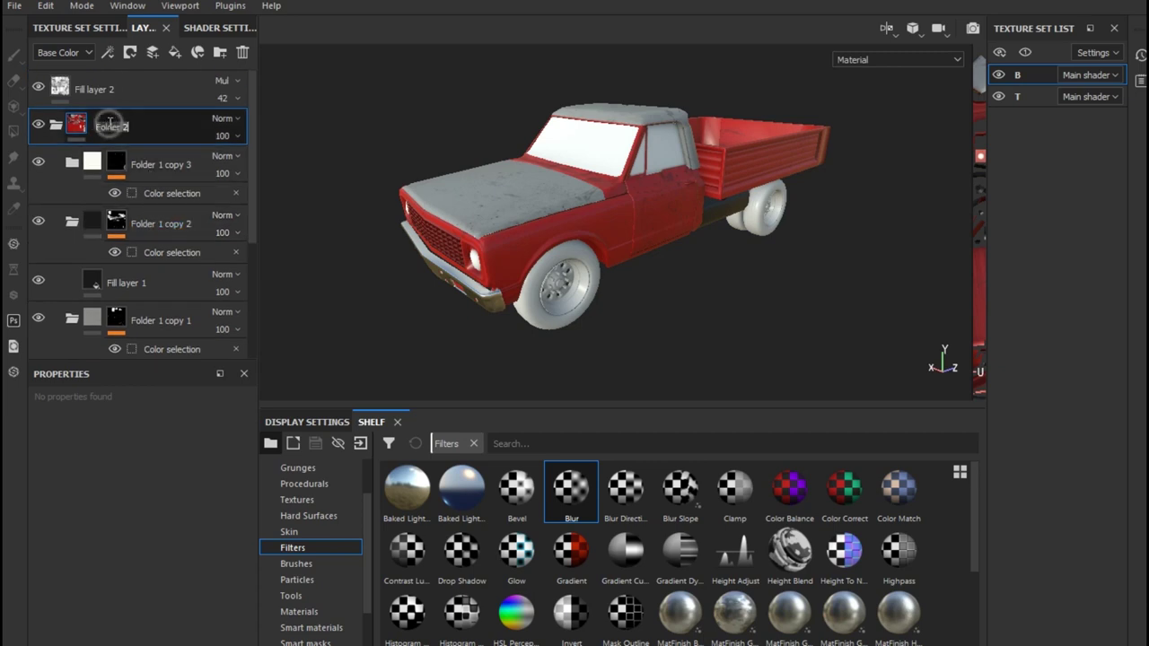
text(Body)
key(Return)
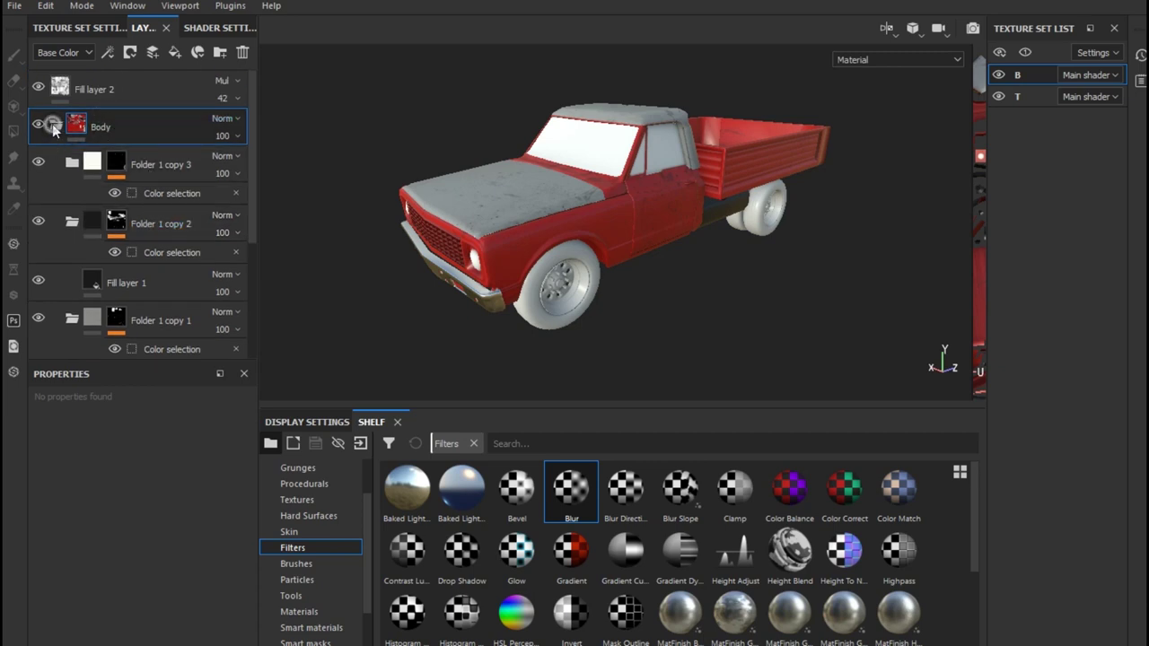
click(53, 128)
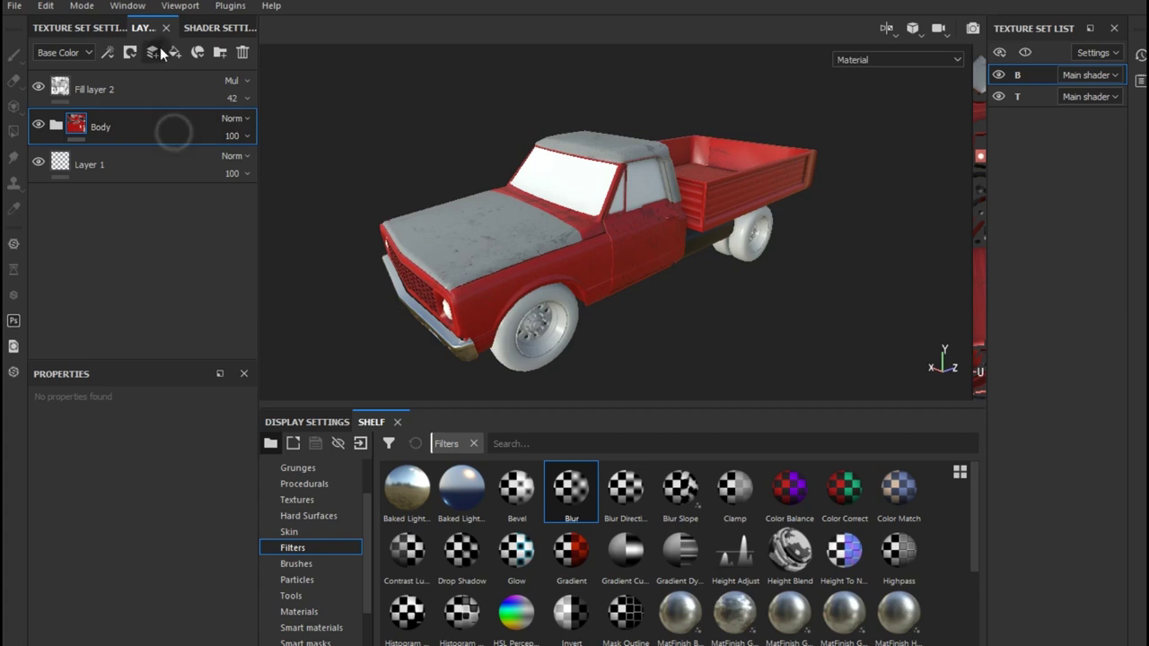
- Add a new fill layer for the windows inside its own folder
click(174, 52)
right_click(140, 131)
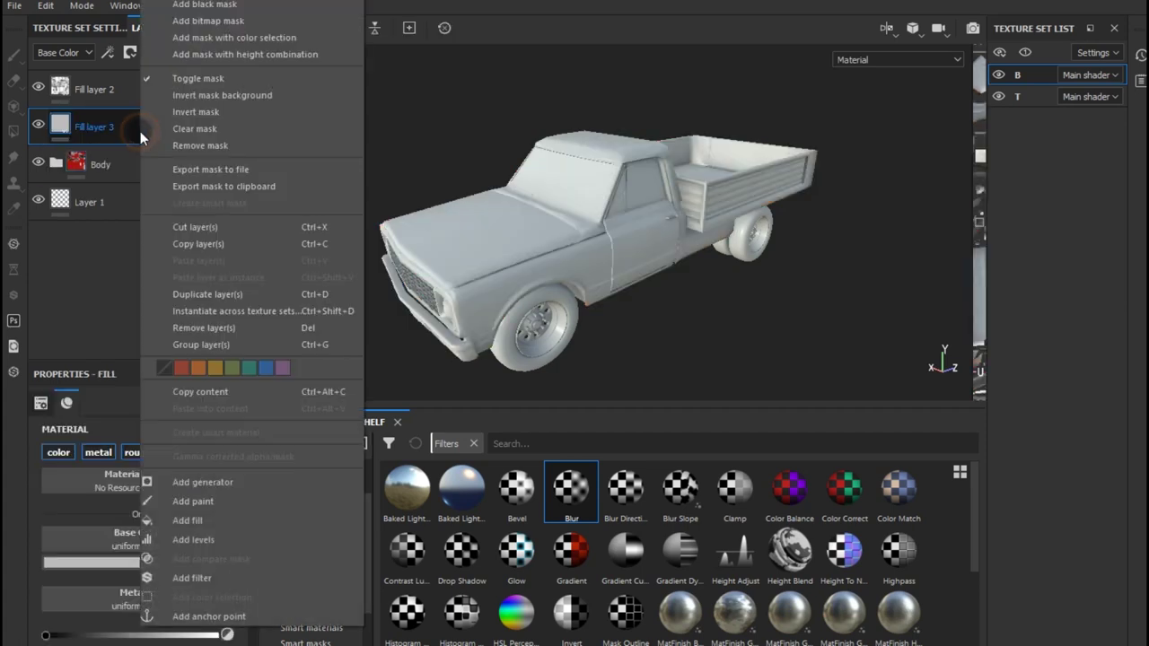
click(206, 349)
- Mask the new folder by colour selection to the windows' yellow ID colour
click(130, 52)
click(196, 124)
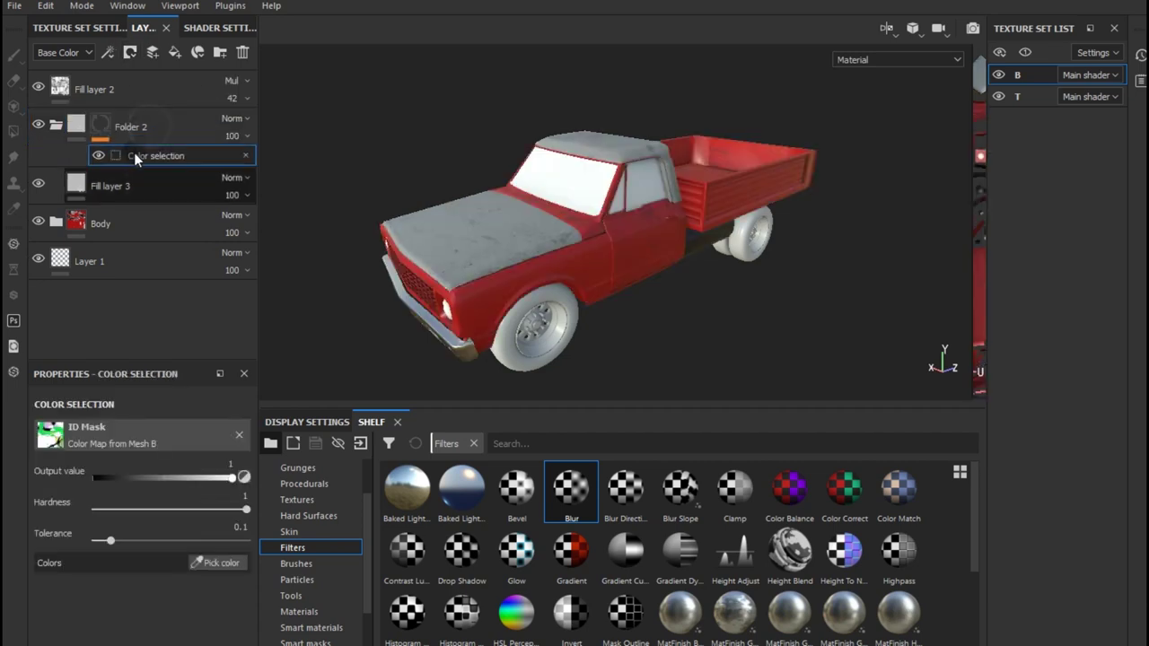
click(224, 561)
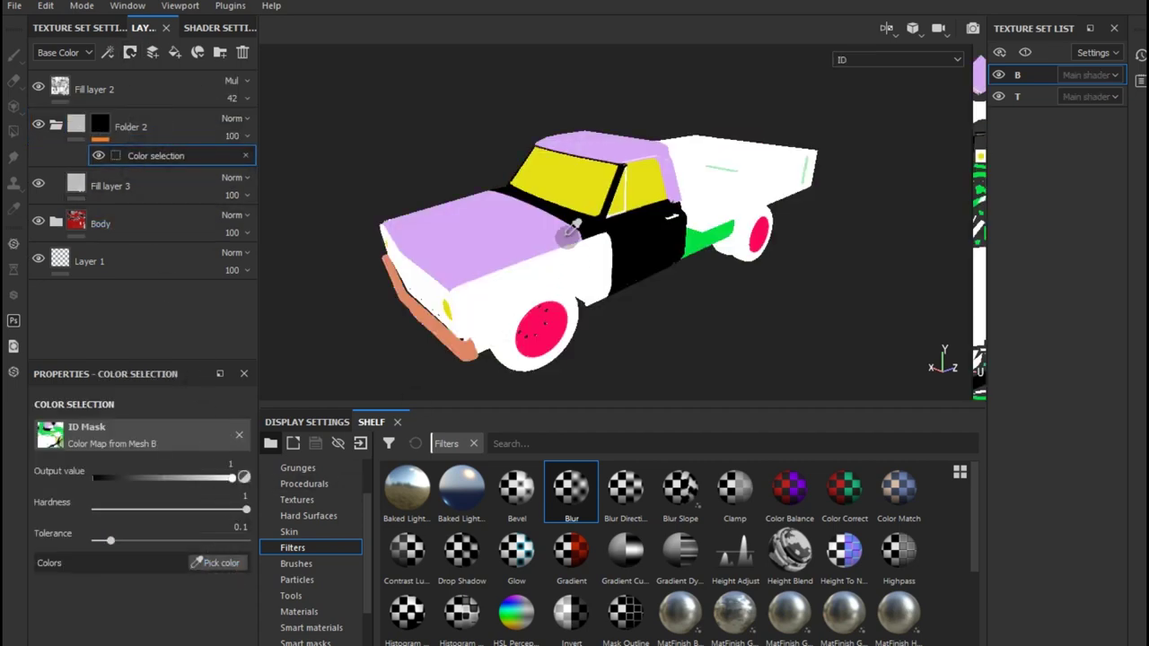
click(571, 191)
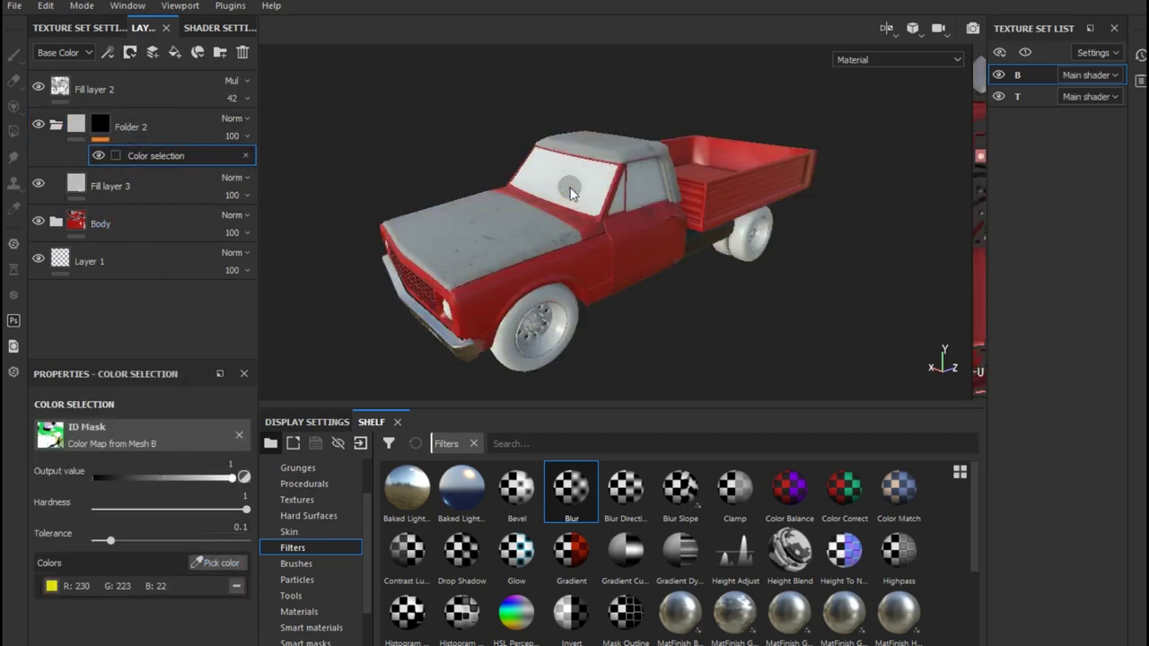
click(120, 191)
click(334, 612)
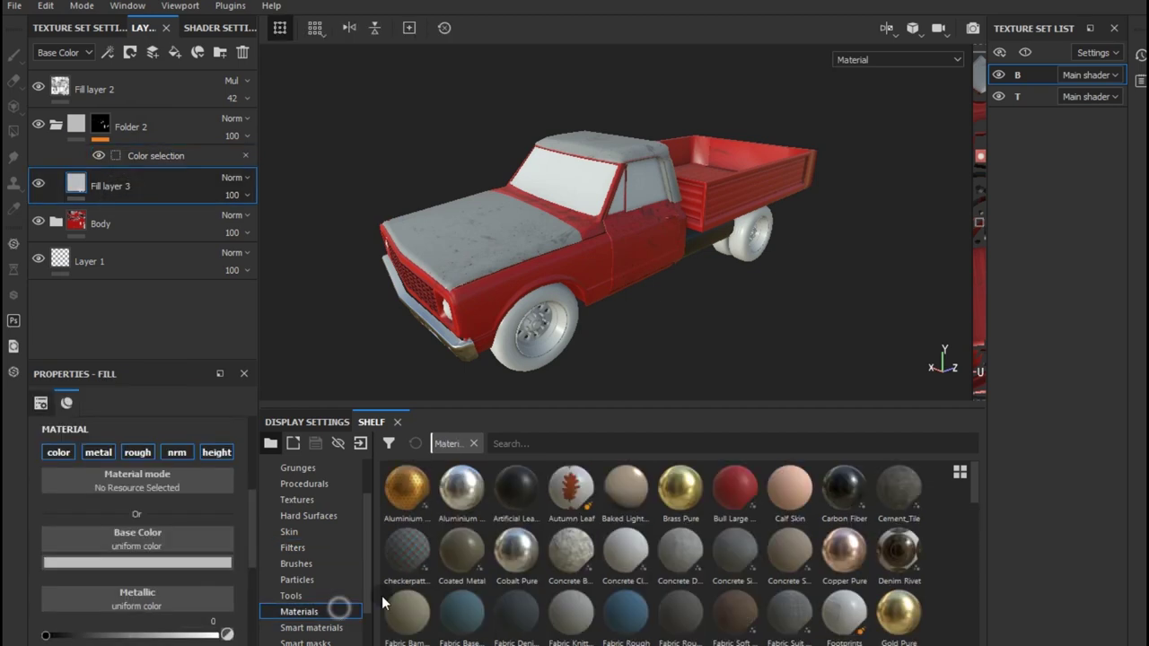
- Apply Plastic Glossy to Fill layer 3 with a near-black base colour
scroll(703, 585, down, 3)
drag(826, 613, 137, 563)
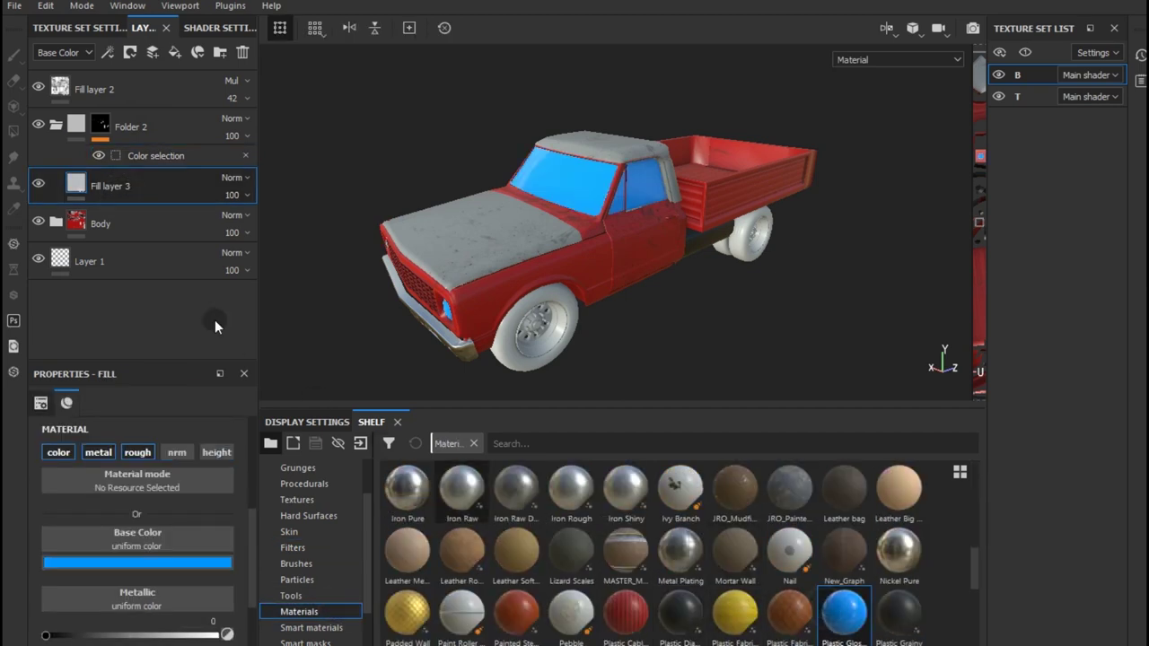
click(149, 564)
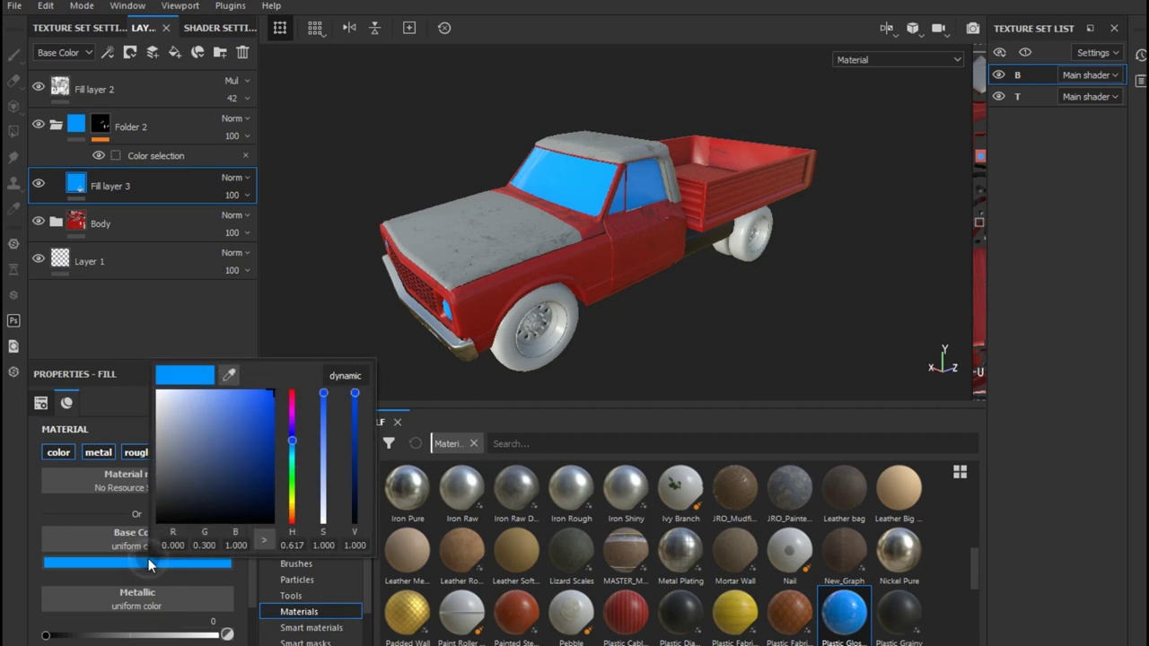
click(159, 508)
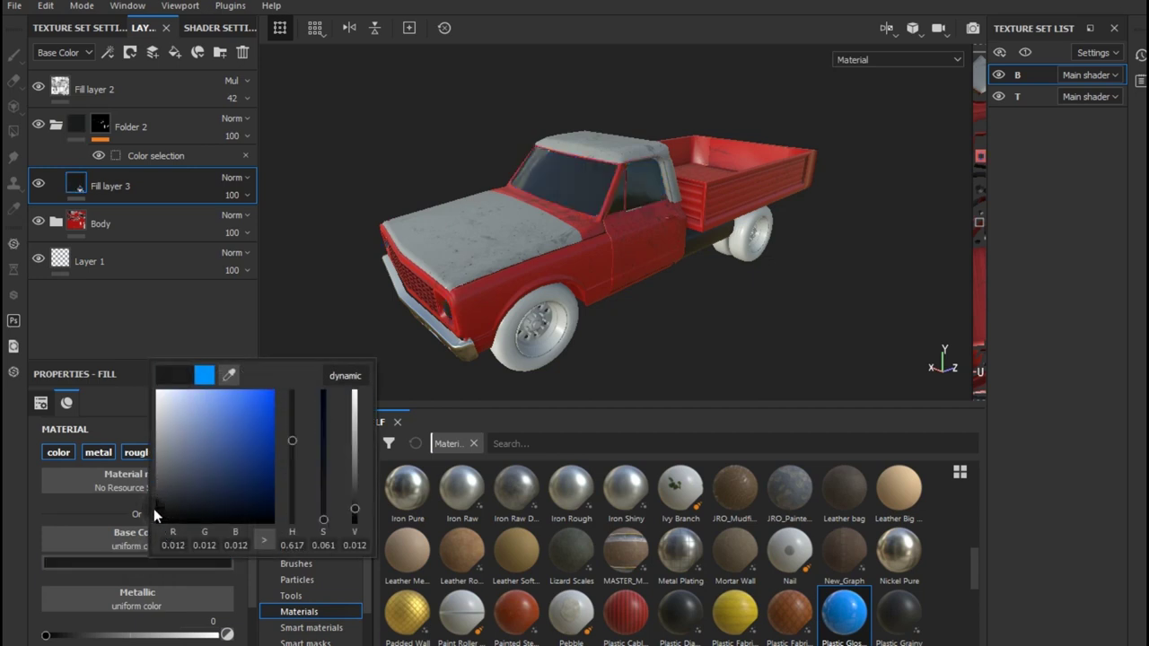
click(716, 329)
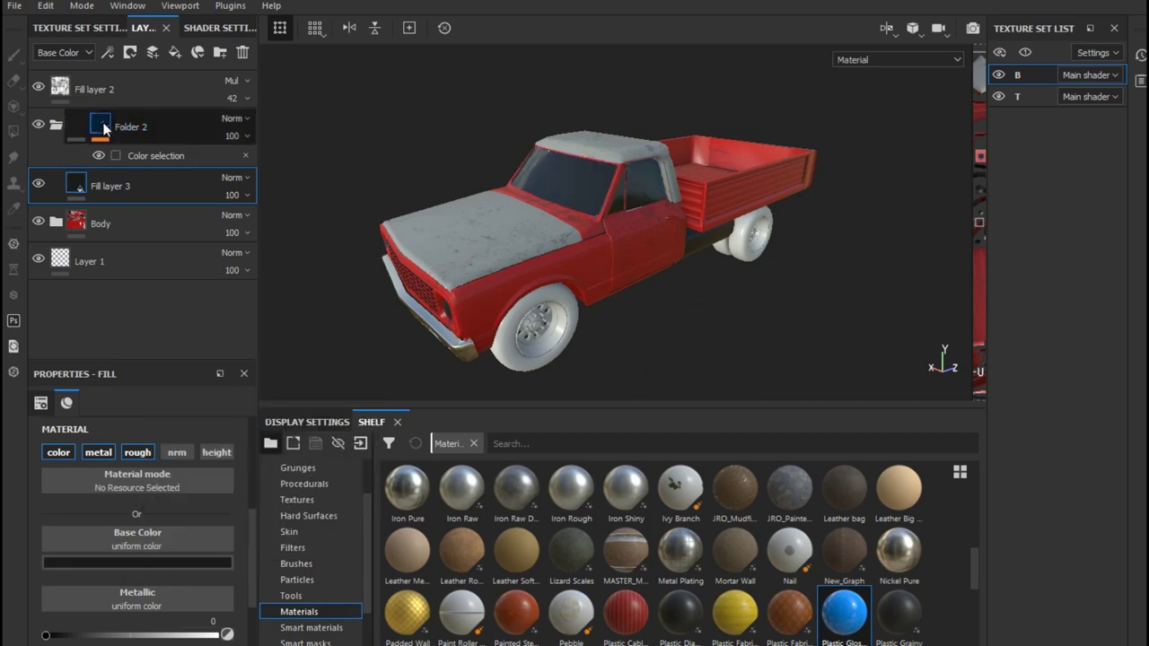
click(110, 52)
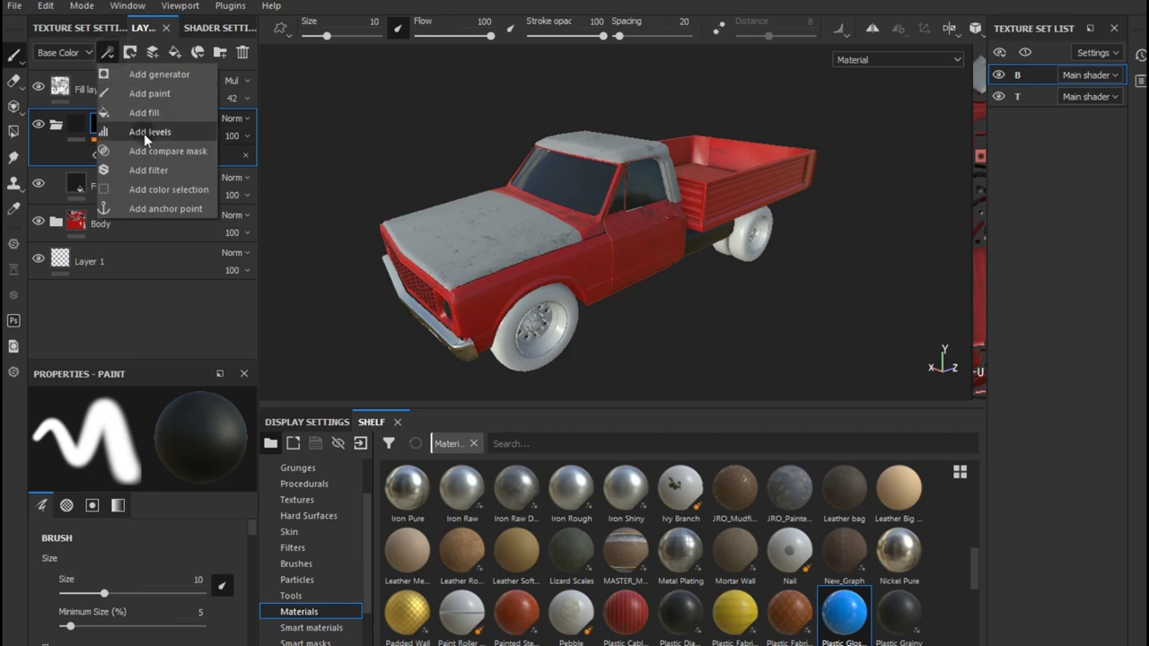
- Add a Blur filter to Folder 2's window mask
click(150, 171)
click(300, 547)
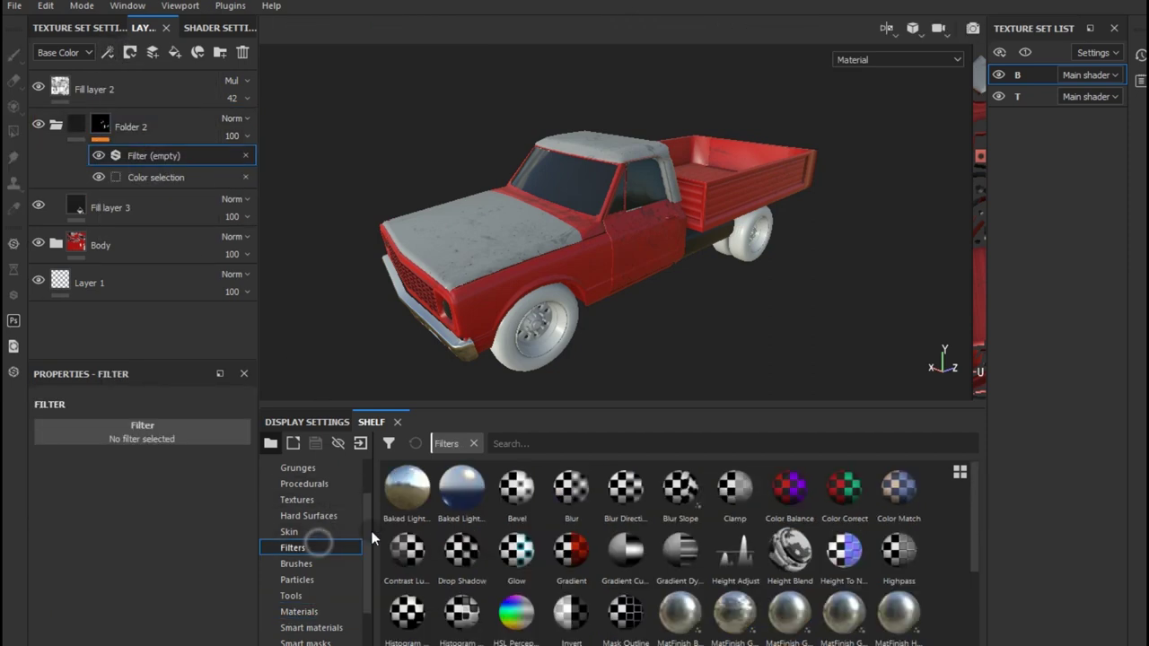
mouse_move(575, 489)
mouse_down()
mouse_move(185, 454)
mouse_move(172, 430)
mouse_up()
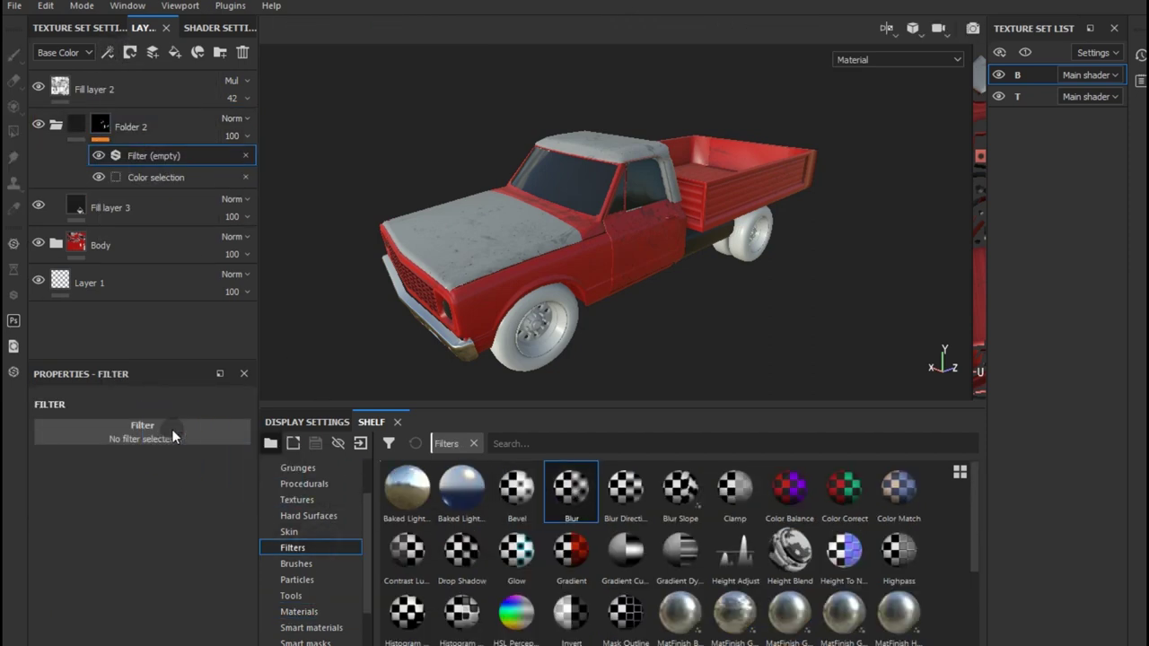
- Add a Levels adjustment at 0.314 above the Blur, then switch to texture set T
click(108, 52)
click(143, 127)
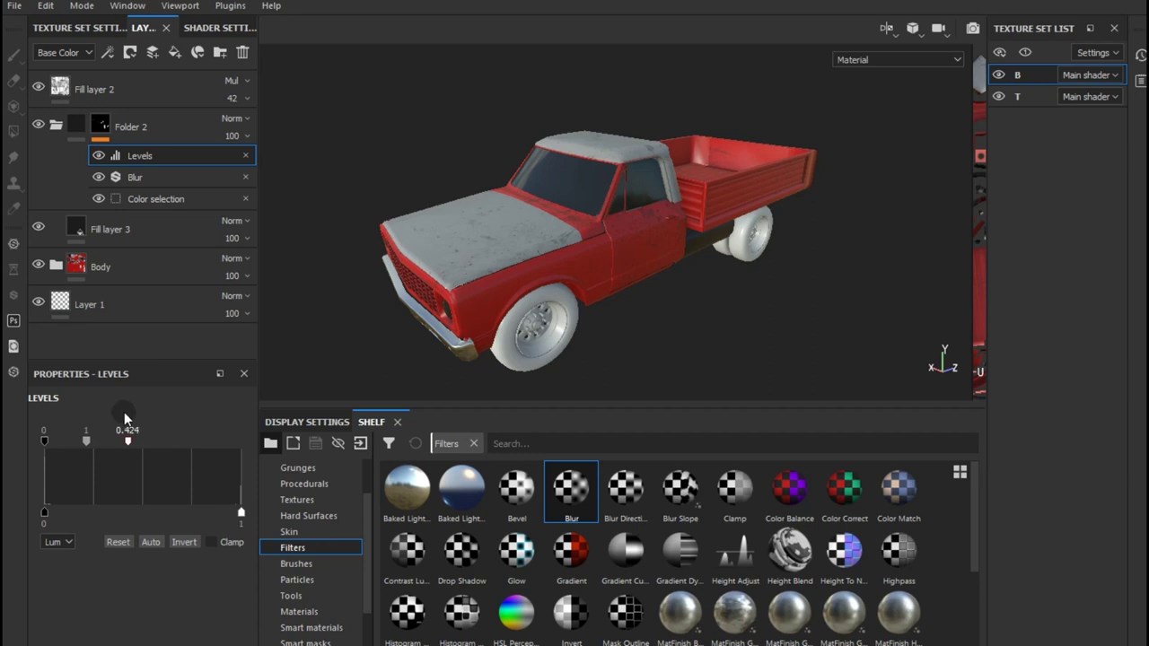
drag(112, 407, 106, 404)
click(1019, 99)
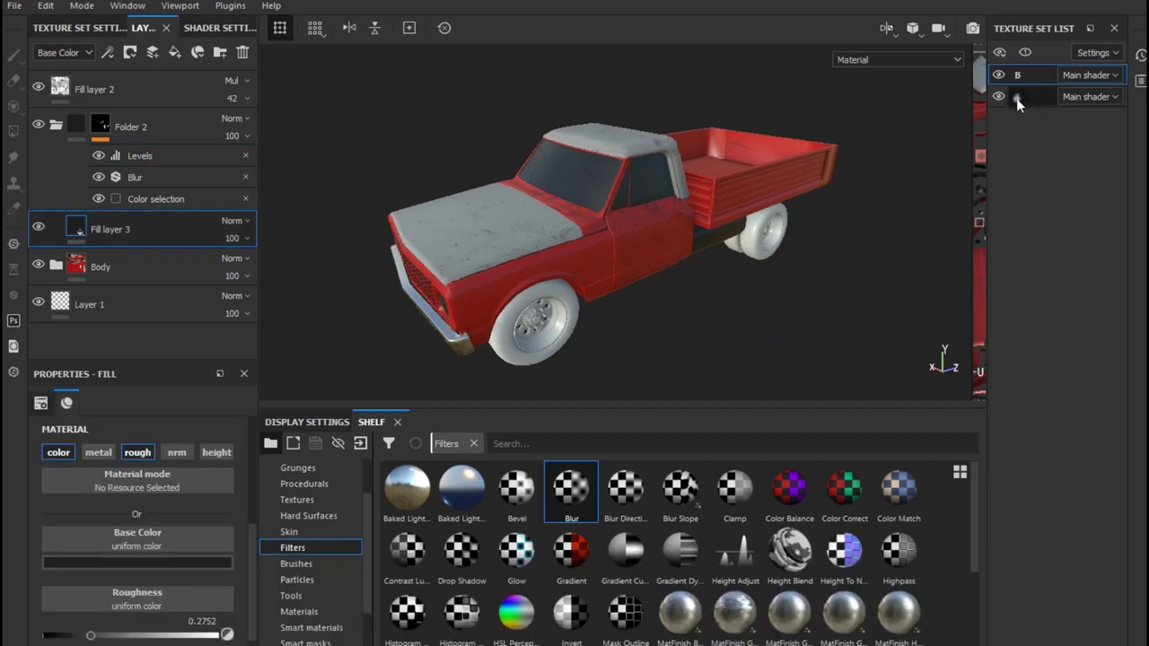
- Add a fill layer with its height, normal, roughness and metallic channels disabled
click(174, 52)
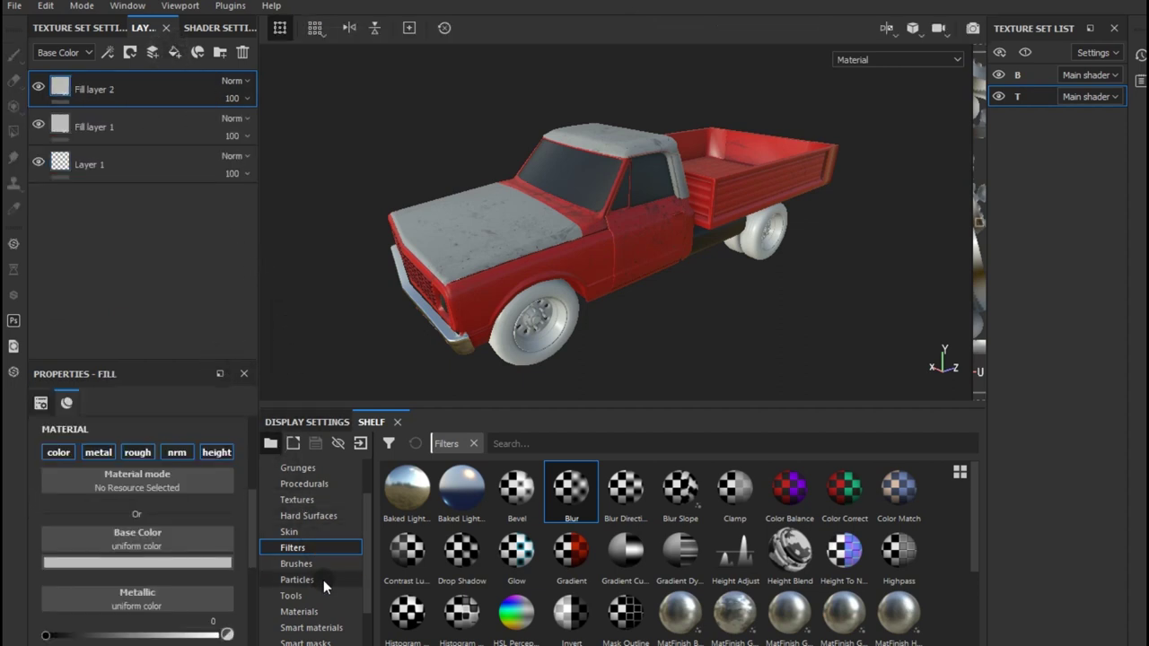
scroll(321, 585, down, 2)
scroll(310, 558, up, 2)
scroll(307, 520, up, 2)
scroll(305, 484, up, 1)
click(304, 484)
click(216, 452)
click(175, 452)
click(136, 449)
click(86, 454)
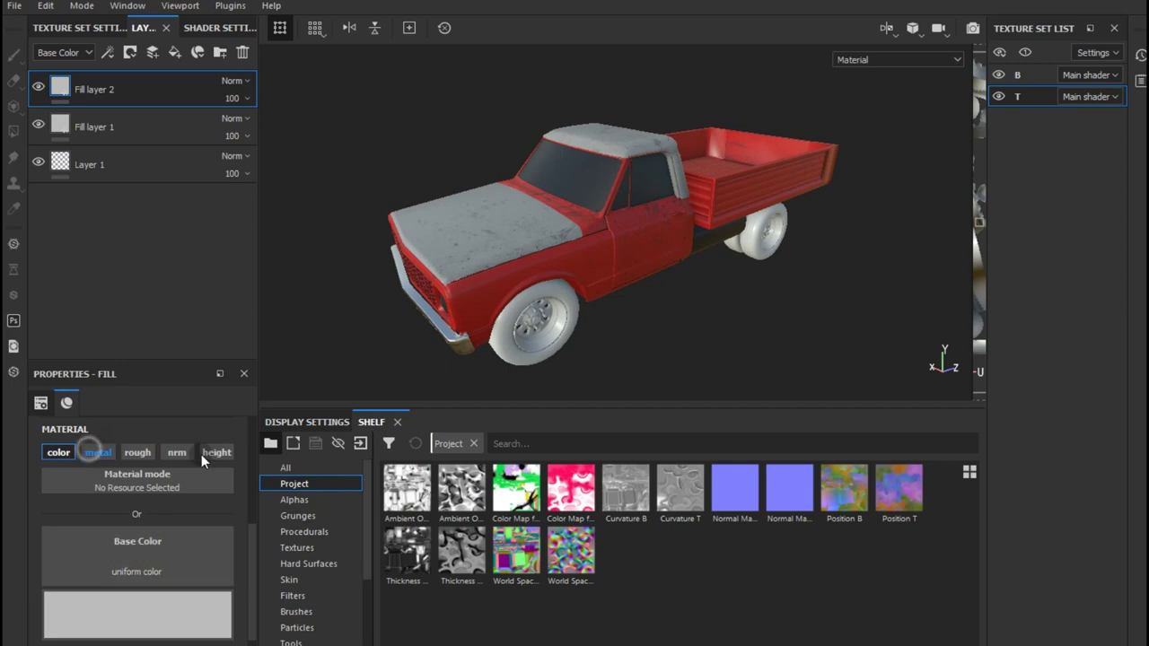
- Use T's ambient occlusion map as Fill layer 2's base colour, blended Multiply at 39 opacity
drag(461, 489, 156, 539)
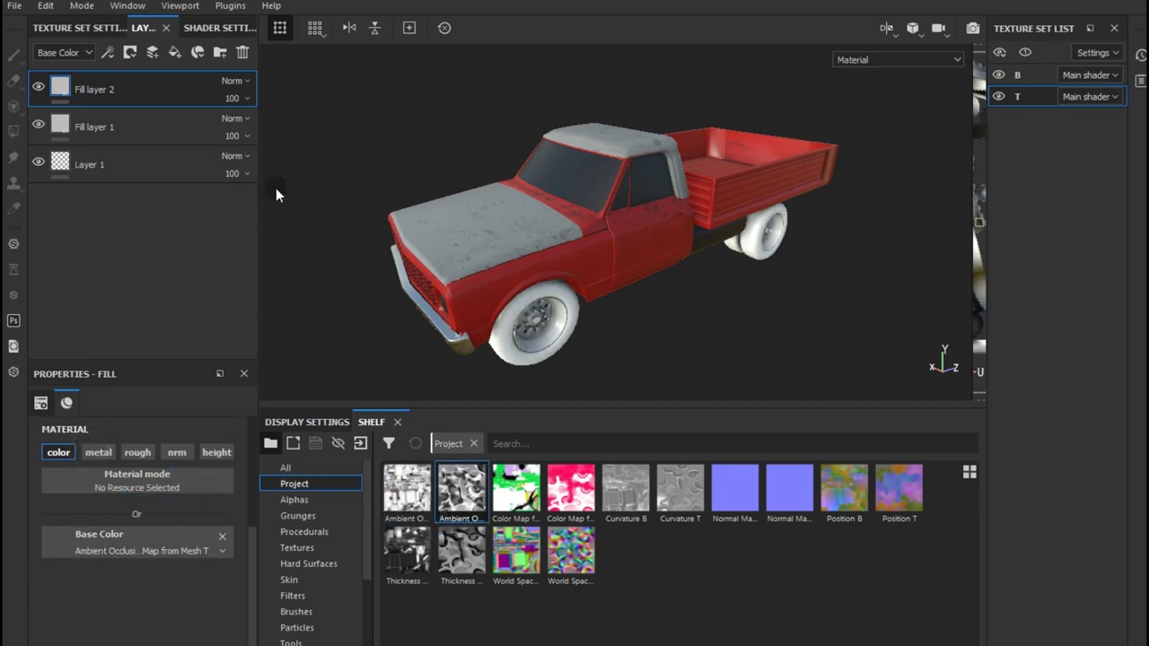
click(231, 84)
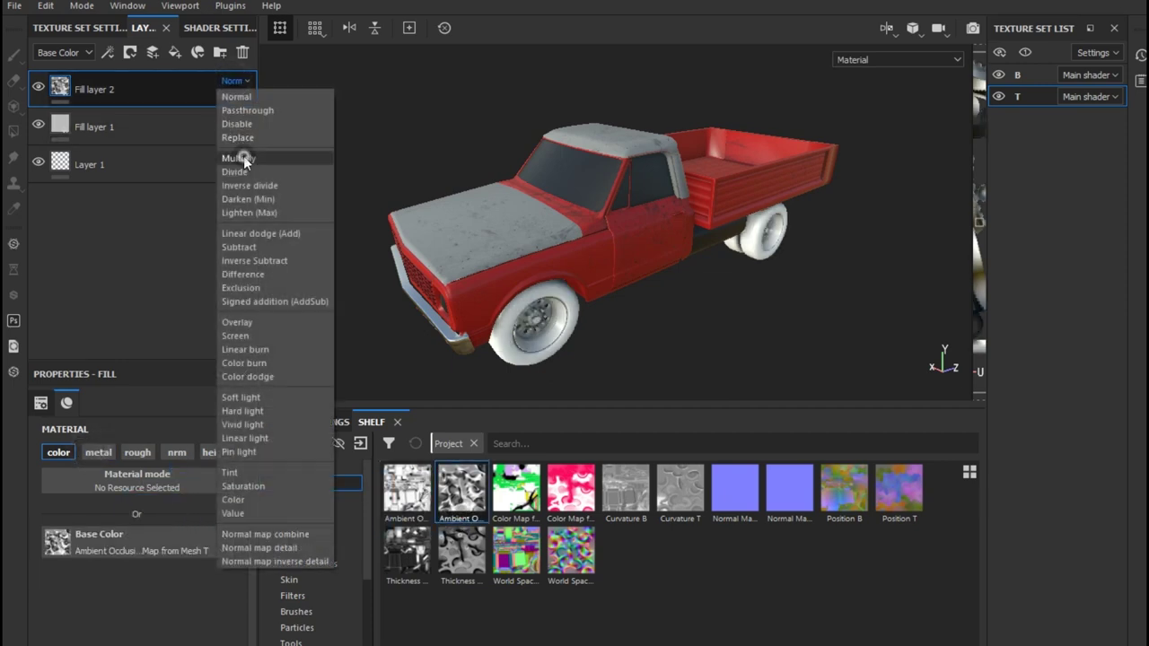
click(244, 158)
drag(234, 99, 251, 124)
- Group Fill layer 1 into a folder masked by colour selection to the tires' white ID colour
right_click(170, 130)
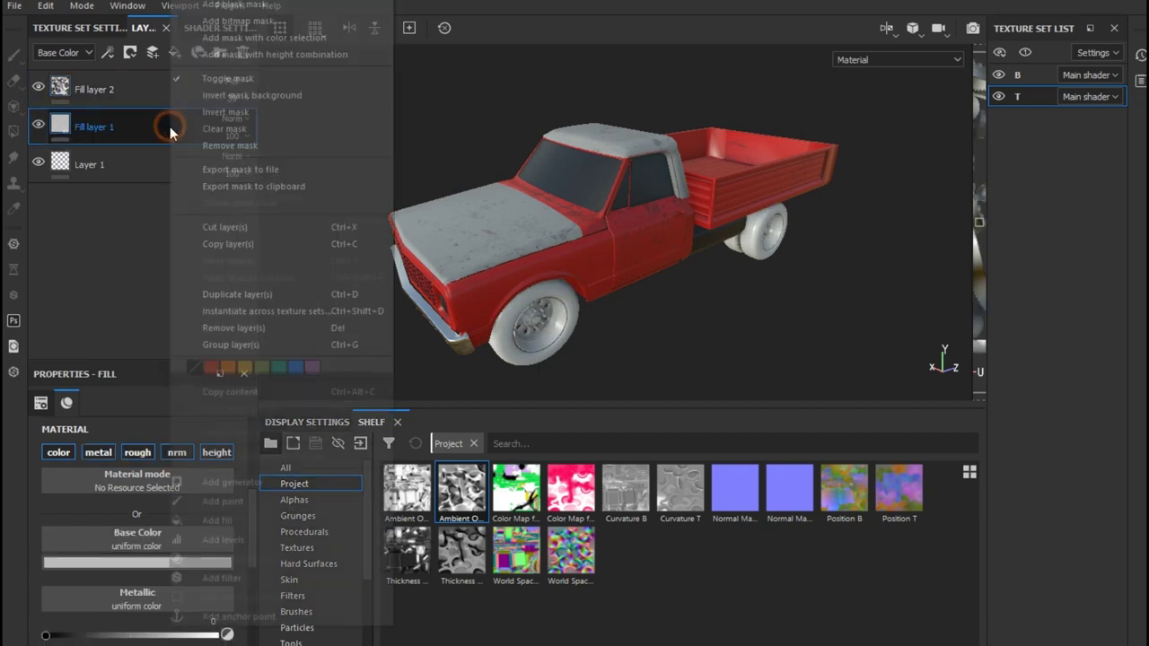
click(255, 343)
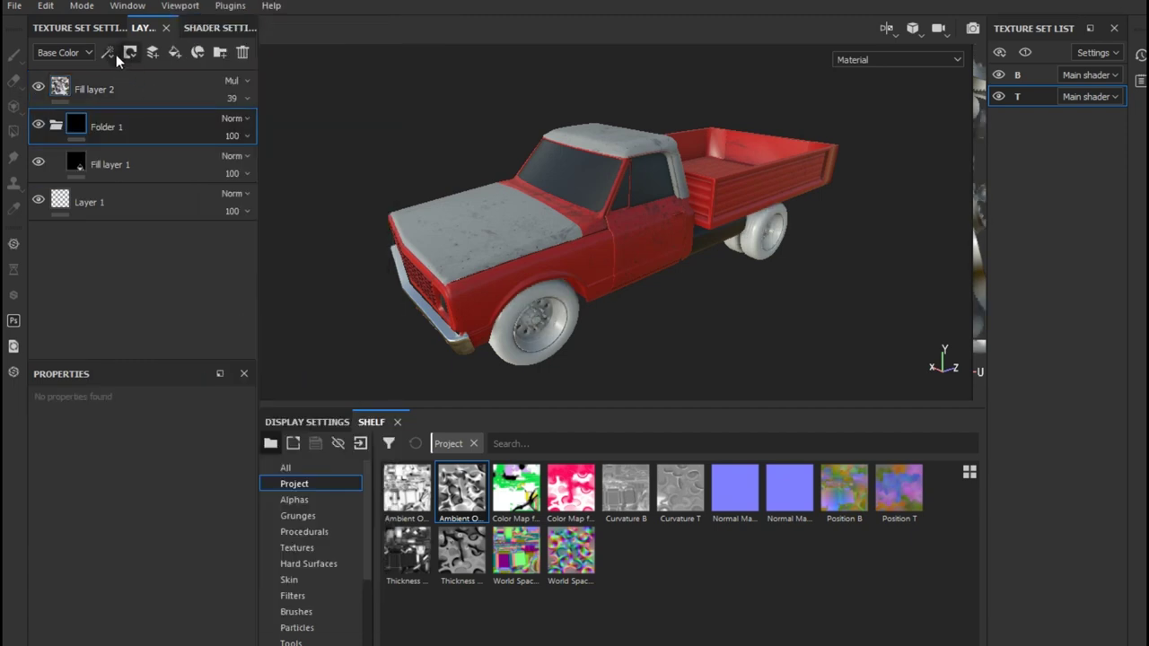
click(129, 52)
click(155, 123)
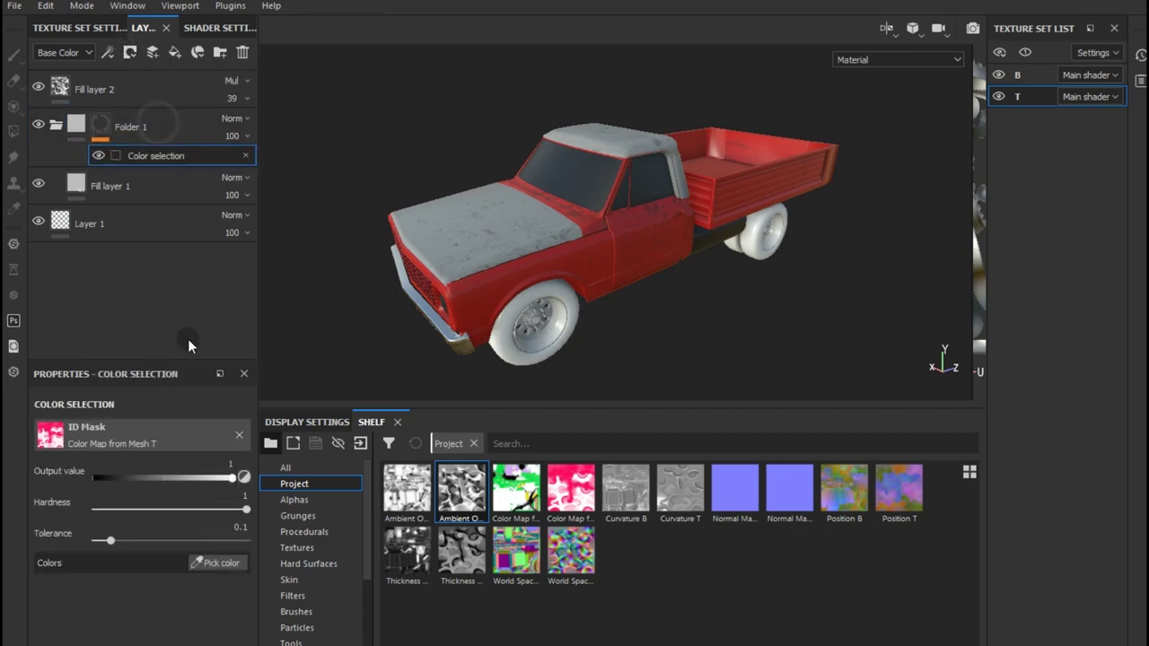
click(203, 560)
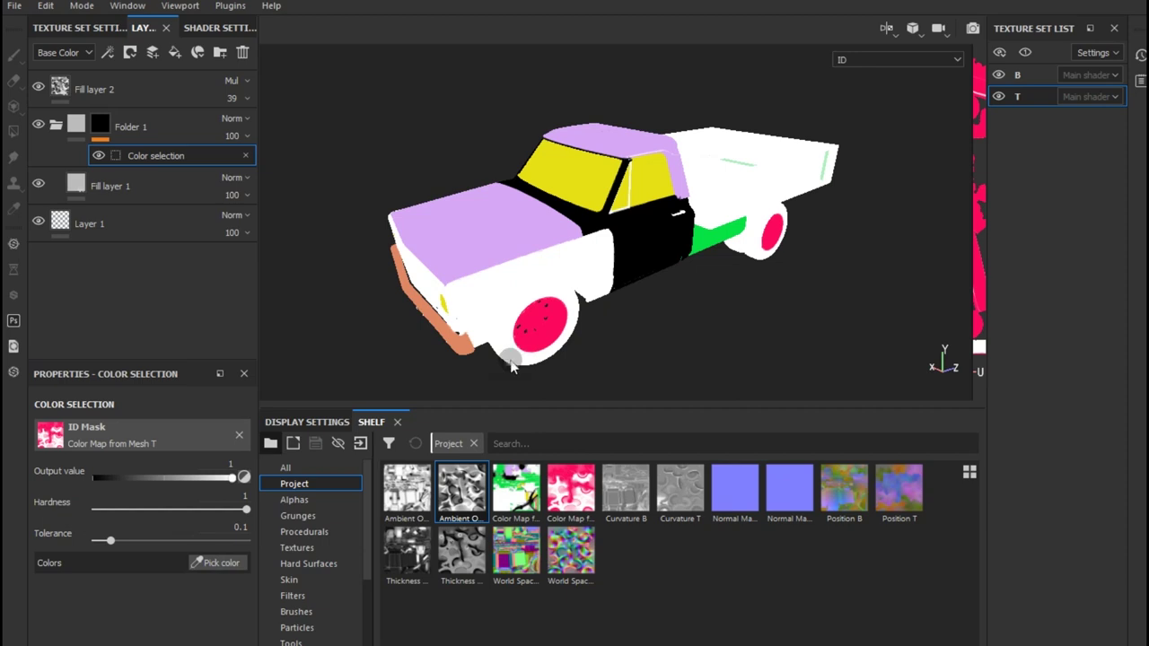
click(510, 359)
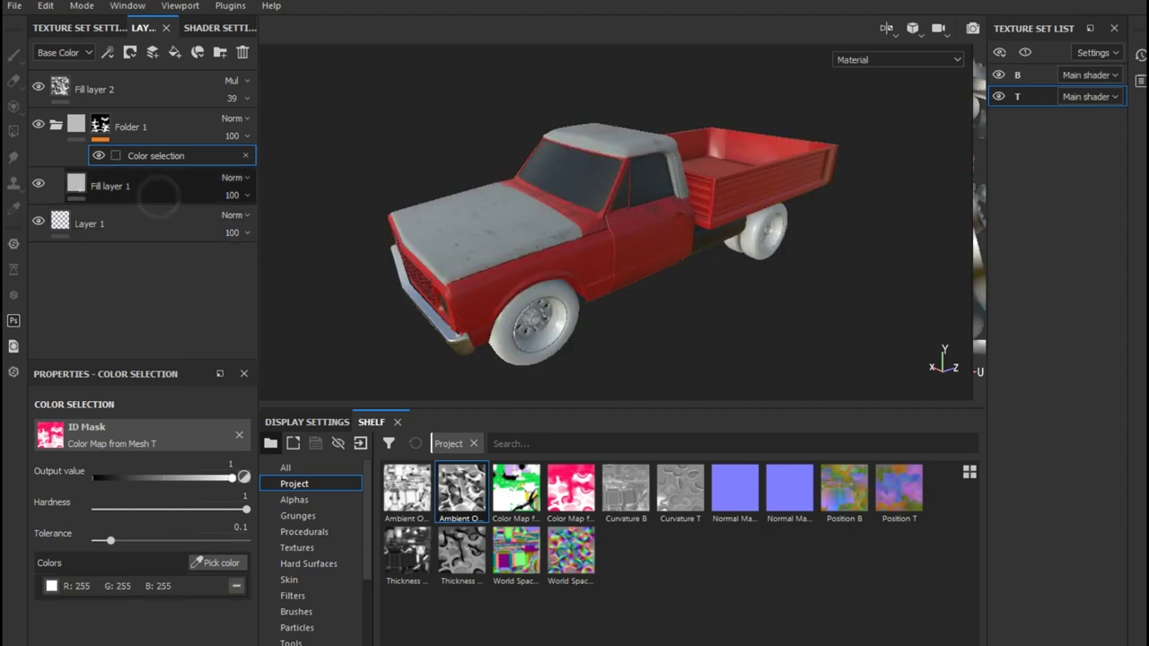
- Give Fill layer 1 a dark Artificial Leather material from the materials library
click(157, 192)
scroll(310, 612, down, 2)
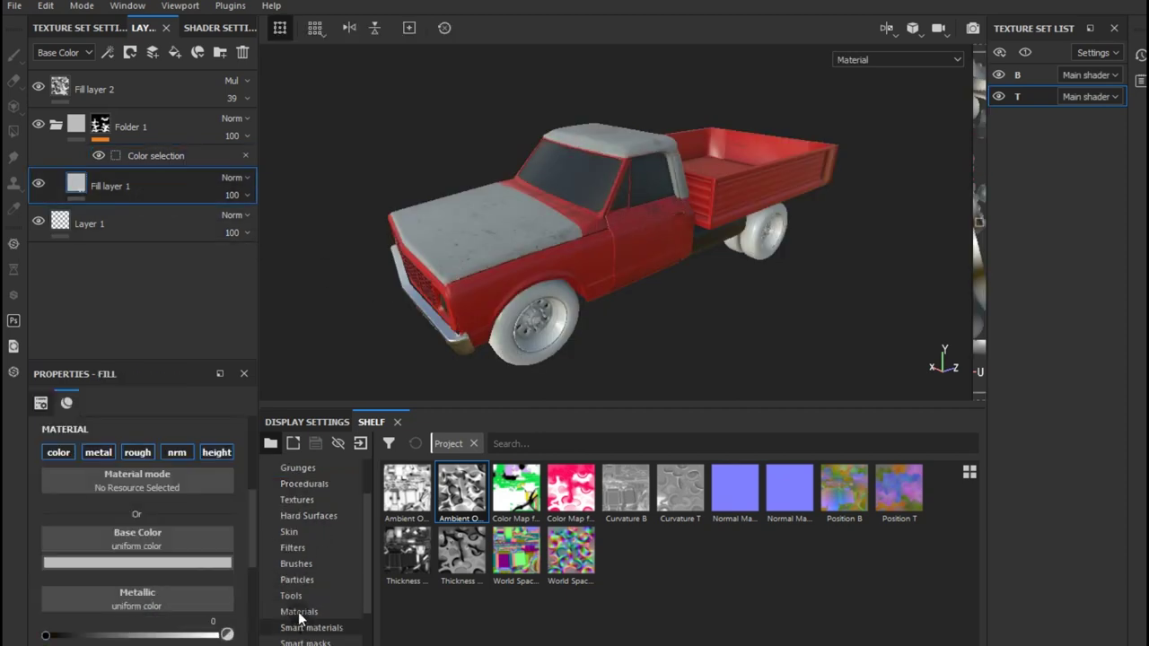
click(299, 611)
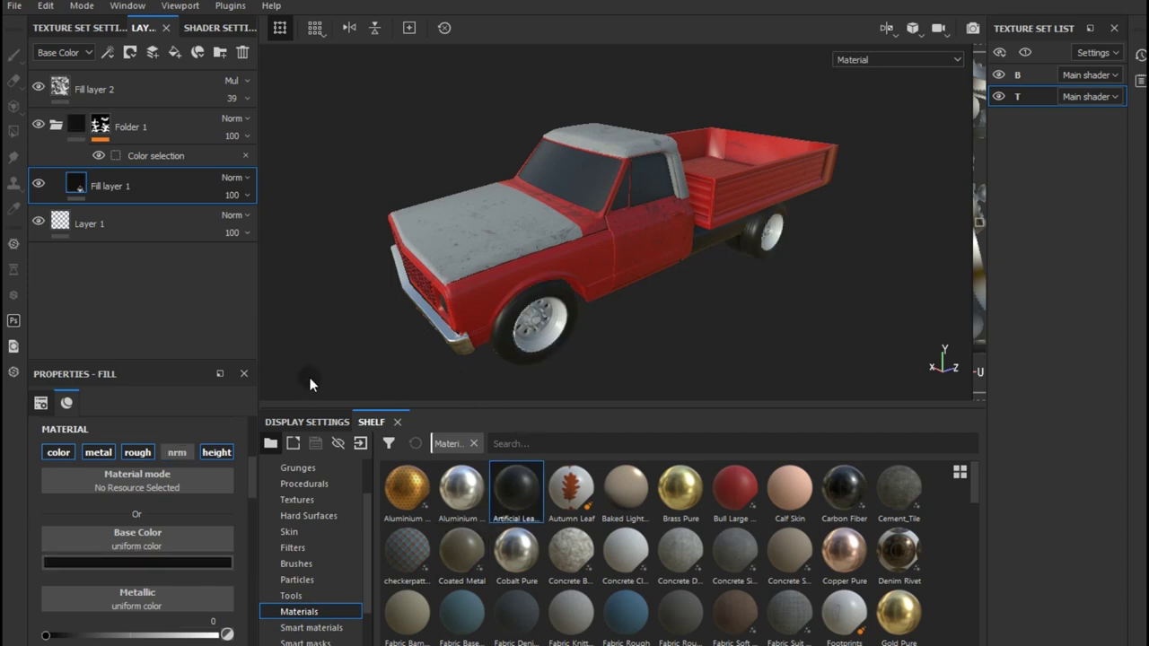
click(137, 128)
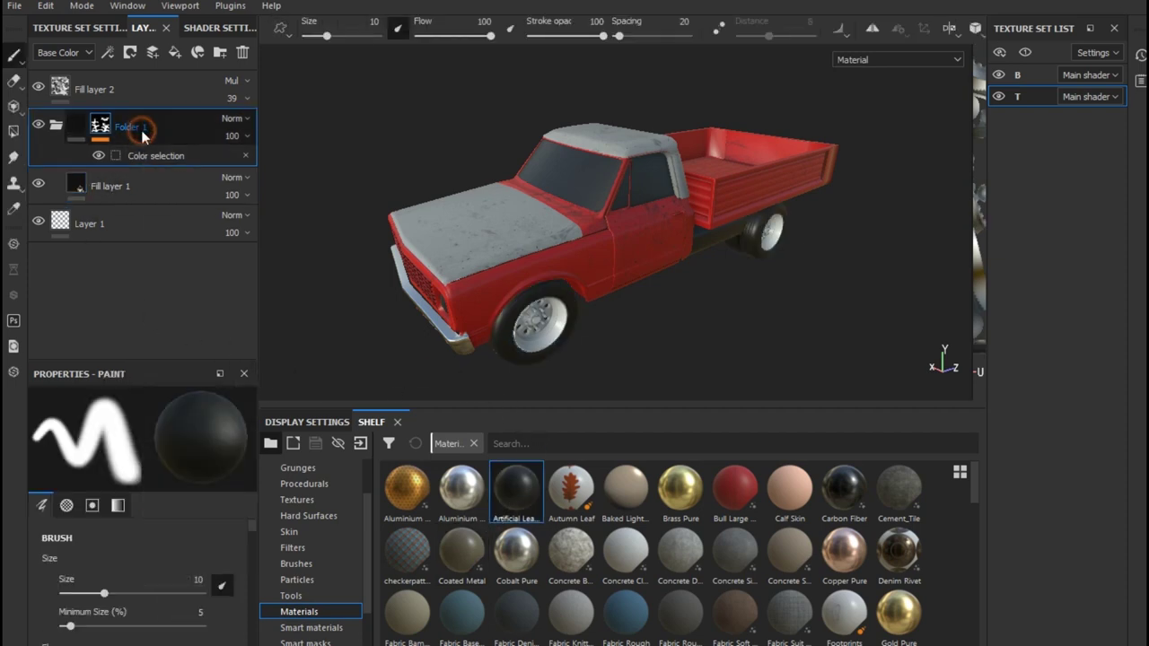
- Duplicate Folder 1 and re-mask the copy to the rims' red ID colour instead of white
right_click(141, 128)
click(195, 293)
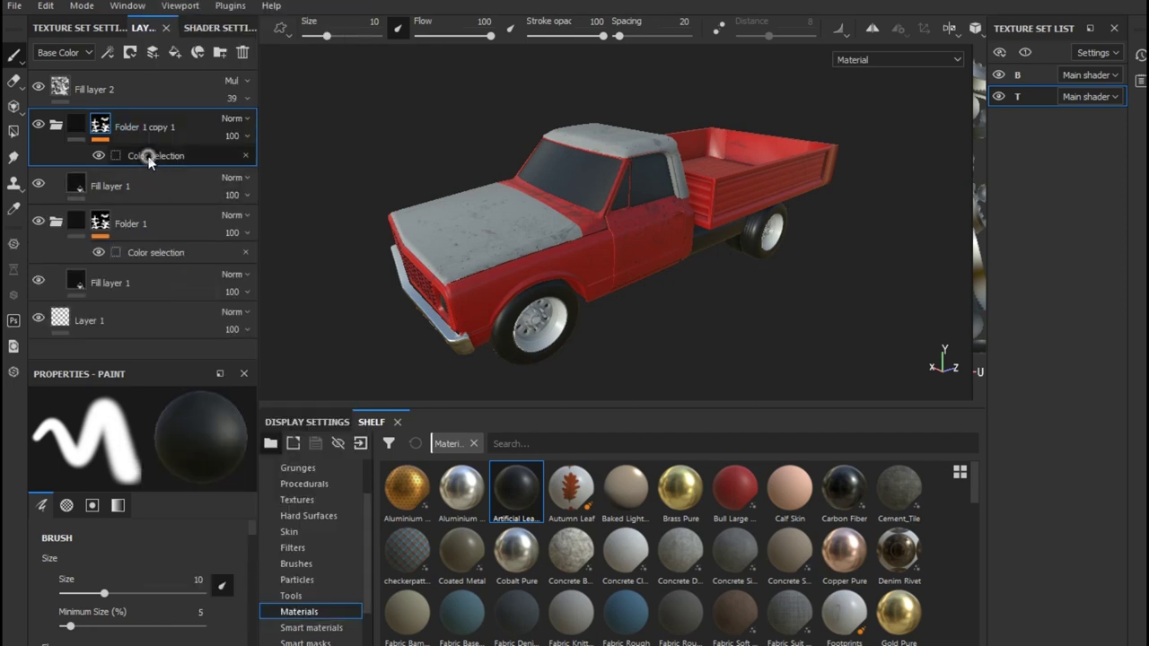
click(148, 155)
click(237, 588)
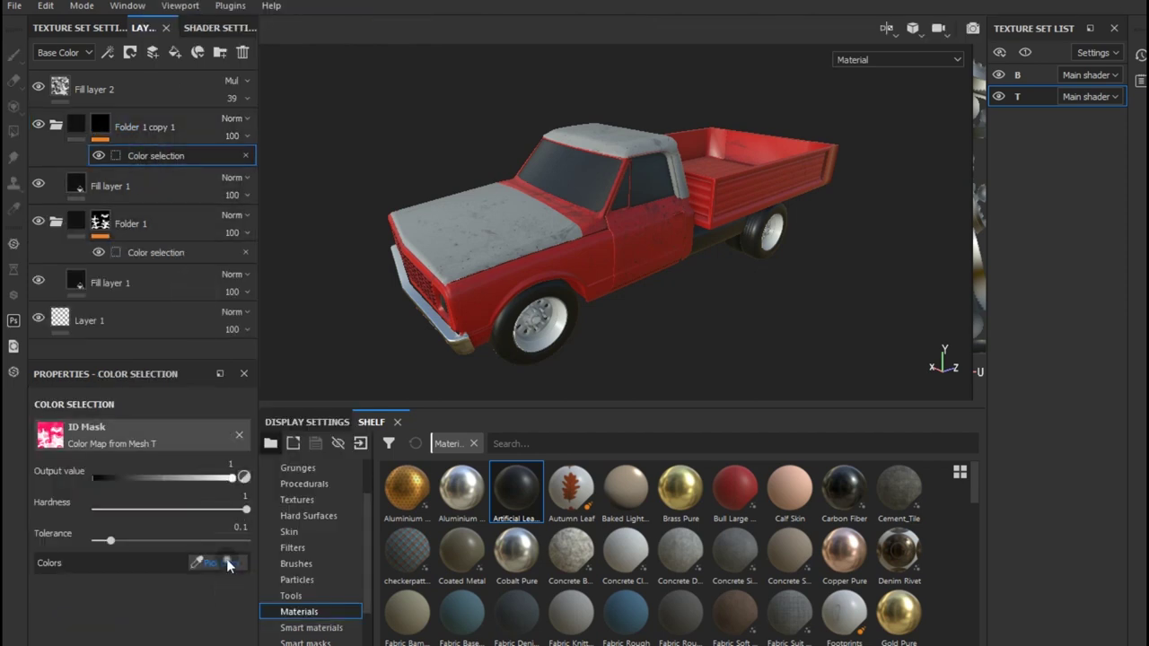
click(215, 563)
click(545, 341)
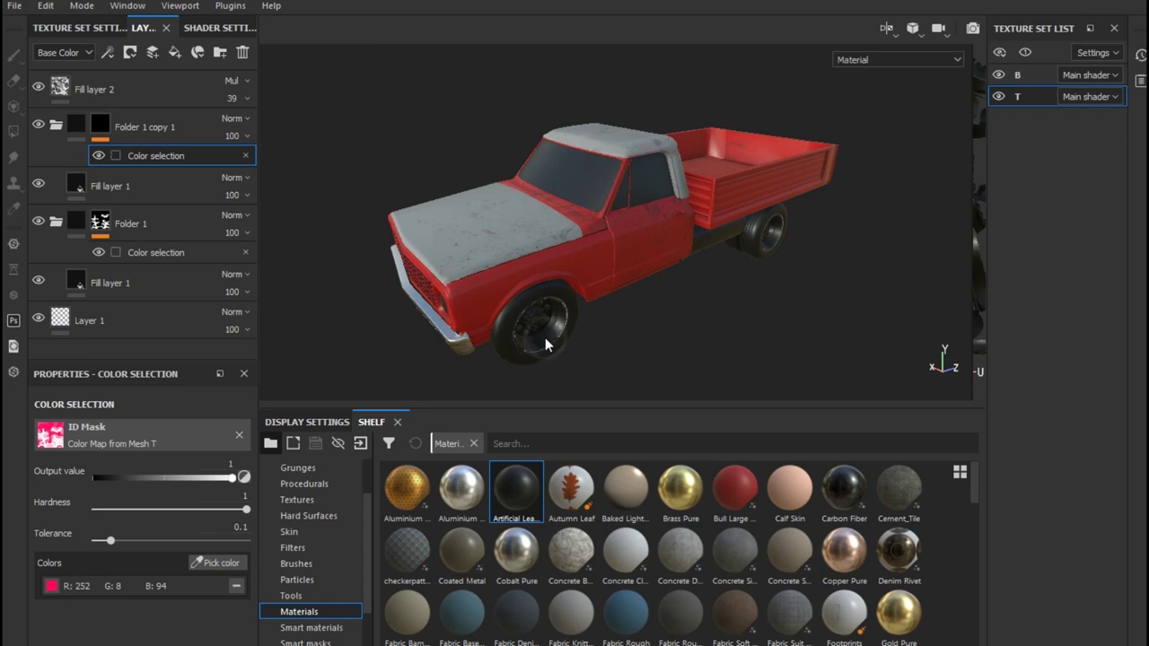
- Apply Steel Painted to the copied fill with a desaturated grey paint colour
click(146, 190)
scroll(794, 624, down, 5)
scroll(875, 588, down, 3)
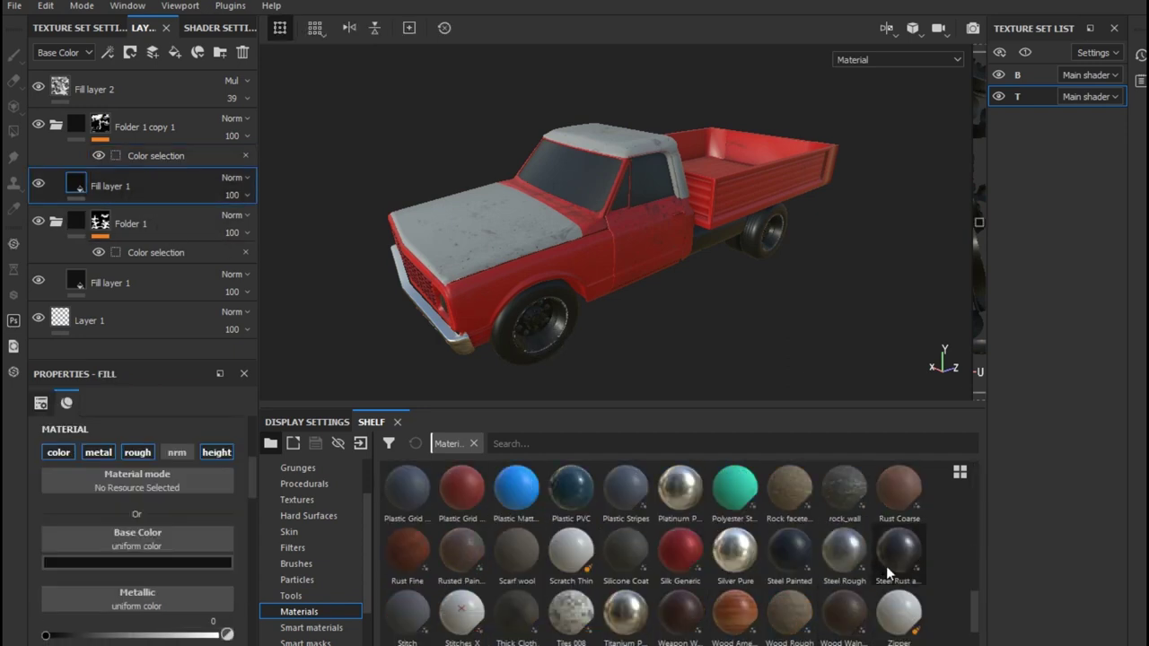
drag(790, 549, 137, 480)
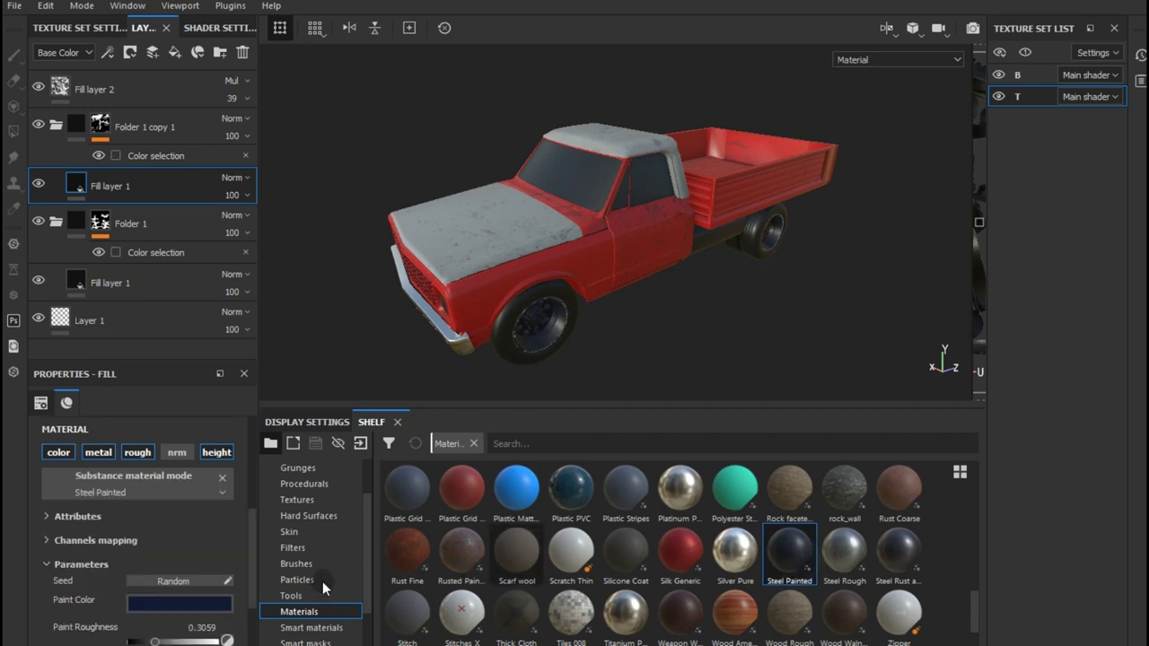
click(178, 607)
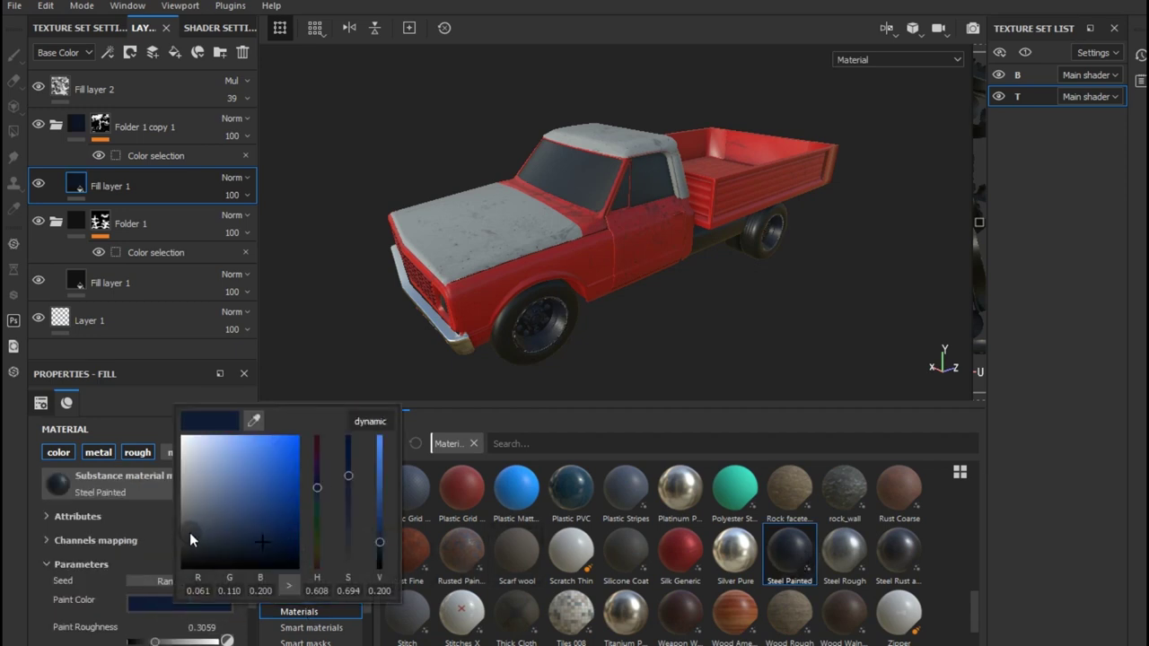
click(190, 539)
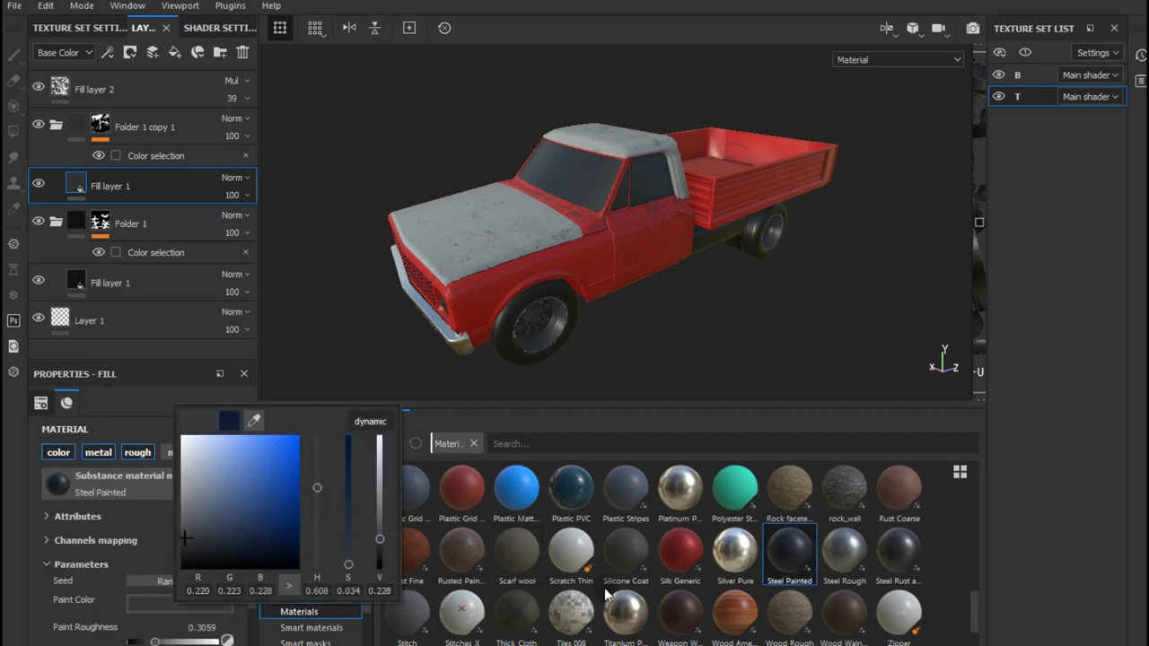
click(618, 616)
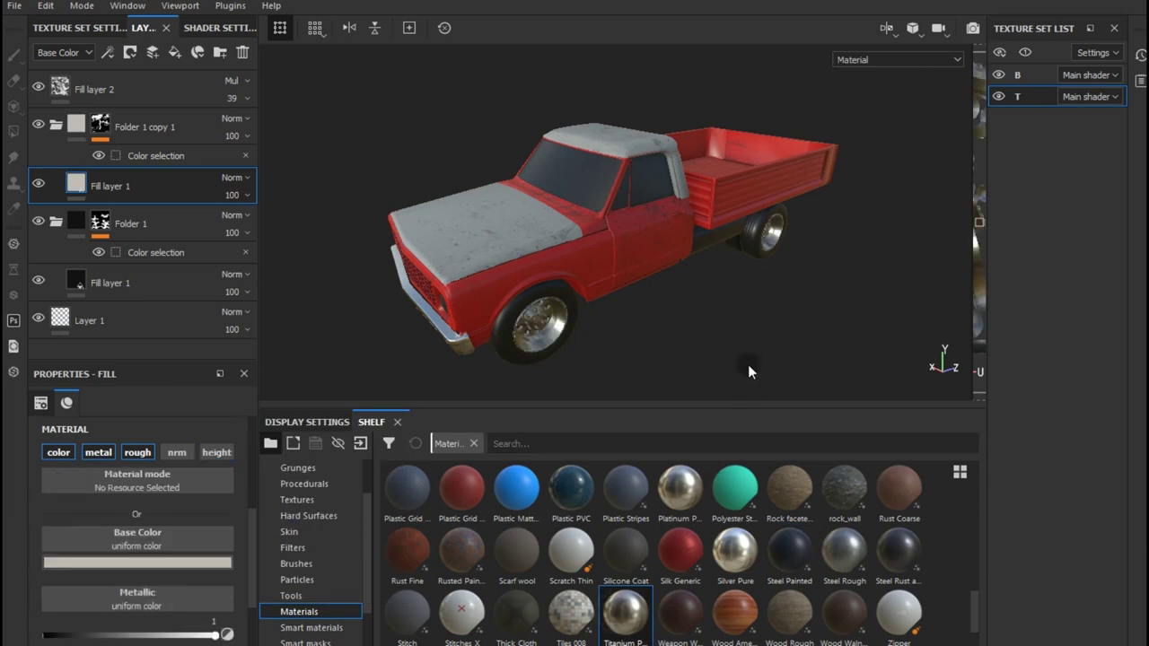
- Apply Steel Rough to the rims and add a Blur filter to the rim folder's mask
click(832, 579)
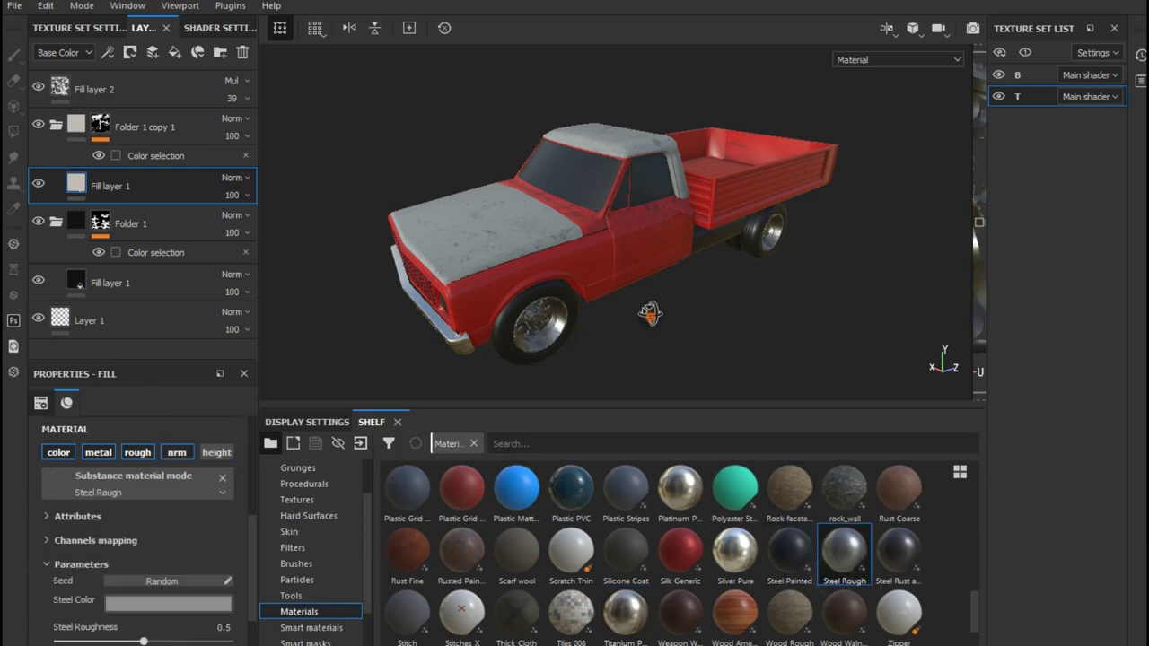
alt+drag(656, 324, 629, 339)
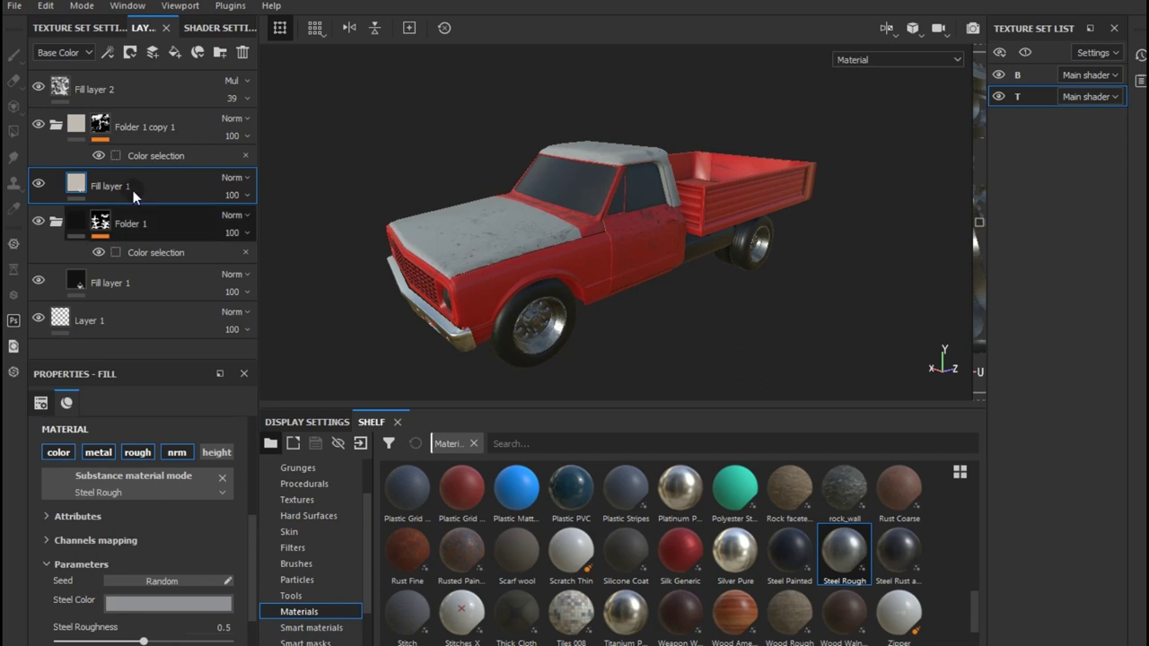
click(99, 125)
click(107, 52)
click(151, 155)
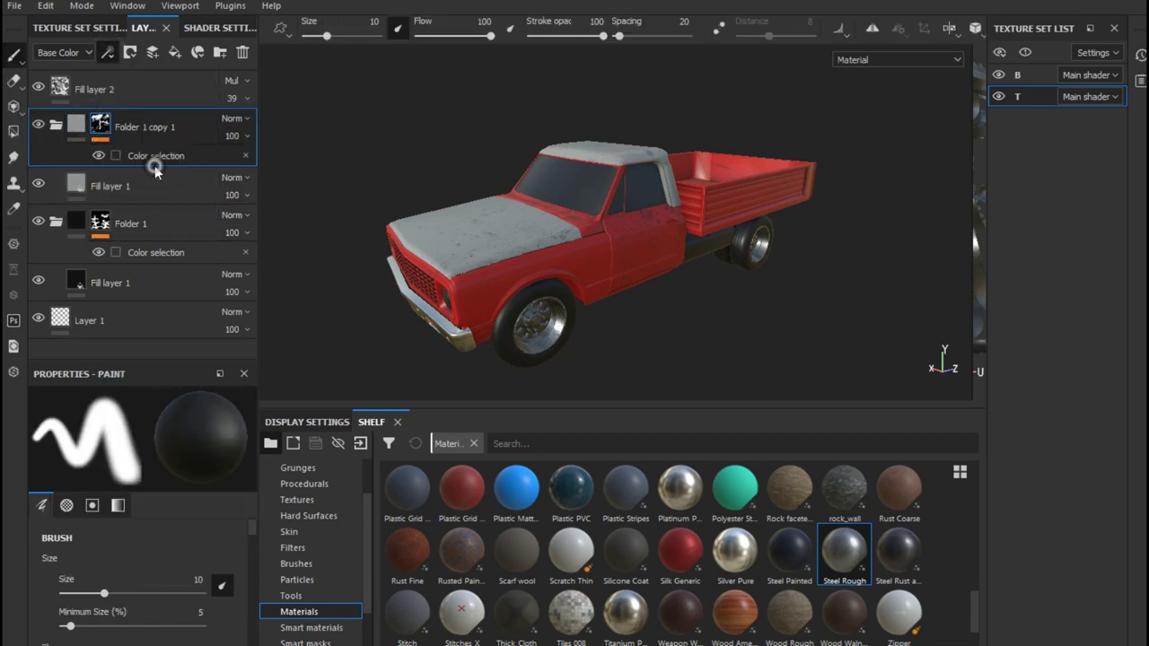
click(312, 548)
drag(549, 491, 142, 431)
- Add a Levels adjustment above the Blur, lowering the rim mask's white level
click(107, 60)
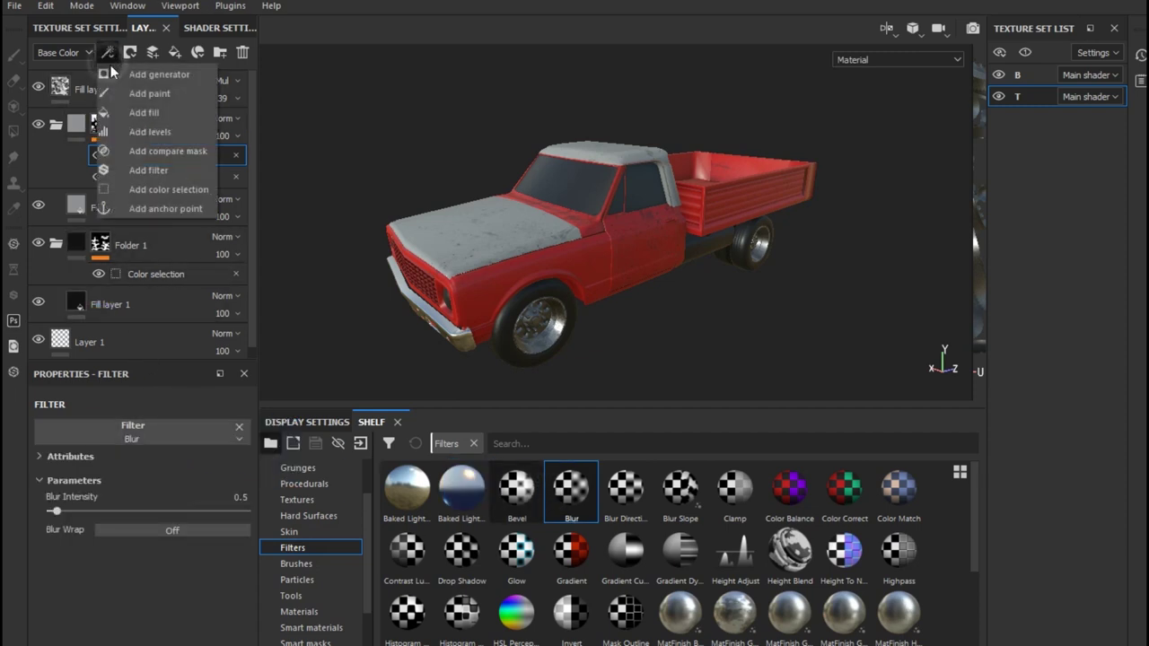
click(139, 131)
drag(240, 446, 152, 445)
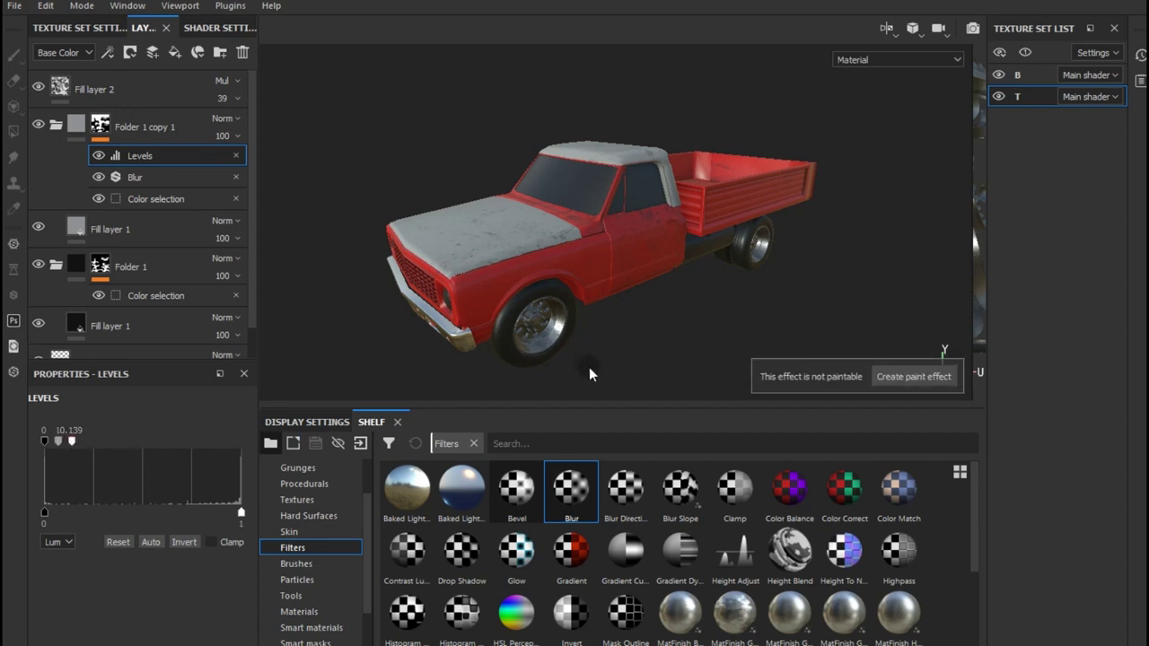
mouse_move(589, 367)
alt+mouse_down()
mouse_move(566, 339)
mouse_move(793, 297)
mouse_move(890, 241)
mouse_move(754, 315)
mouse_move(594, 351)
alt+mouse_up()
- Orbit the Iray-rendered truck to frame its hood and front wheel
alt+drag(763, 272, 473, 361)
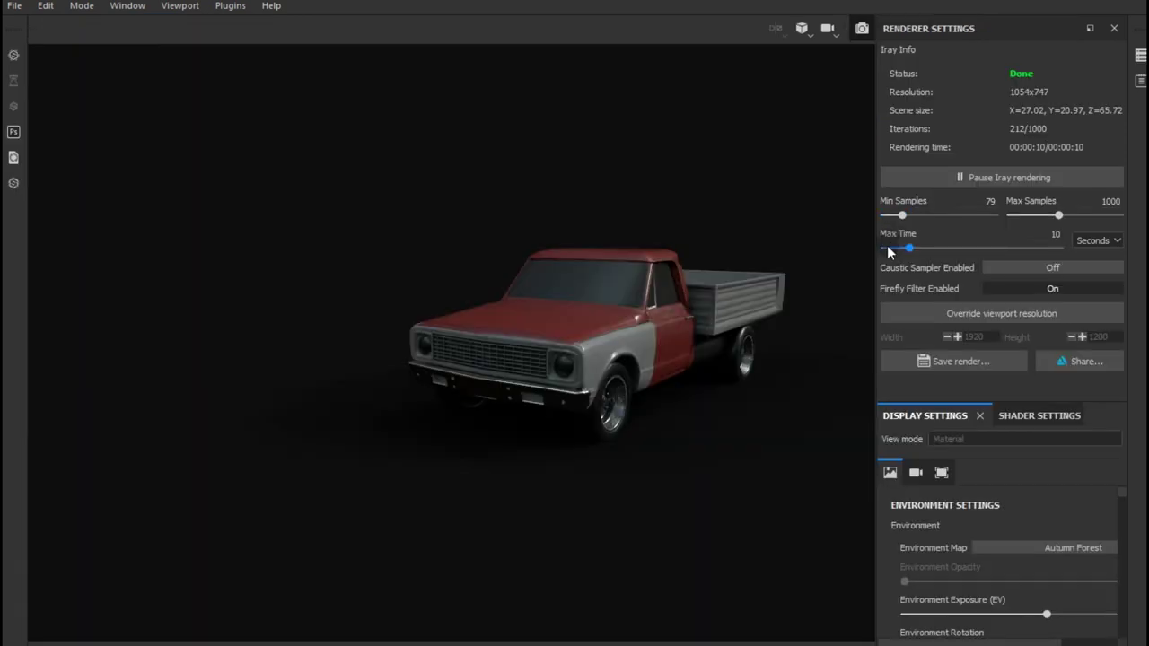